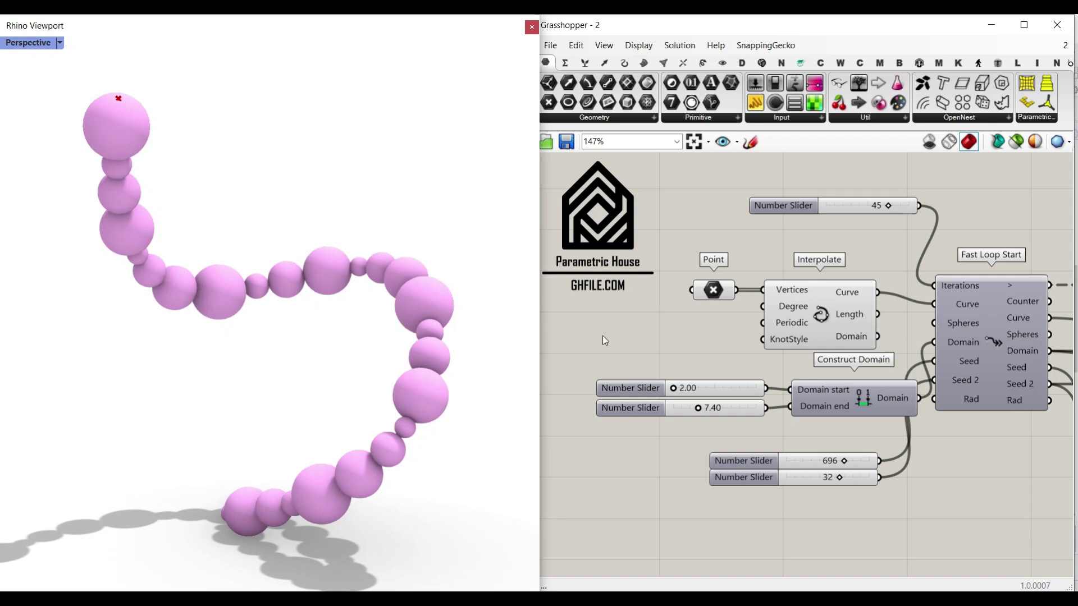
- Set the domain end slider to 9.24 and raise one of the points controlling the interpolated curve
drag(698, 408, 705, 410)
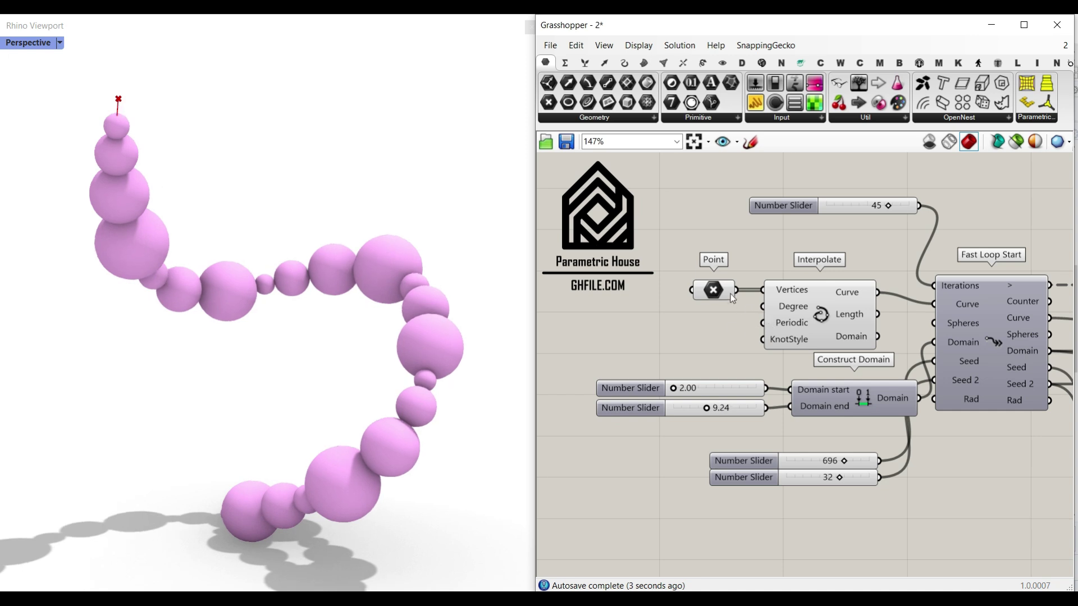
click(713, 290)
drag(190, 268, 191, 202)
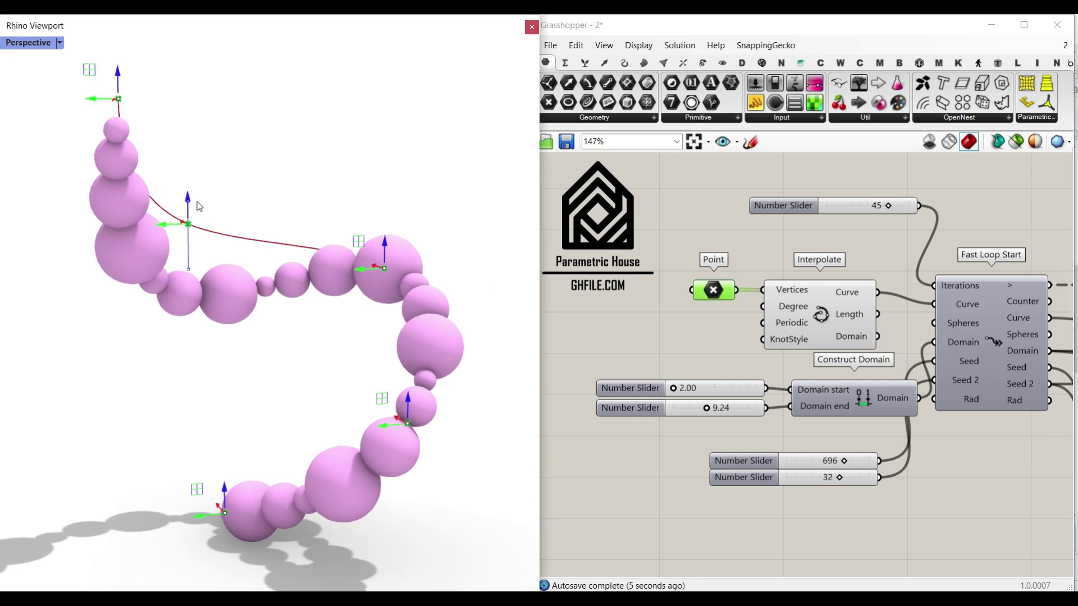
right_drag(341, 332, 380, 386)
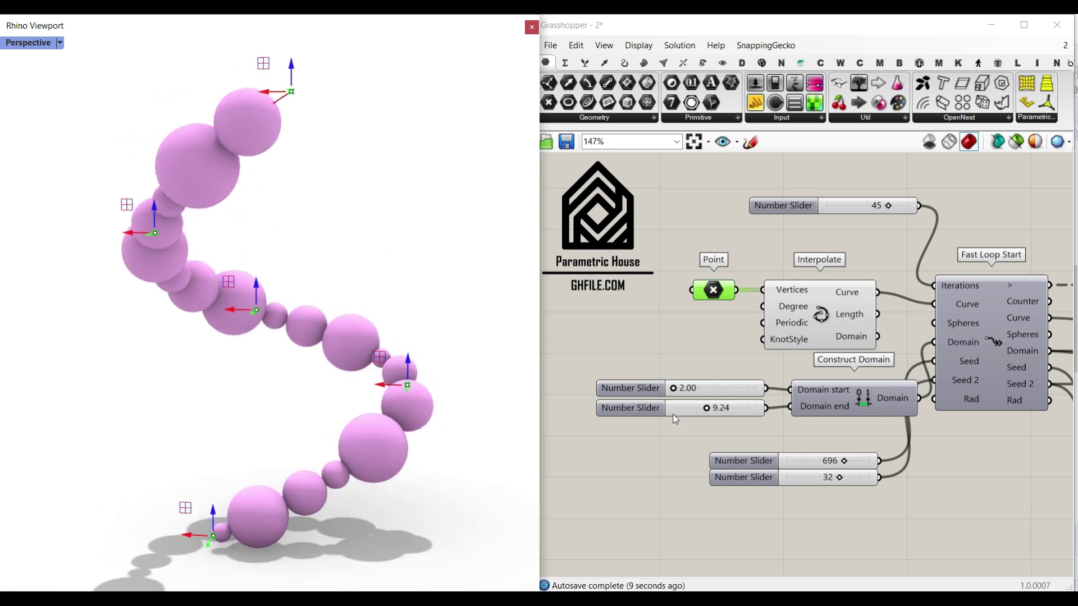
- Set the domain end slider to 7.77 and lower the seed slider values to vary the sphere radii
click(707, 410)
drag(706, 409, 688, 409)
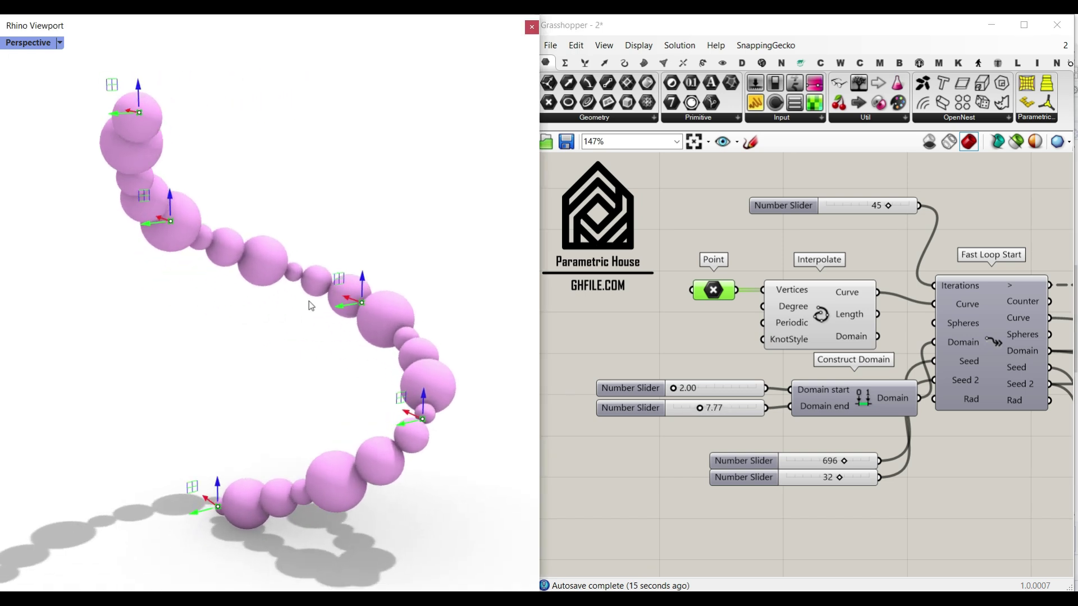
scroll(851, 476, up, 3)
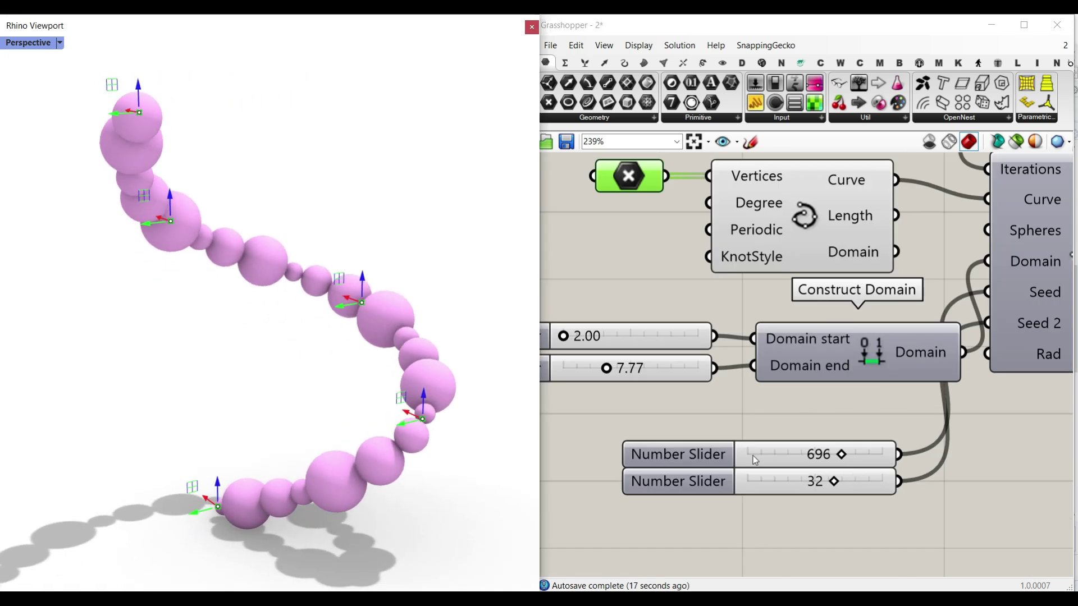
drag(839, 459, 792, 483)
- Bake the Mesh Union result into the Rhino model with the default attributes
right_drag(347, 262, 443, 328)
scroll(351, 317, up, 3)
right_drag(789, 329, 682, 320)
scroll(682, 318, down, 6)
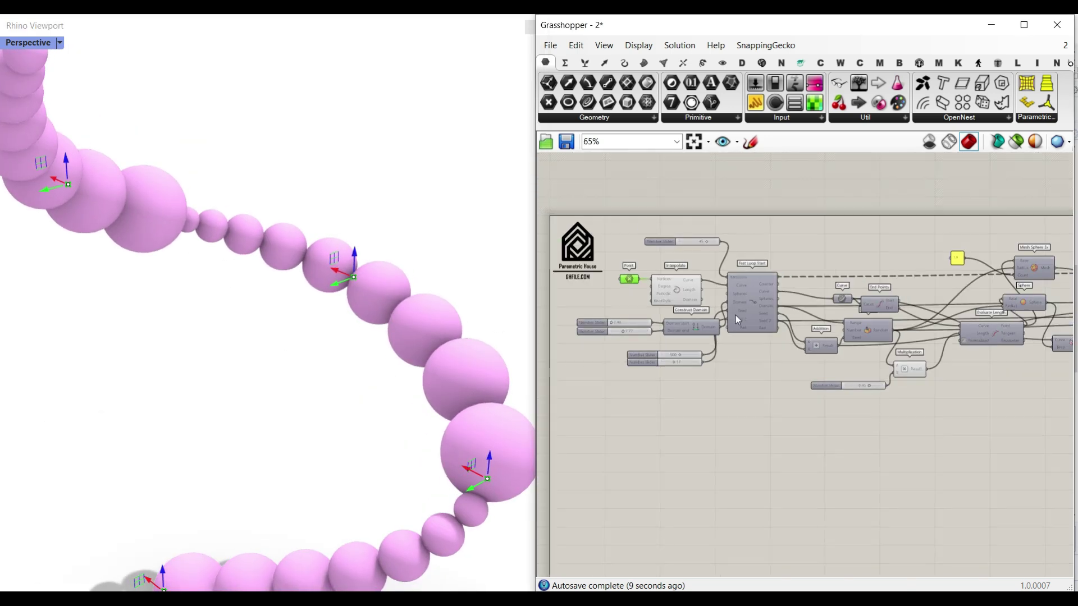
scroll(809, 328, up, 6)
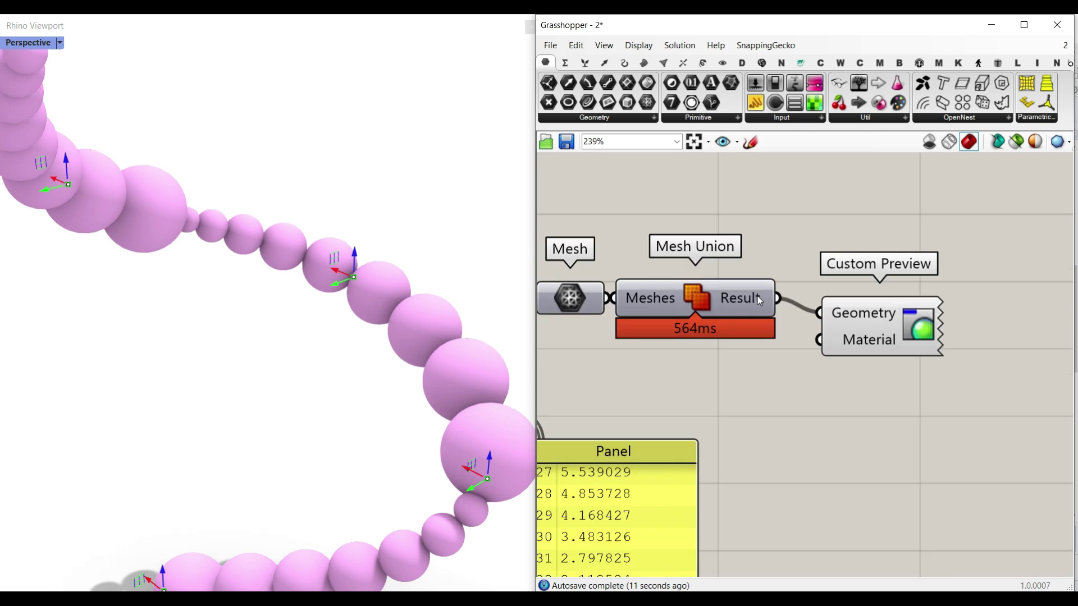
right_click(759, 301)
click(780, 320)
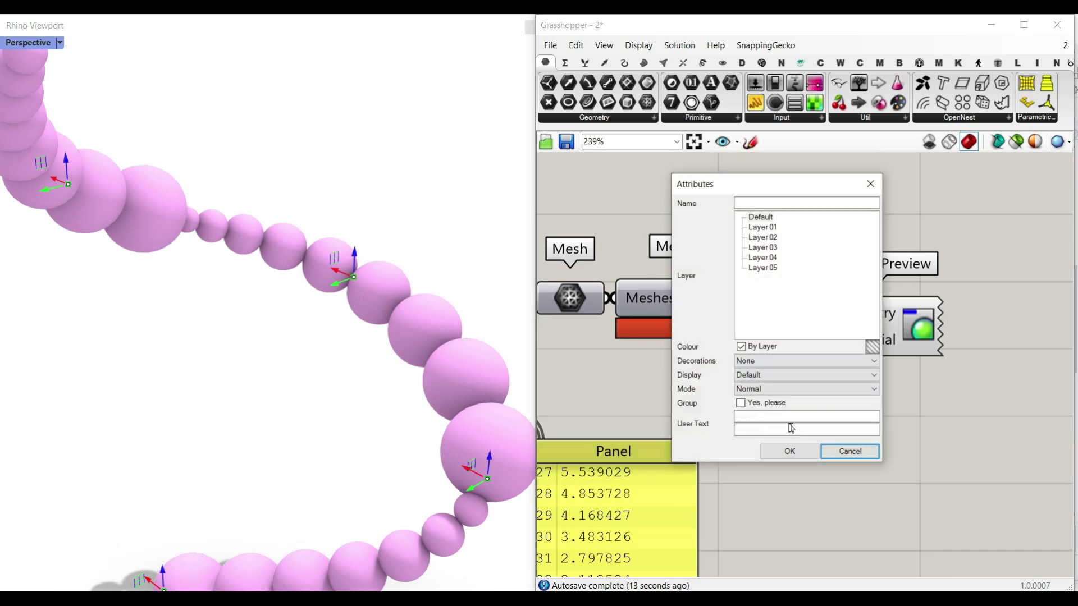
click(789, 450)
- Switch the Perspective viewport to Shaded display
click(38, 43)
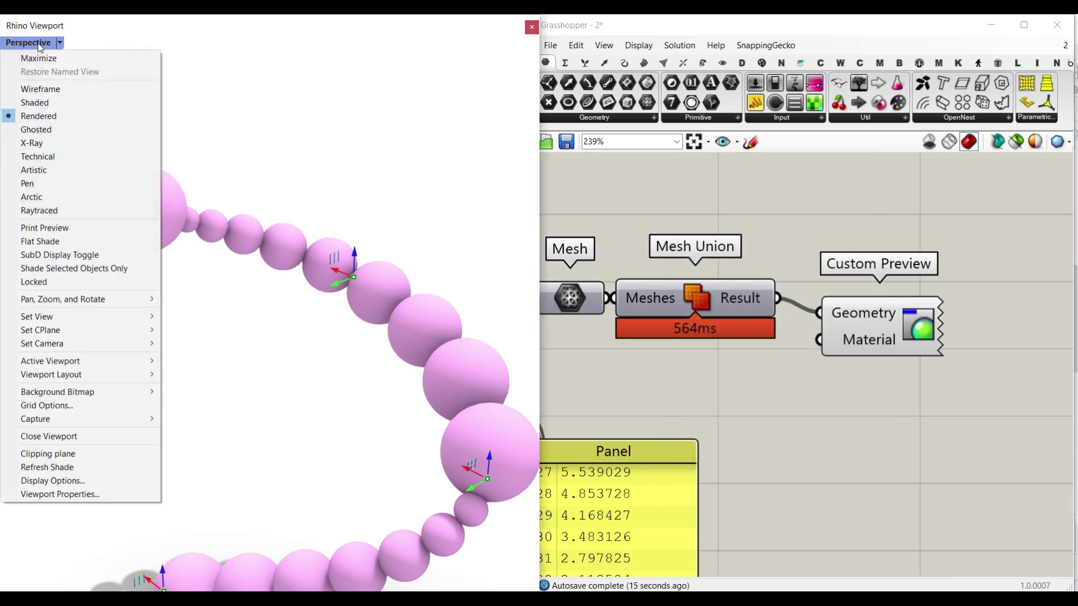
click(34, 101)
scroll(323, 227, down, 5)
right_drag(294, 271, 276, 252)
drag(274, 224, 159, 272)
click(153, 306)
- Examine the sphere chain from several angles together with the recorded radius values in the panel
scroll(153, 306, up, 4)
right_drag(154, 306, 239, 265)
scroll(407, 286, up, 4)
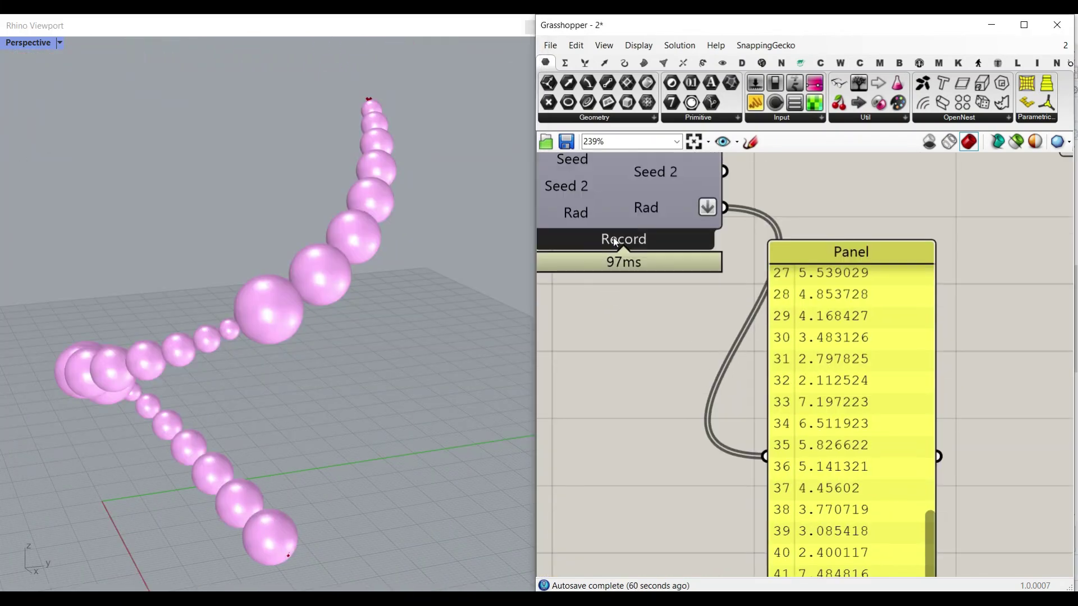
right_drag(321, 266, 426, 393)
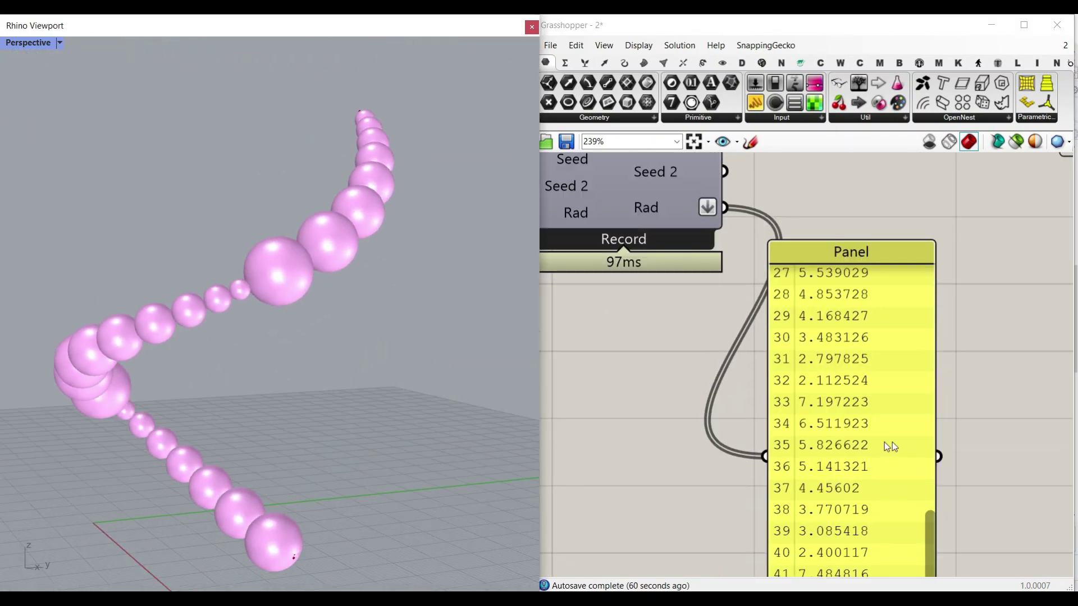
right_drag(809, 401, 709, 332)
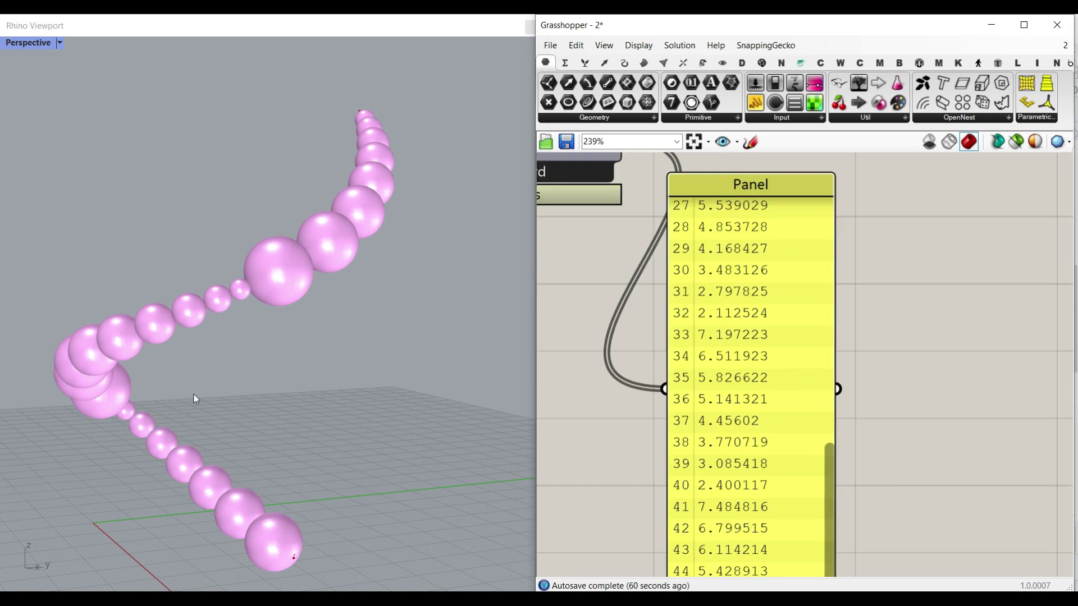
right_drag(194, 399, 323, 410)
right_drag(250, 372, 292, 387)
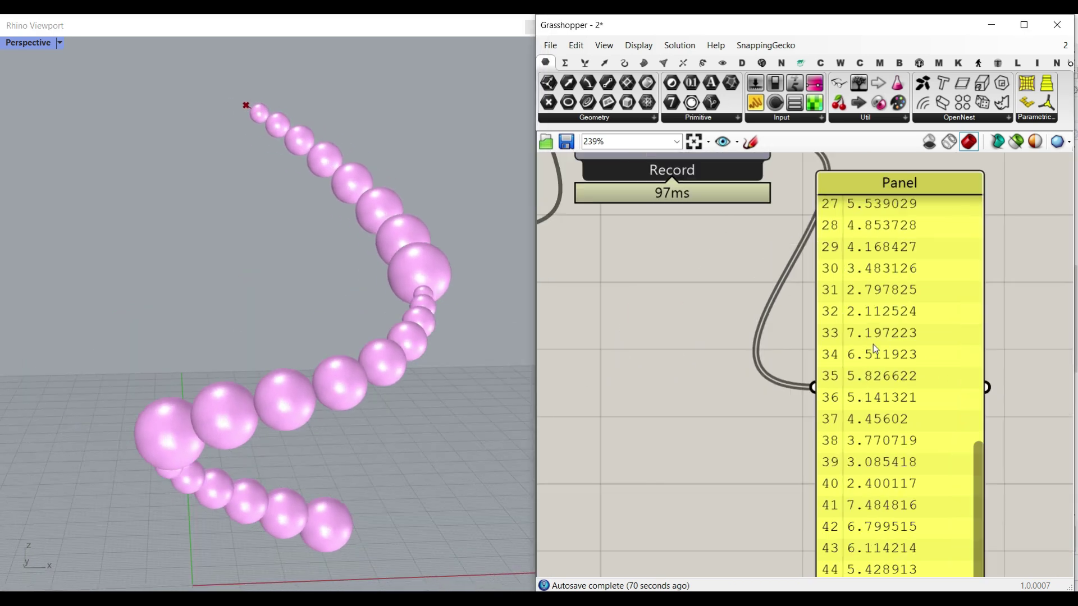
scroll(873, 344, down, 5)
right_drag(302, 460, 393, 453)
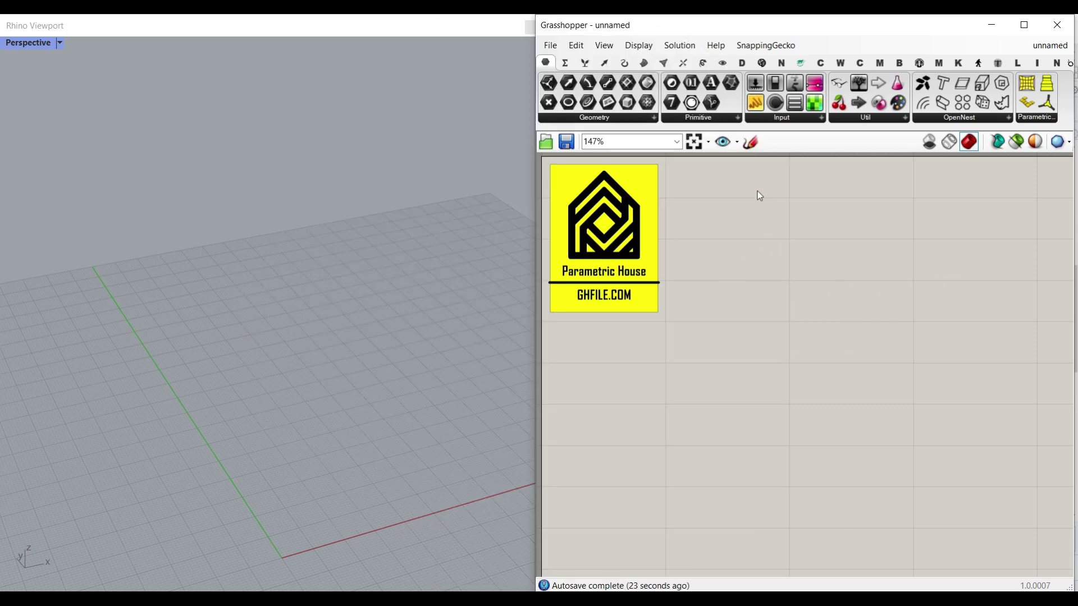
- Place a Point parameter on the empty canvas and set three points in it, with the last one raised above the ground plane
drag(550, 104, 747, 375)
scroll(755, 392, up, 5)
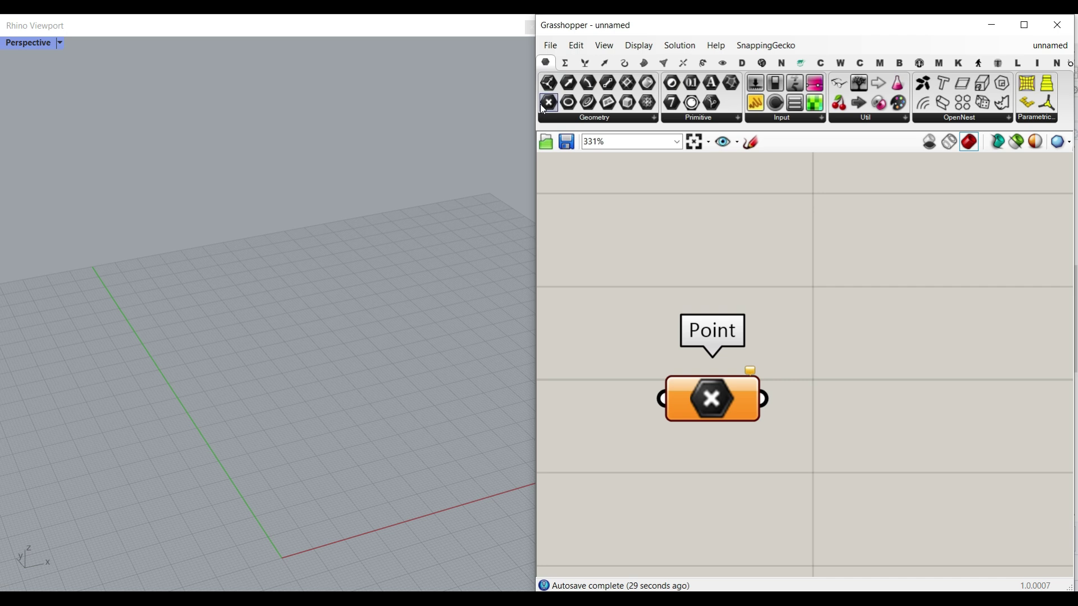
right_click(724, 403)
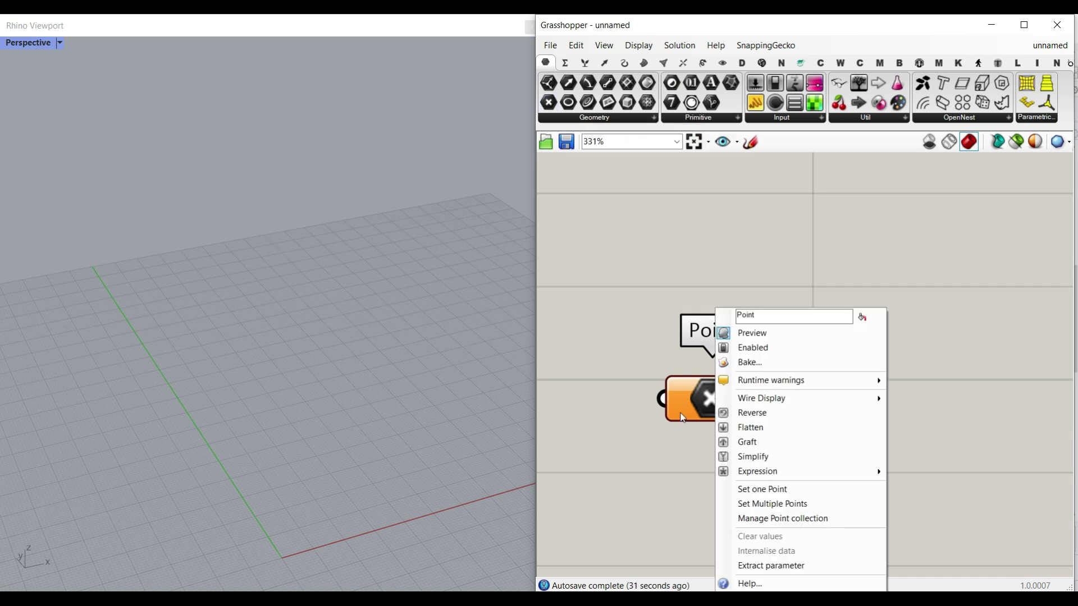
click(768, 511)
click(418, 458)
click(352, 344)
ctrl+click(275, 452)
click(276, 305)
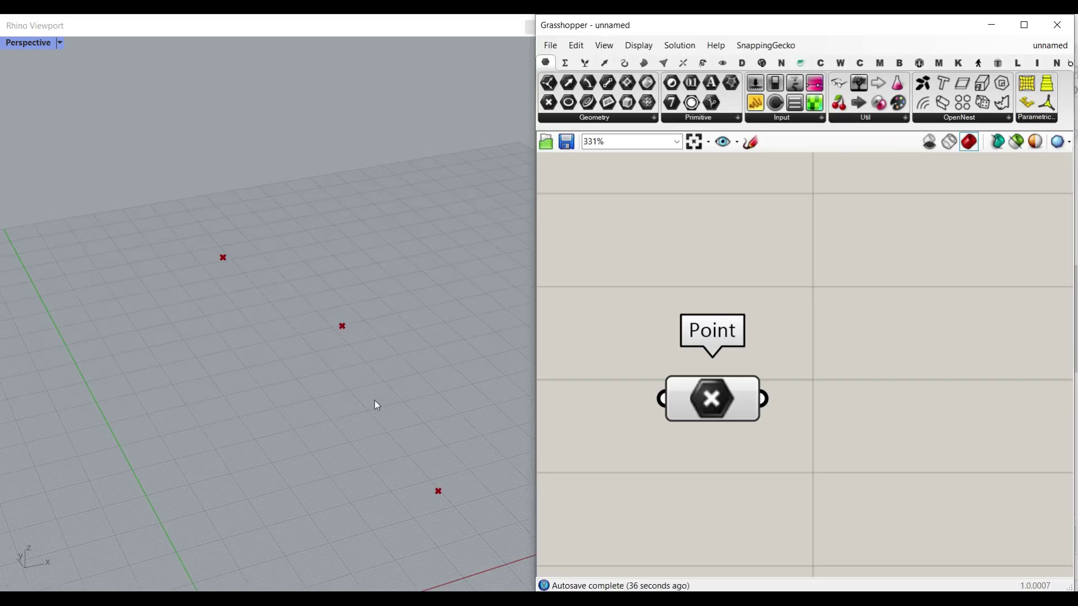
right_drag(375, 400, 307, 377)
right_drag(775, 373, 712, 291)
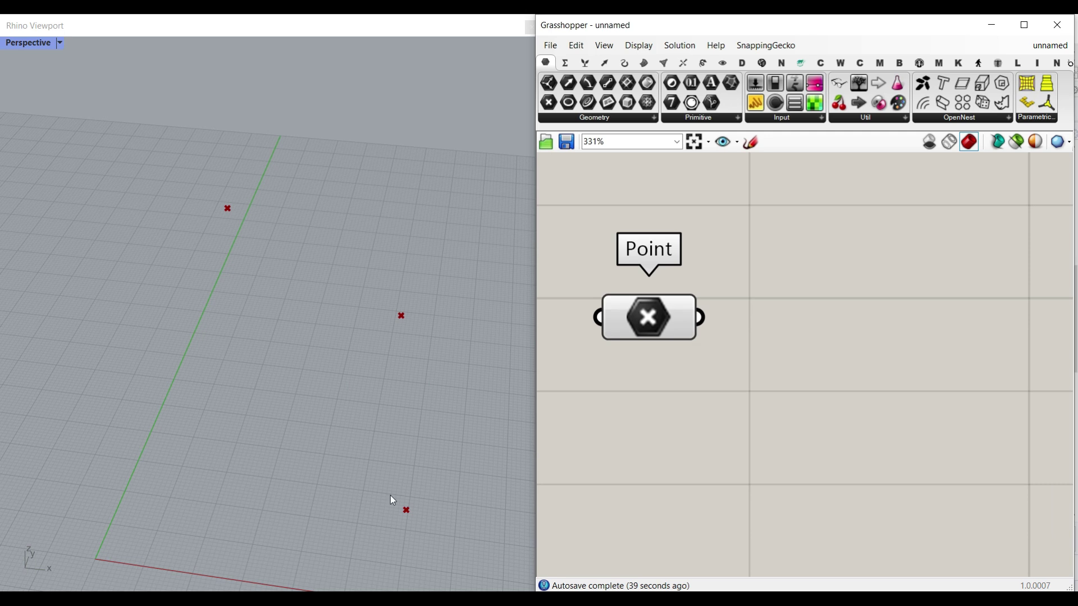
right_drag(308, 447, 342, 365)
- Add an Interpolate curve component and connect the Point parameter to its Vertices input
click(624, 63)
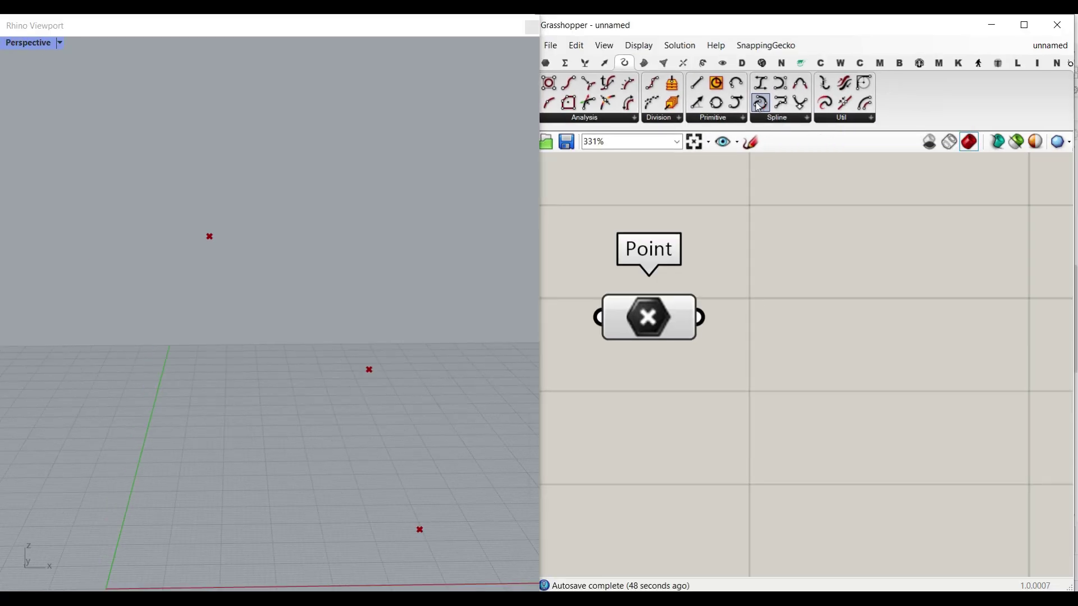
drag(760, 103, 843, 395)
drag(700, 318, 858, 362)
scroll(592, 258, down, 2)
- Shift the middle point to reshape the curve and place the Interpolate component closer to the Point parameter
click(642, 302)
right_drag(254, 325, 209, 258)
drag(344, 315, 324, 296)
right_drag(313, 357, 247, 337)
click(940, 279)
drag(886, 379, 814, 354)
click(860, 433)
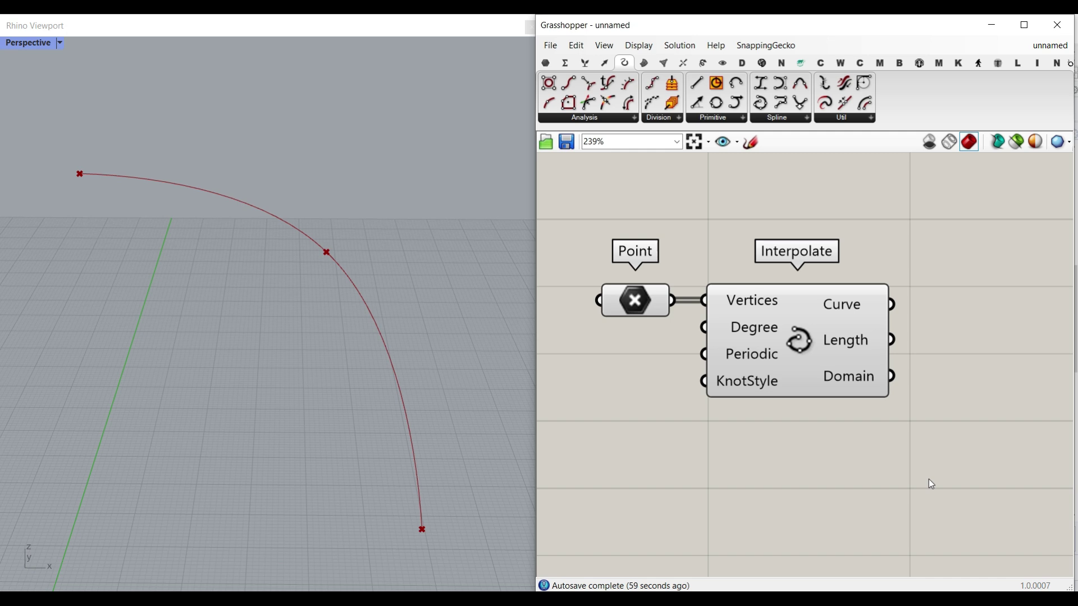
double_click(761, 453)
text(loop)
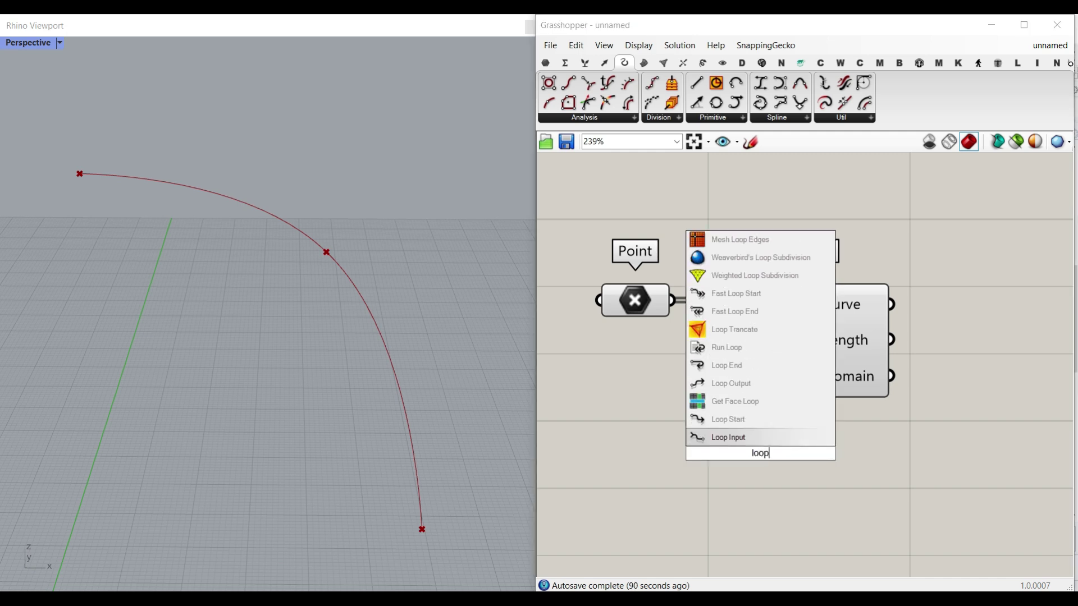
key(Return)
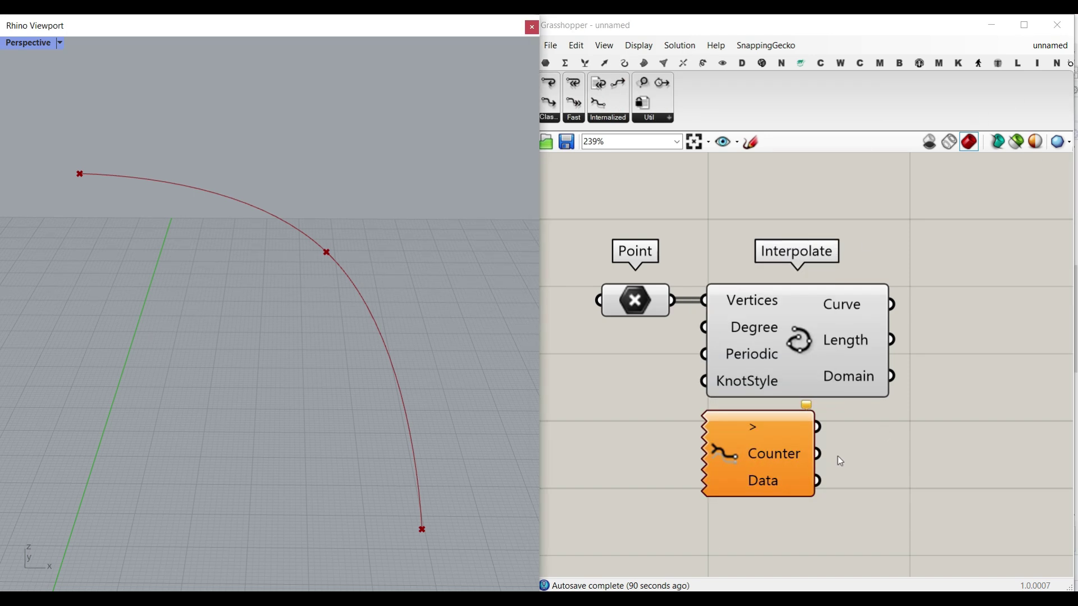
click(786, 473)
key(Delete)
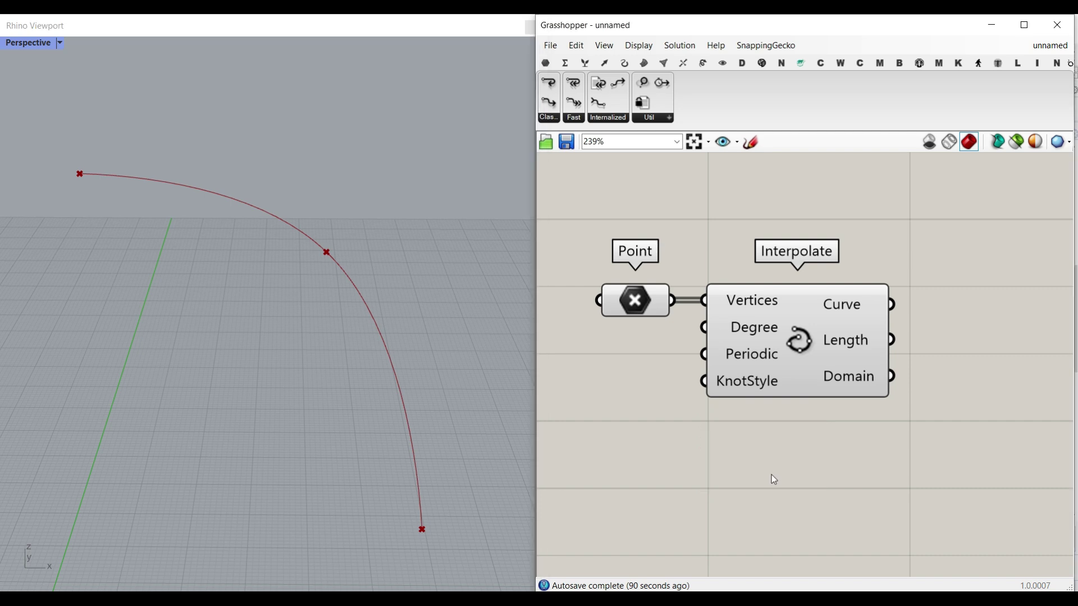
- Add a Fast Loop Start component and place it beside the outputs of the Interpolate component
click(578, 121)
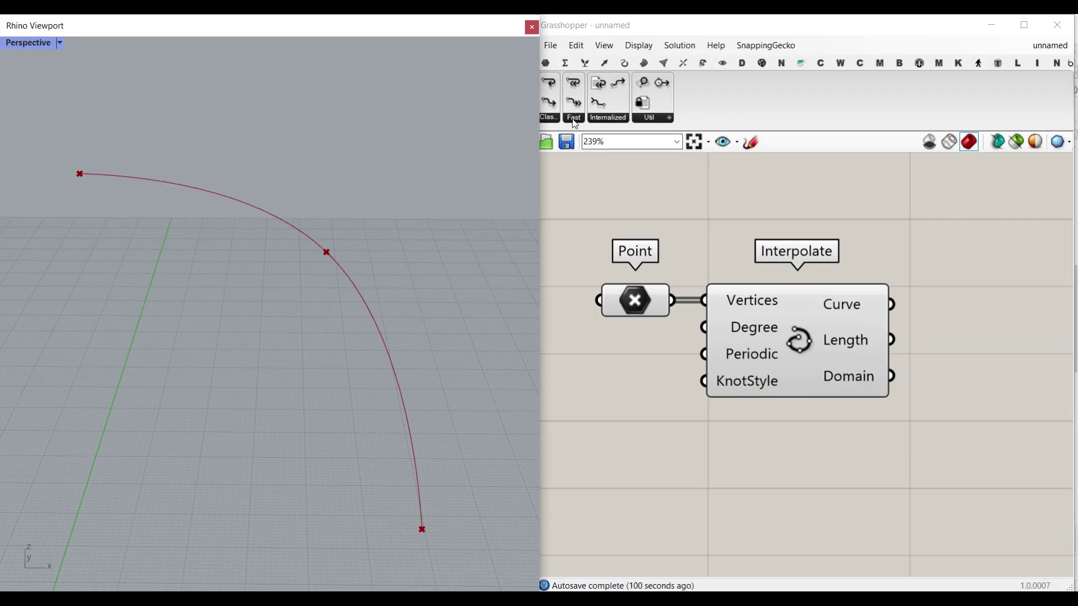
click(572, 119)
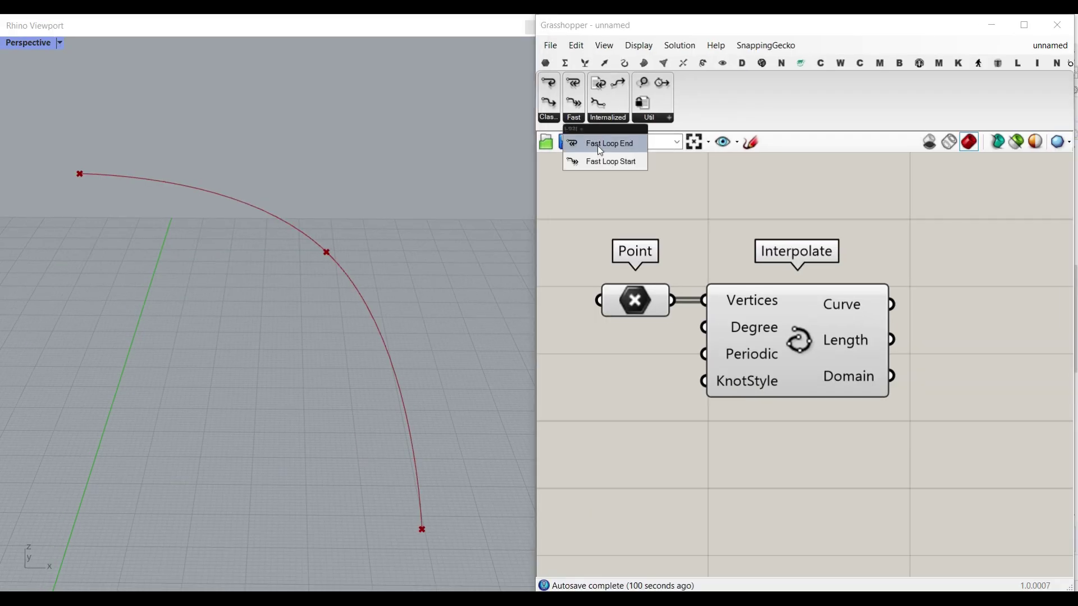
click(611, 161)
scroll(629, 310, down, 4)
drag(688, 308, 810, 312)
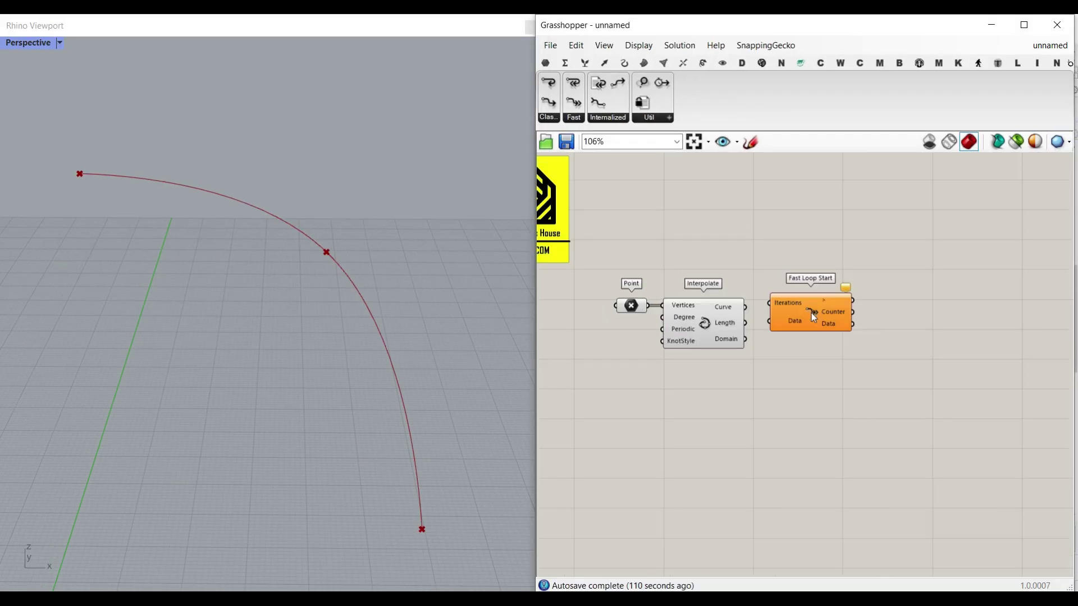
- Add a Fast Loop End component after Fast Loop Start and connect the ">" output to its "<" input
scroll(810, 312, up, 4)
click(573, 117)
click(586, 141)
scroll(653, 340, down, 3)
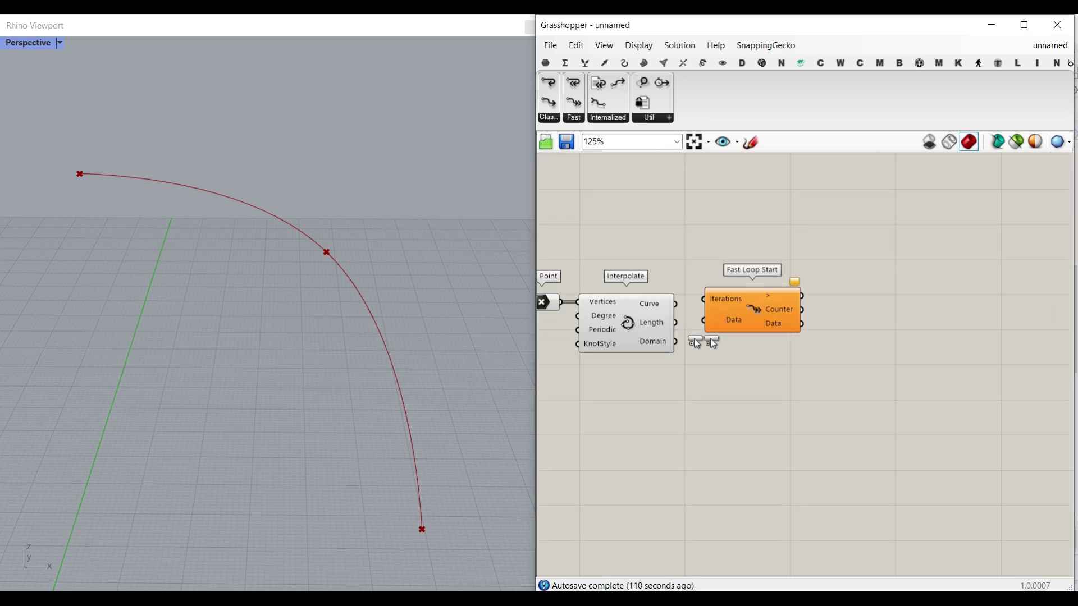
scroll(899, 328, up, 3)
click(846, 298)
scroll(743, 284, up, 2)
drag(723, 271, 805, 270)
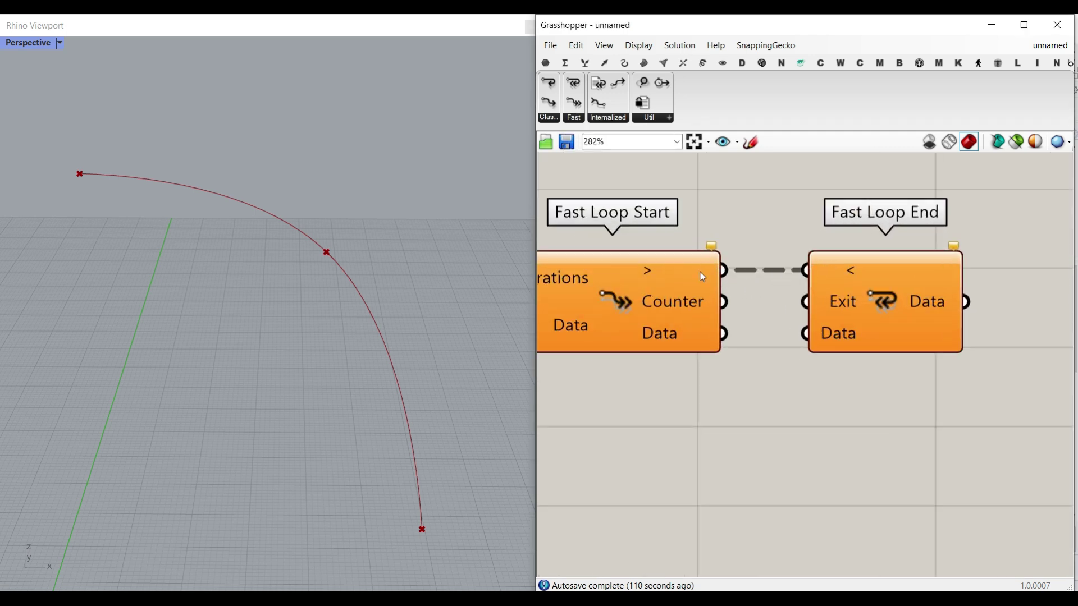
- Move the Fast Loop Start and Fast Loop End components together, farther away from the Interpolate component
scroll(815, 338, down, 3)
drag(883, 371, 714, 282)
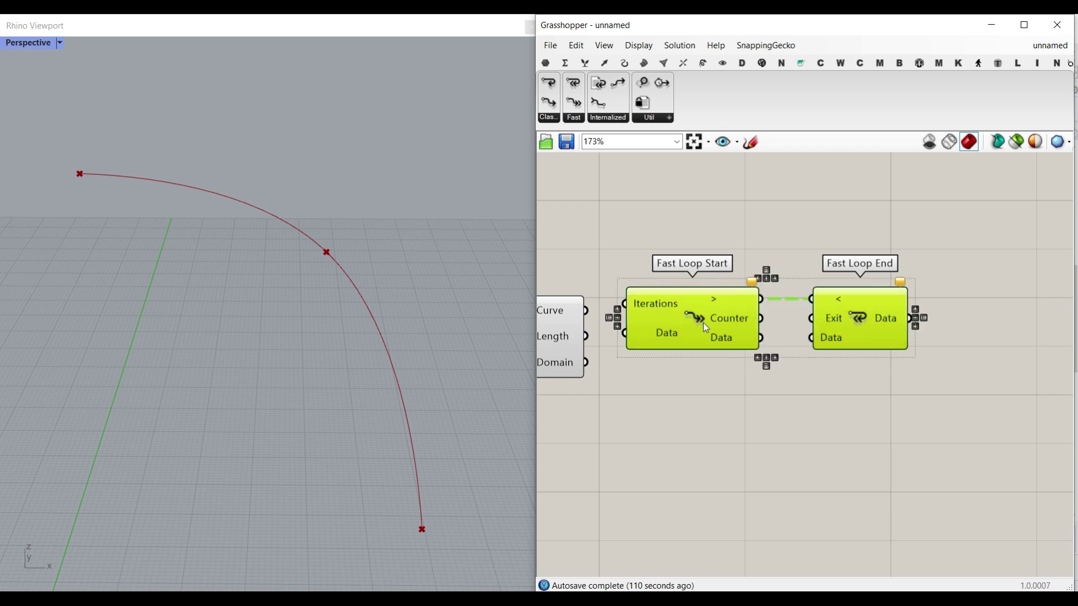
drag(702, 327, 743, 335)
click(763, 379)
scroll(751, 351, up, 2)
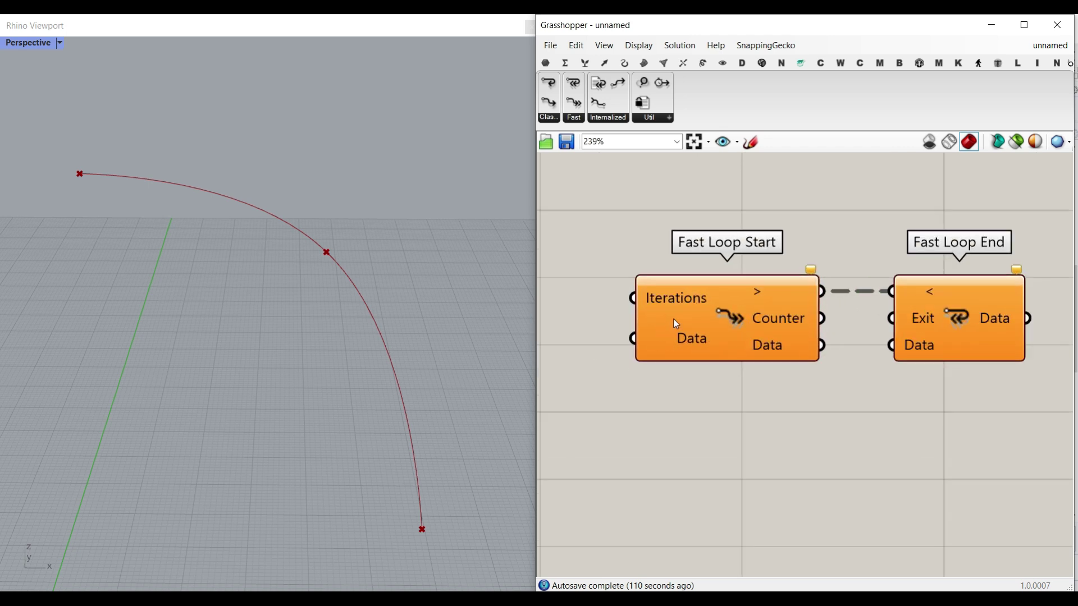
scroll(718, 356, up, 2)
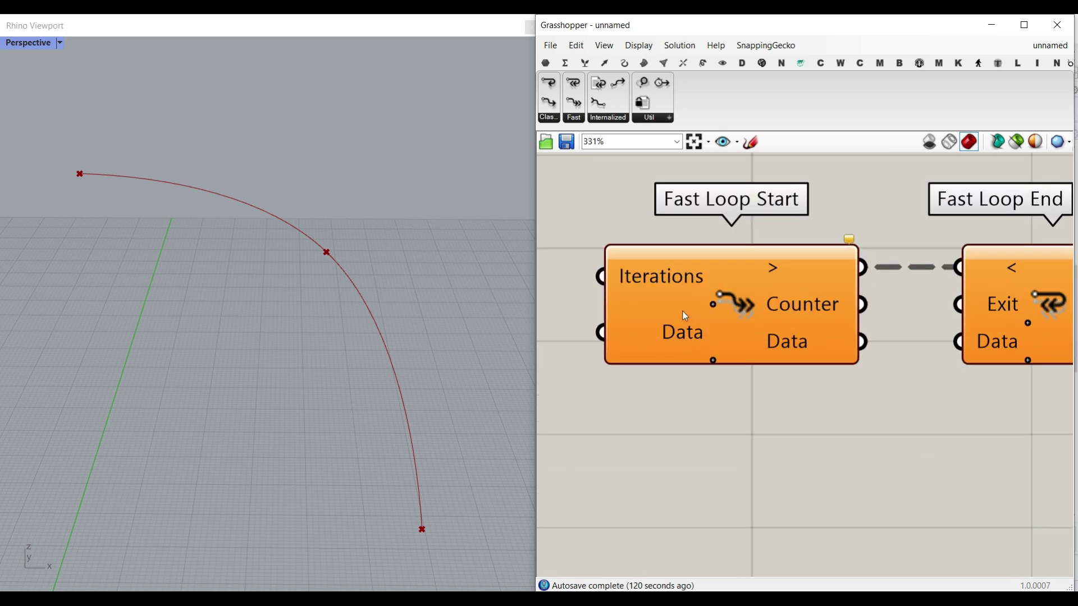
- Move Fast Loop End farther from Fast Loop Start to leave room for components between them
right_drag(959, 358, 783, 350)
scroll(743, 350, down, 2)
drag(853, 326, 928, 327)
scroll(850, 392, up, 2)
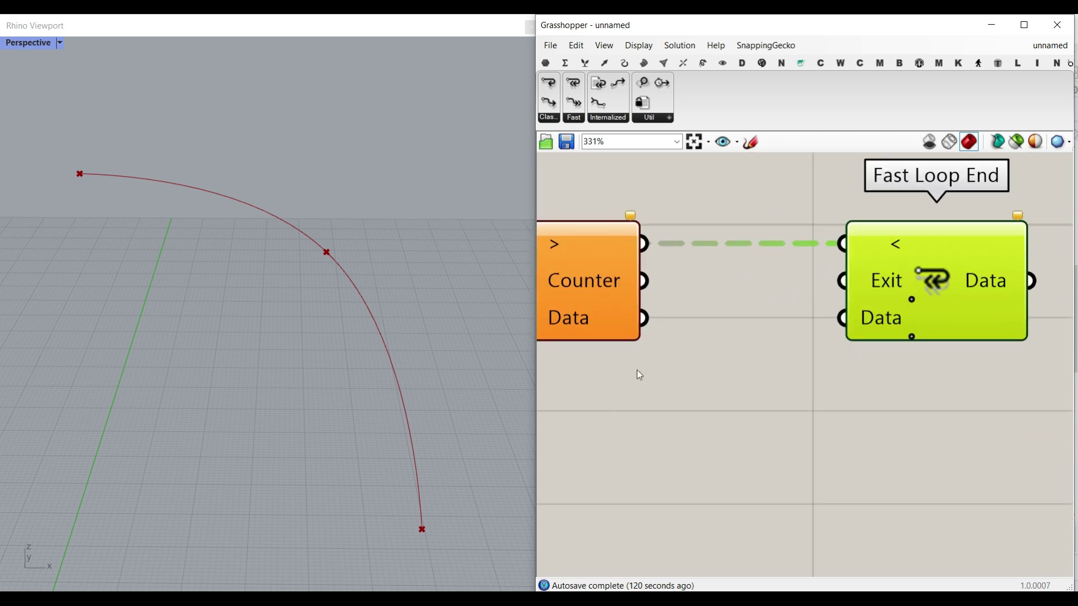
scroll(773, 345, down, 4)
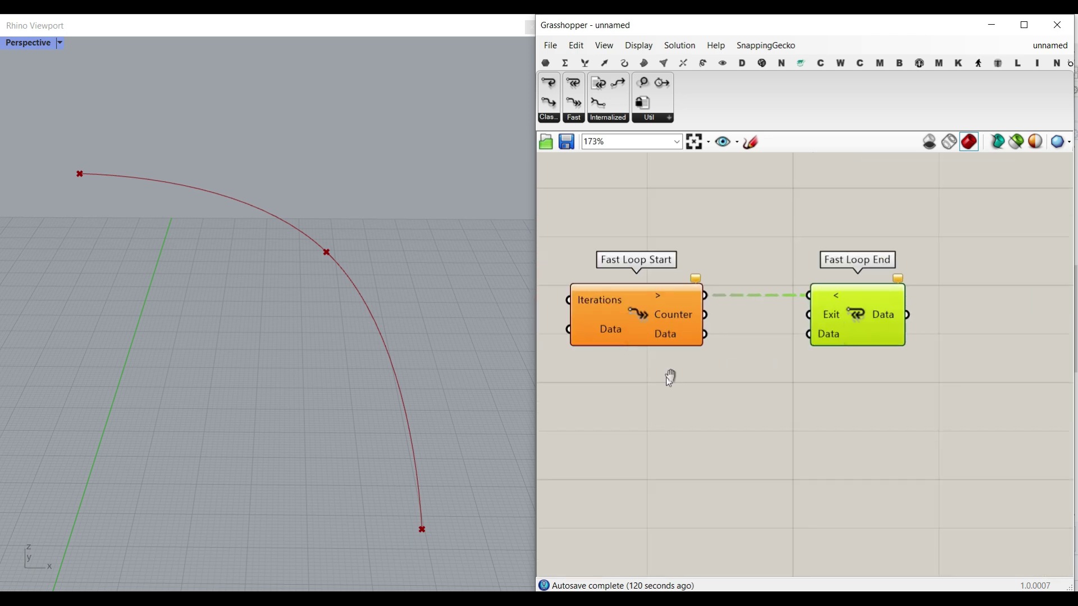
right_drag(670, 375, 842, 359)
scroll(709, 306, up, 1)
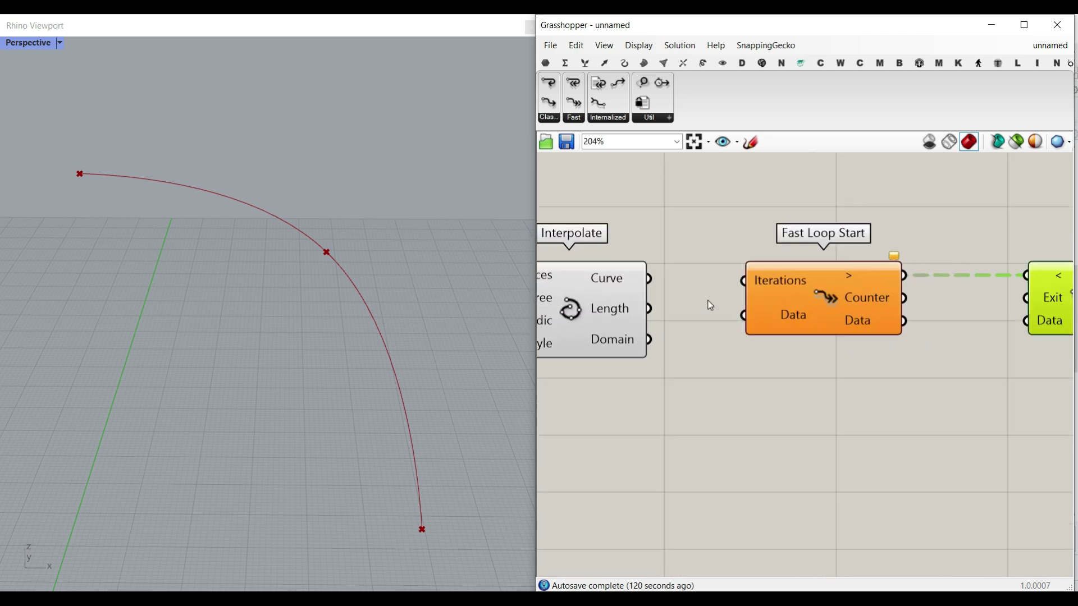
scroll(797, 318, up, 1)
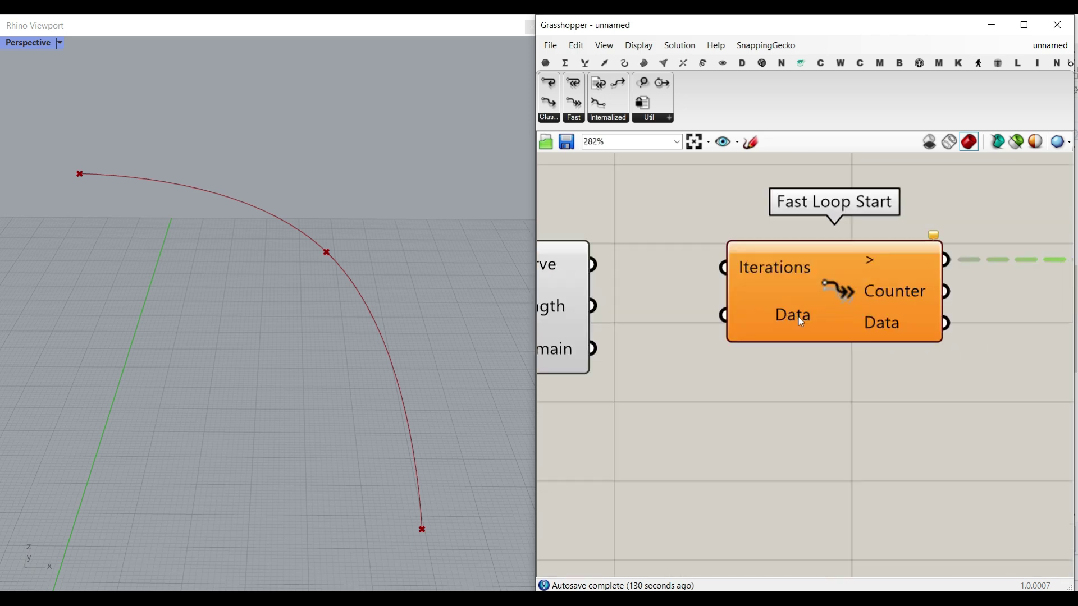
- Rename both the Data input and the Data output of Fast Loop Start to Curve
scroll(804, 315, up, 1)
right_click(761, 341)
key(ctrl+a)
text(Curve)
key(ctrl+a)
key(ctrl+c)
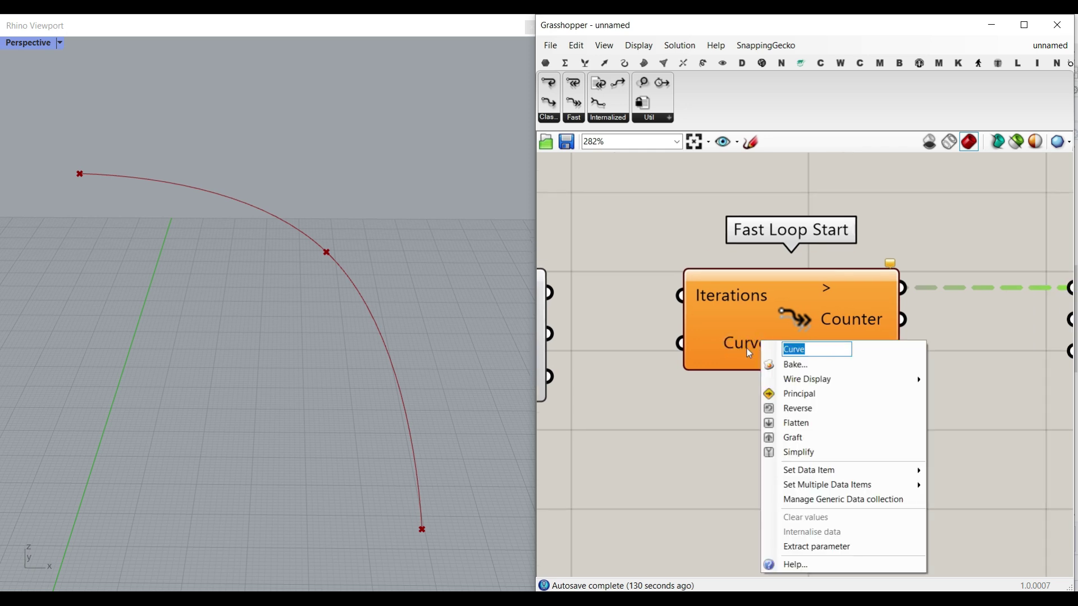
key(Return)
right_click(845, 352)
key(ctrl+a)
key(ctrl+v)
- Rename both the Data input and the Data output of Fast Loop End to Curve
right_drag(974, 334, 776, 329)
right_click(904, 344)
drag(952, 347, 859, 344)
key(ctrl+v)
key(Return)
right_drag(861, 349, 806, 335)
right_click(936, 299)
key(ctrl+a)
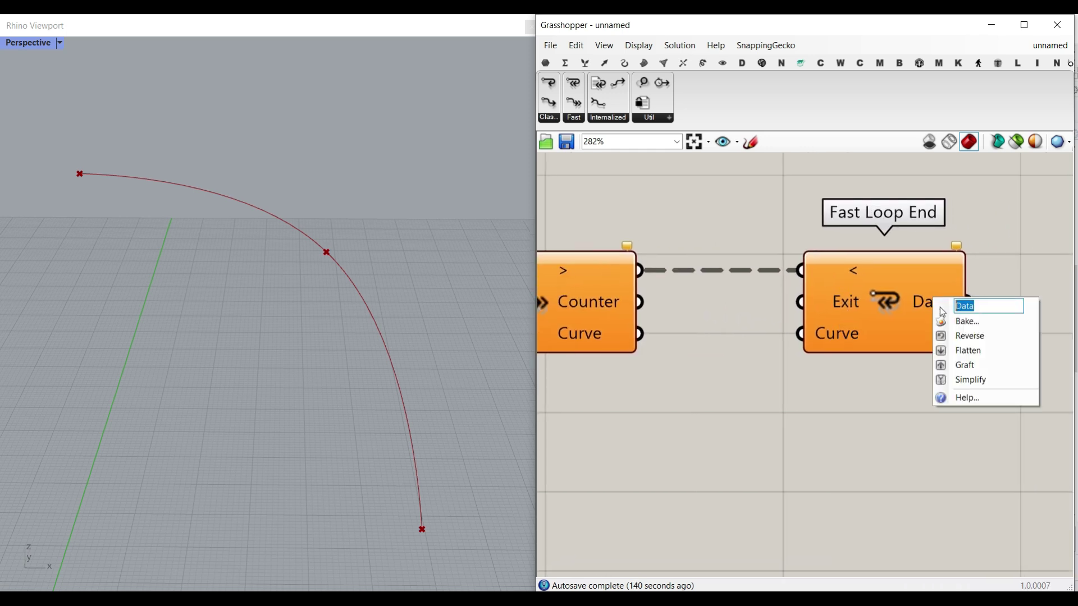
key(ctrl+v)
key(Return)
- Connect Interpolate's Curve output to the Curve input of Fast Loop Start
right_drag(849, 380, 935, 362)
right_drag(634, 320, 824, 314)
scroll(824, 314, down, 2)
drag(647, 274, 730, 310)
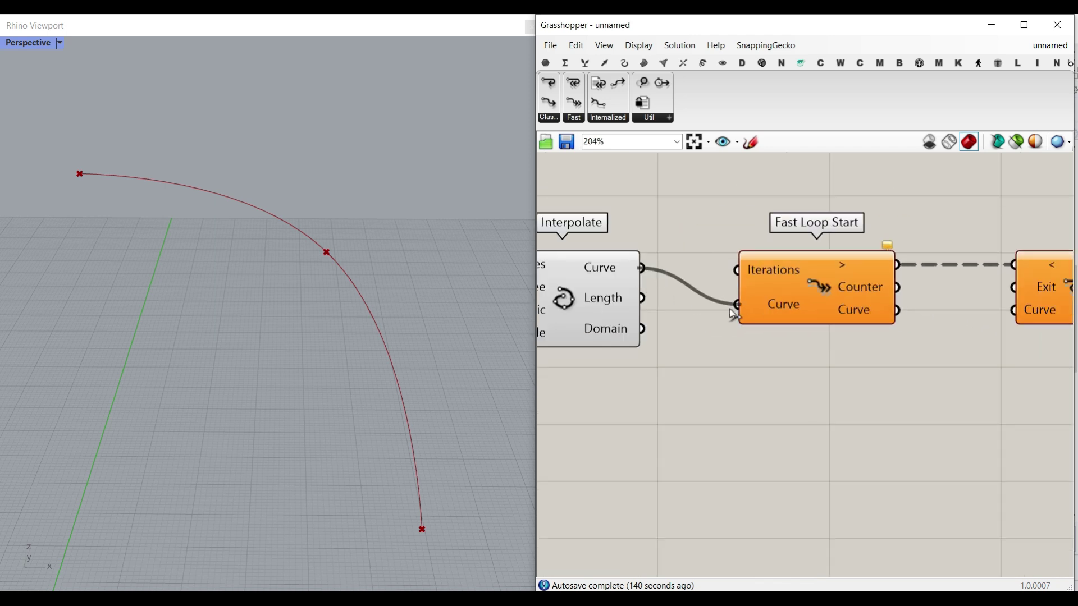
- Add a Curve parameter between the loop components and connect Fast Loop Start's Curve output to it
click(546, 63)
drag(586, 106, 890, 378)
right_drag(891, 378, 786, 365)
drag(775, 299, 797, 385)
- Move Fast Loop End farther from Fast Loop Start, and select the Curve parameter to inspect its curve in the Rhino viewport
scroll(883, 373, down, 3)
drag(813, 325, 935, 309)
scroll(758, 373, up, 3)
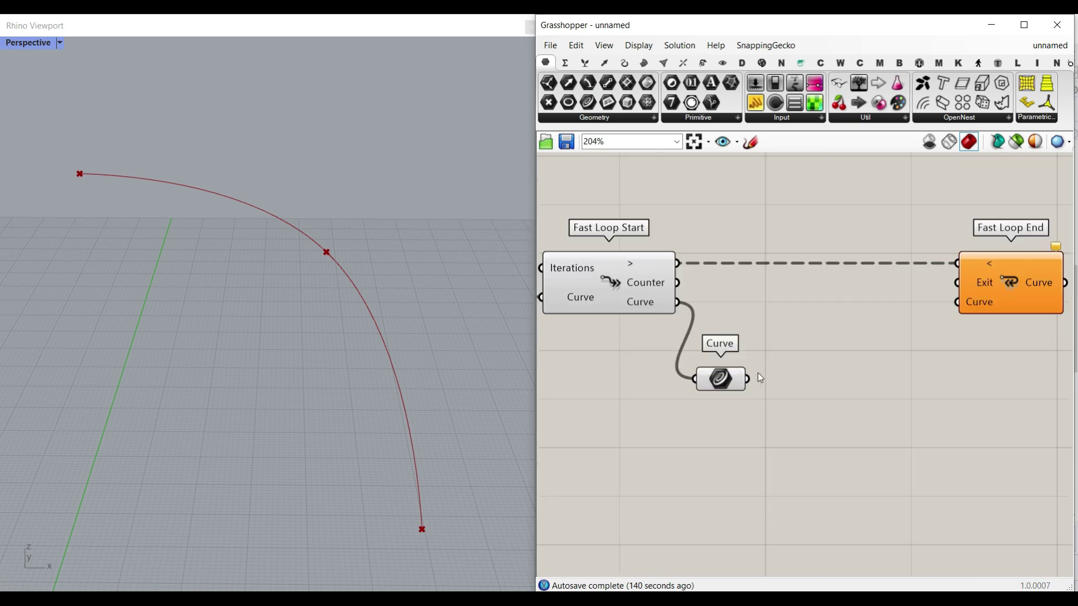
click(738, 377)
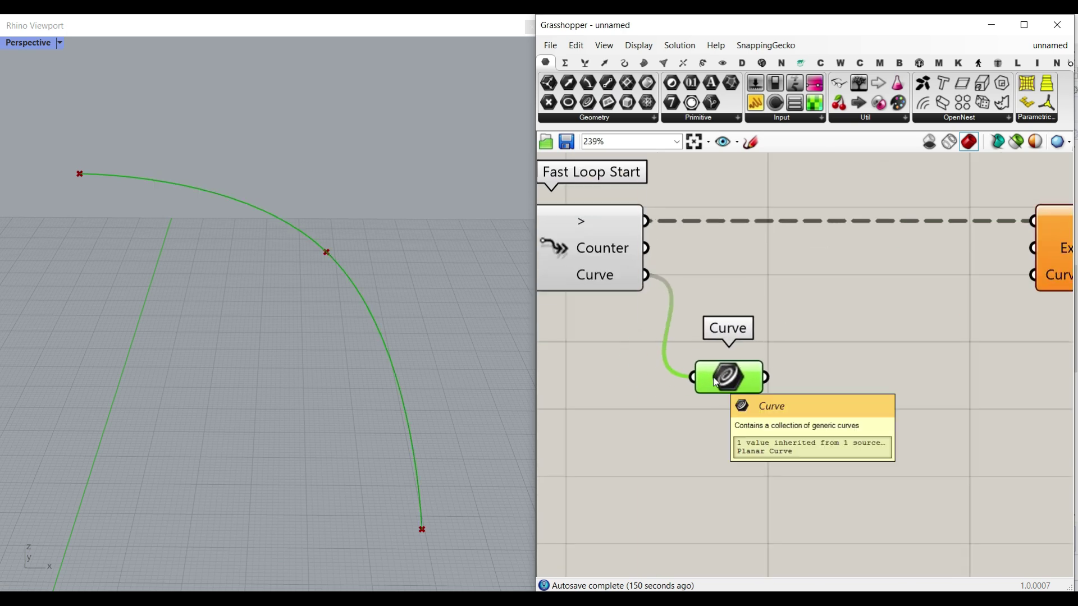
right_drag(268, 278, 336, 393)
- Add two more data inputs to Fast Loop Start and rename the D1 input to Spheres
right_drag(609, 352, 775, 359)
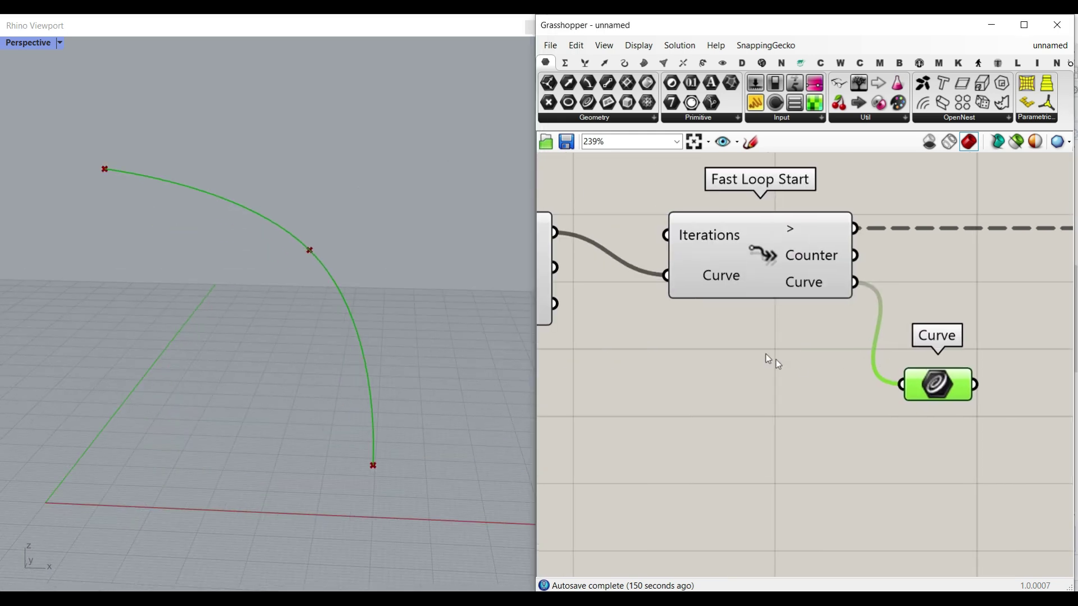
scroll(745, 308, up, 2)
click(750, 292)
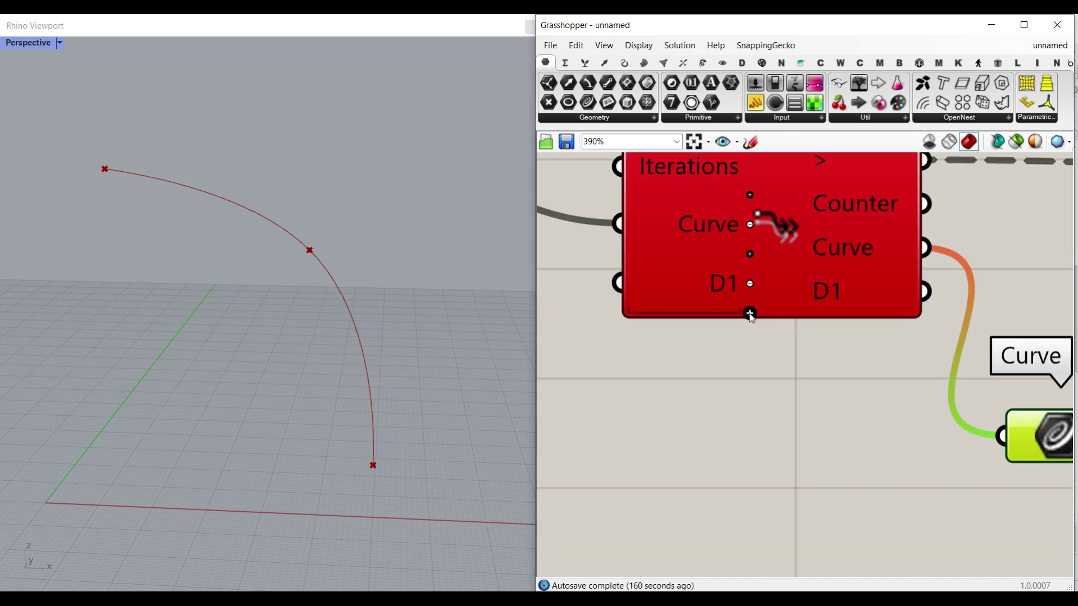
click(750, 313)
right_click(725, 253)
text(Spheres)
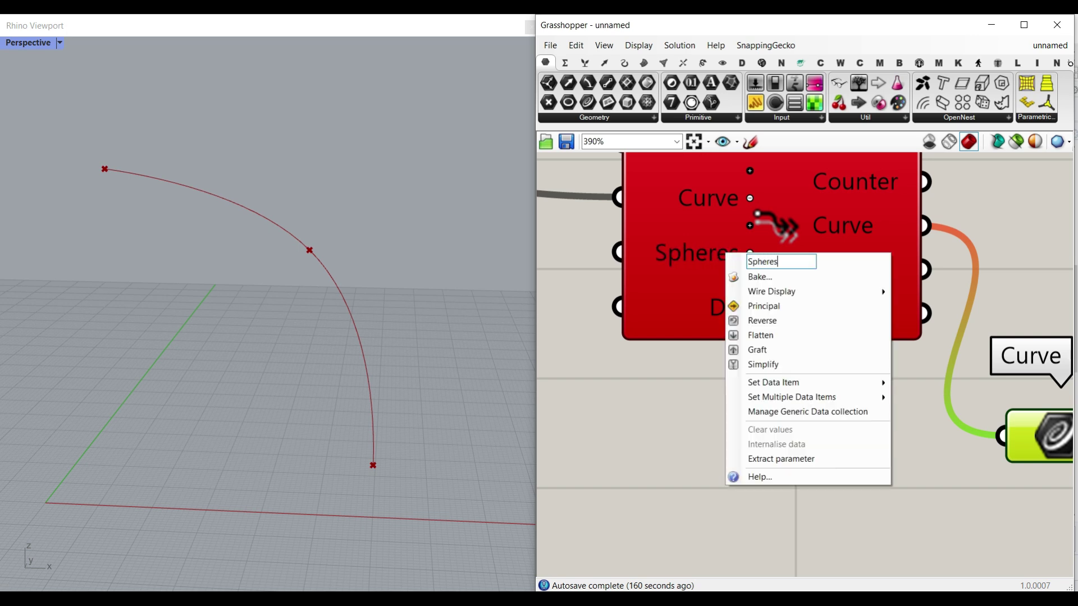
- Rename the D2 input of Fast Loop Start to Radius
right_click(709, 315)
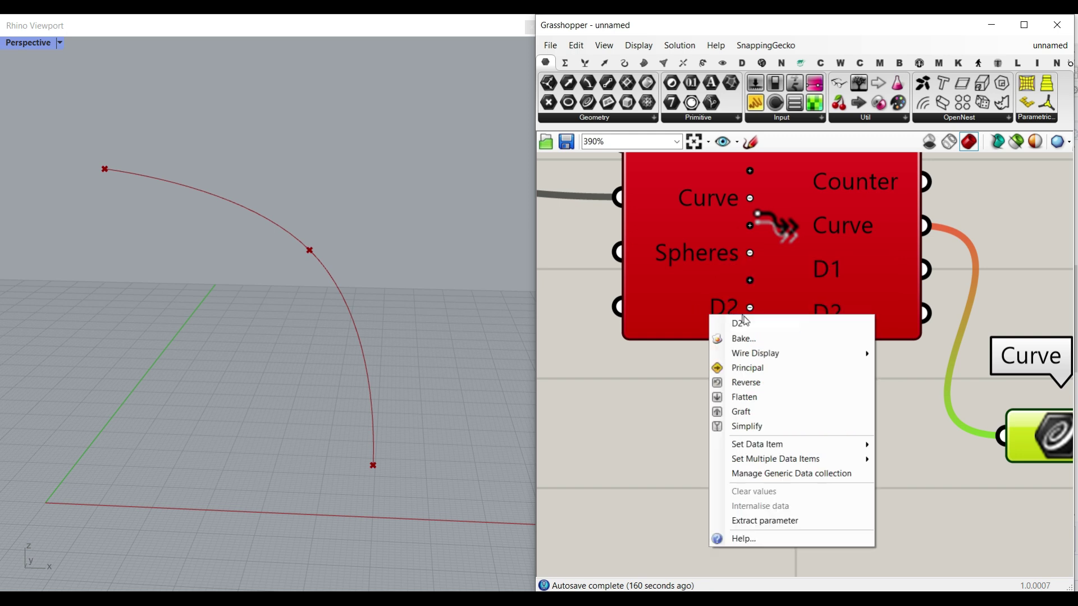
text(Radiy)
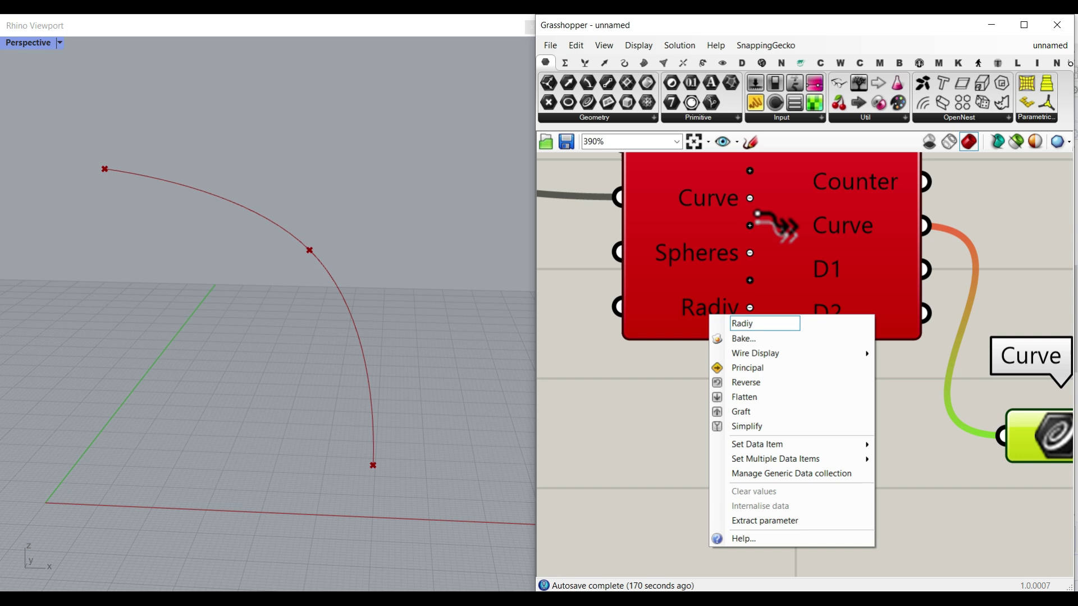
key(BackSpace)
text(us)
key(Return)
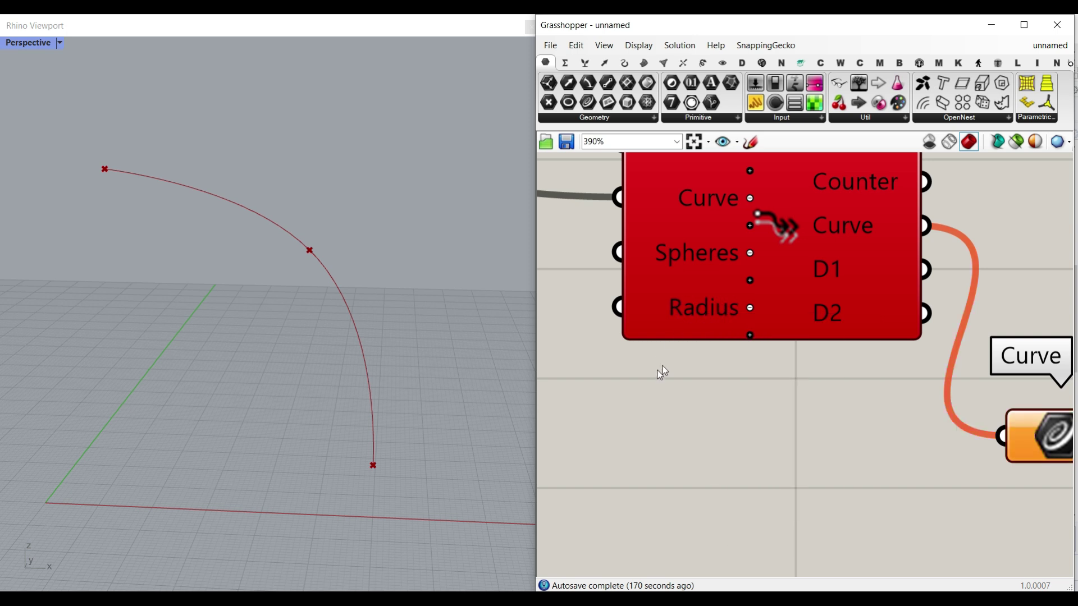
- Add another data input to Fast Loop Start below Radius and name it Domain
click(749, 335)
right_click(711, 330)
text(D)
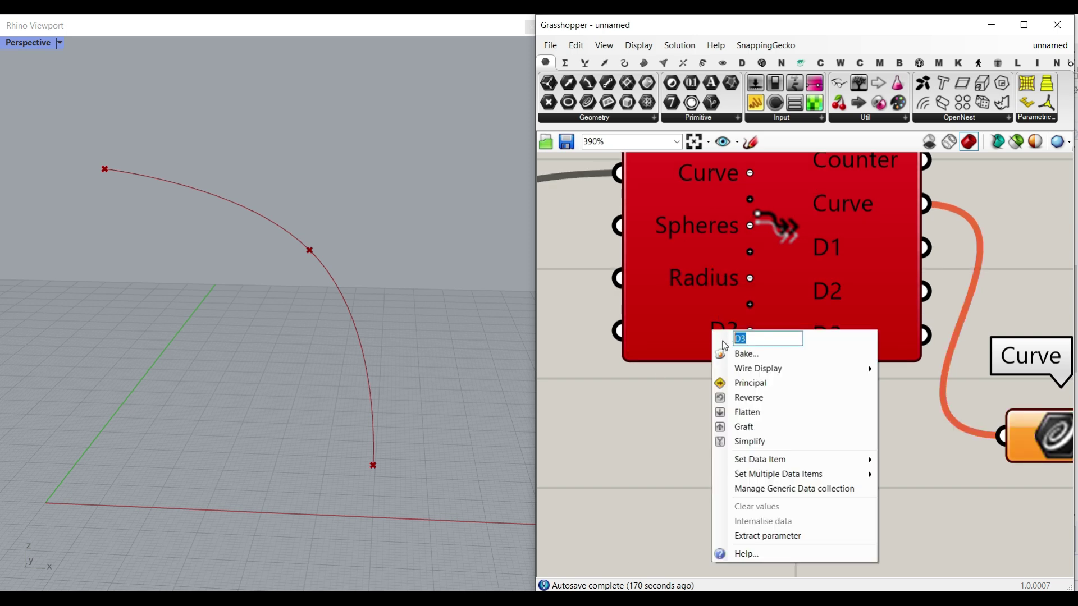
text(omain)
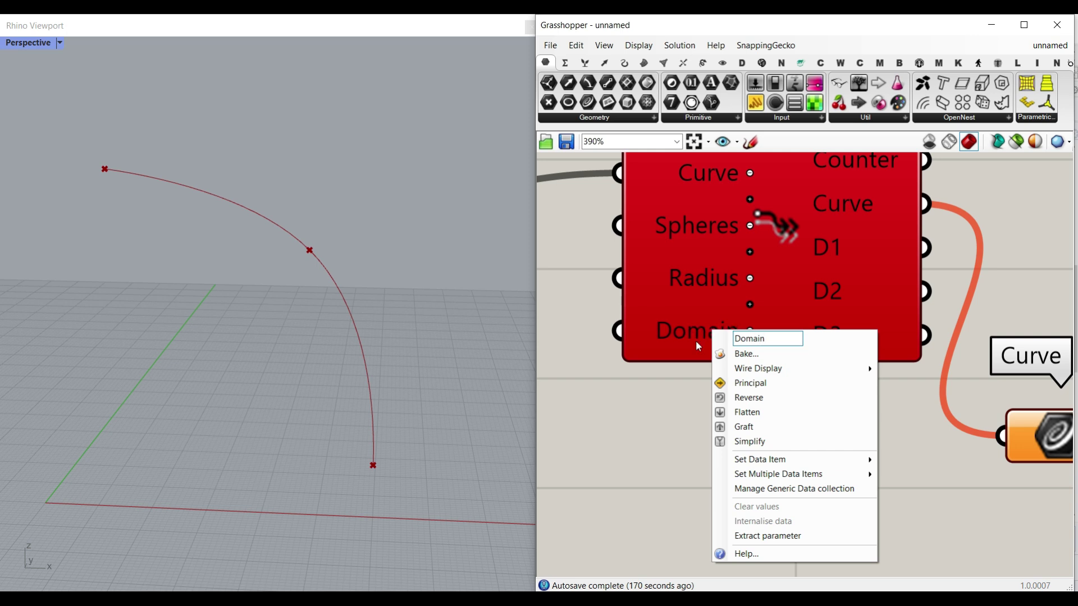
key(Return)
- Add a data input below Domain on Fast Loop Start and name it Seed1
scroll(747, 355, up, 2)
click(746, 353)
right_click(701, 349)
double_click(761, 358)
text(Seed1)
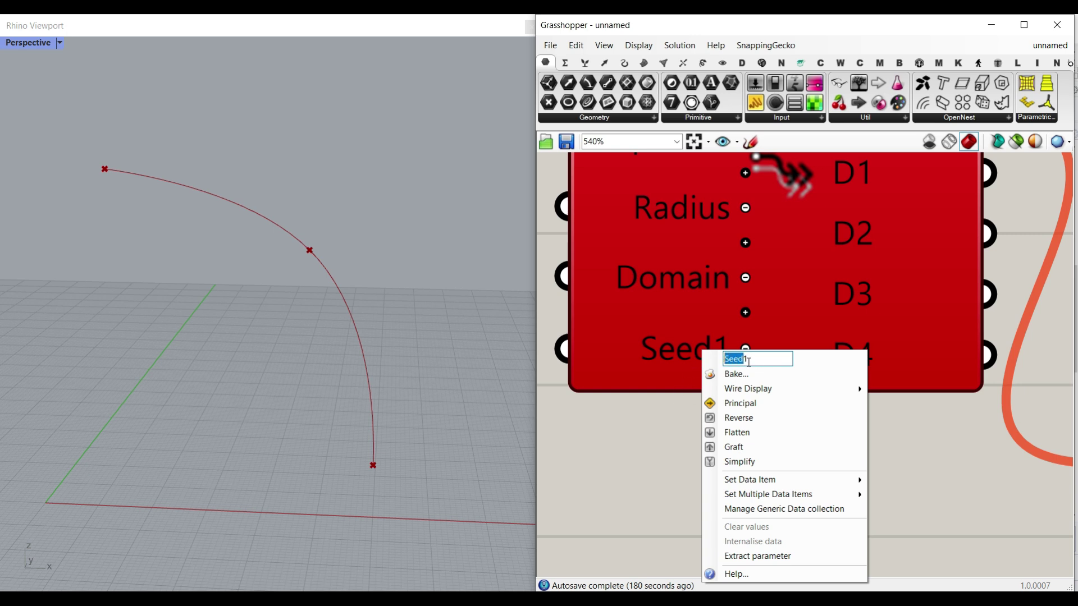
click(624, 434)
- Add a data input below Seed1 on Fast Loop Start and name it Seed2
click(745, 382)
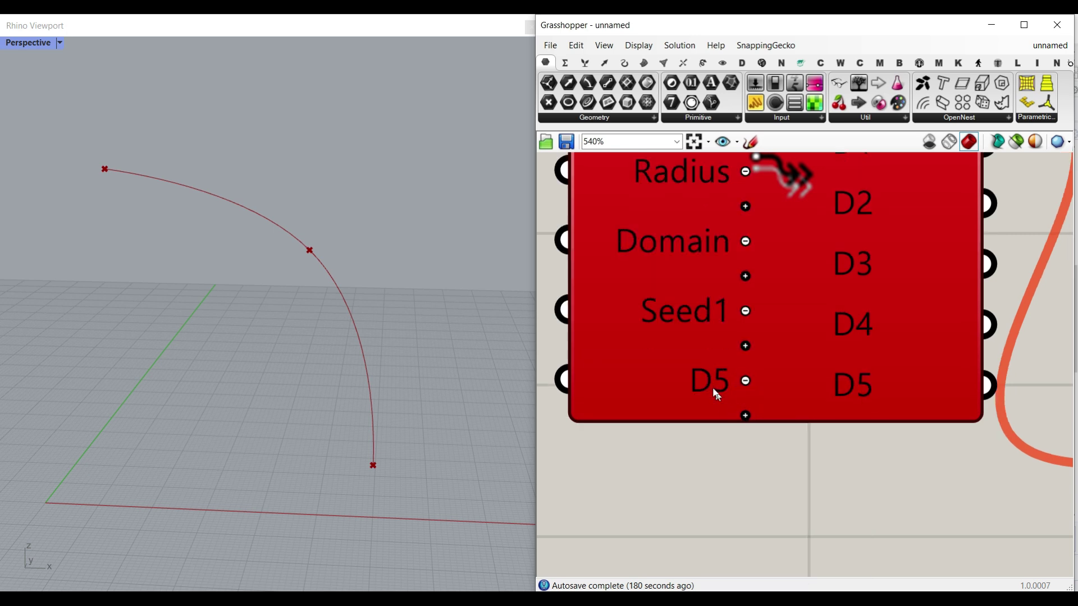
right_click(712, 361)
double_click(764, 368)
text(Seed1)
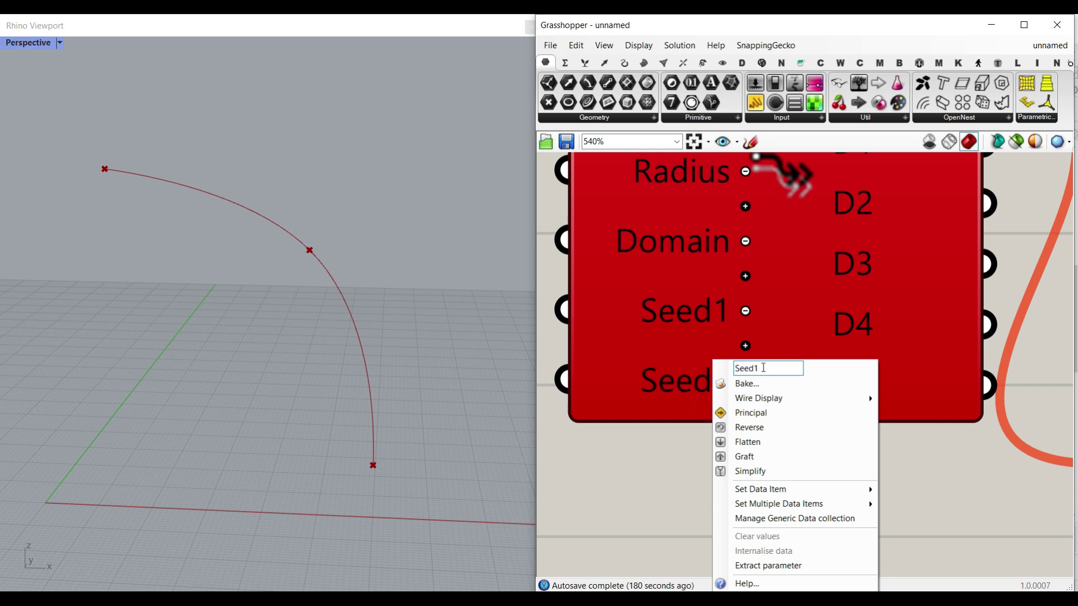
text(2)
key(Return)
scroll(718, 393, down, 5)
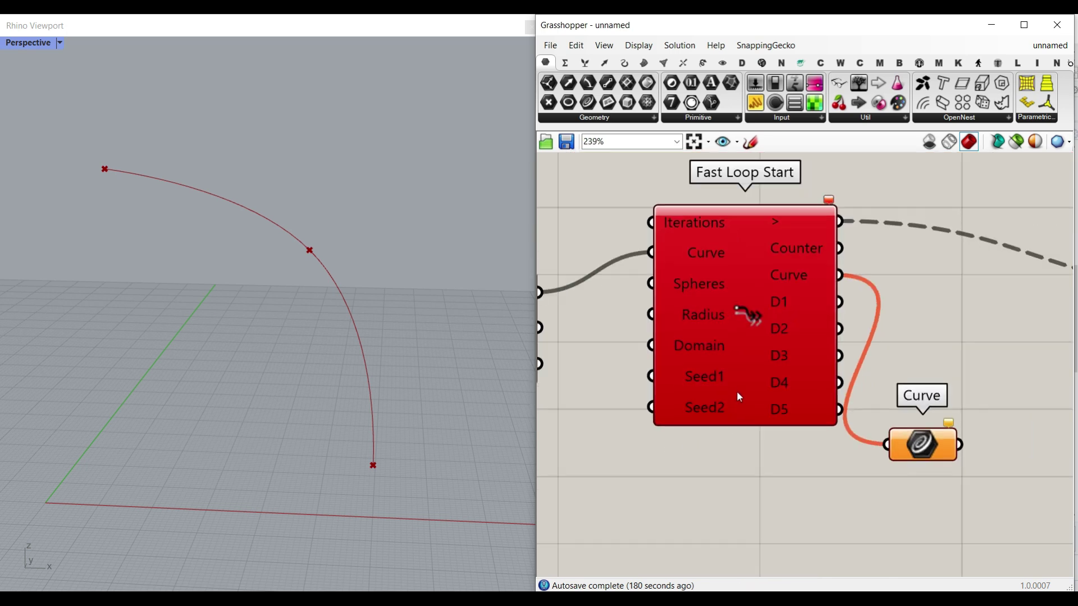
- Shift Fast Loop End upward and add five data inputs, D1 to D5, below its Curve input
scroll(698, 392, down, 2)
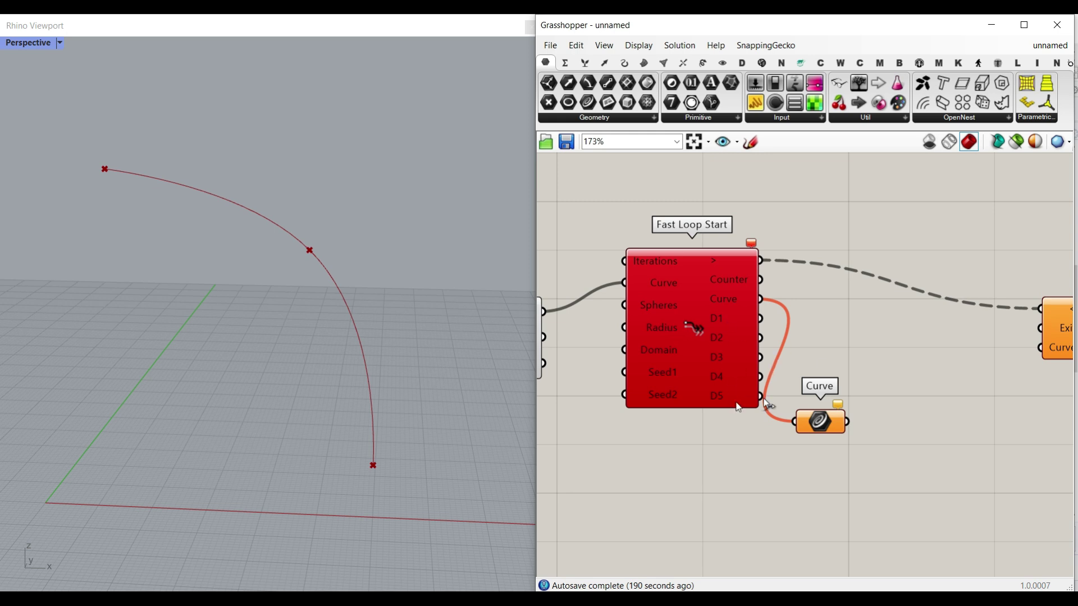
right_drag(1028, 365, 838, 357)
scroll(907, 352, up, 3)
drag(914, 333, 912, 254)
scroll(883, 279, up, 3)
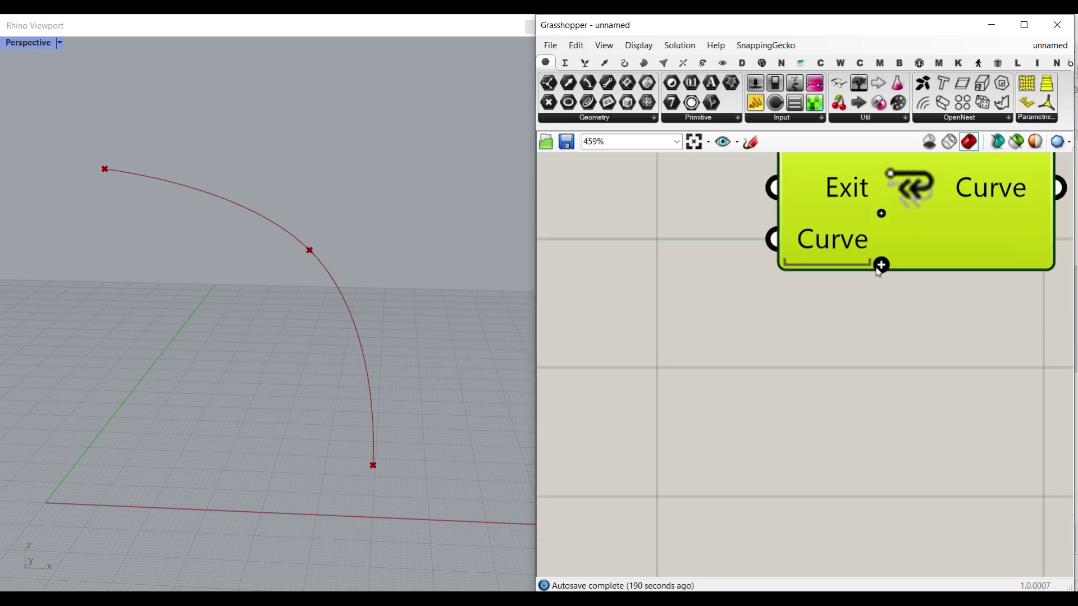
click(881, 262)
click(882, 291)
click(882, 316)
click(882, 345)
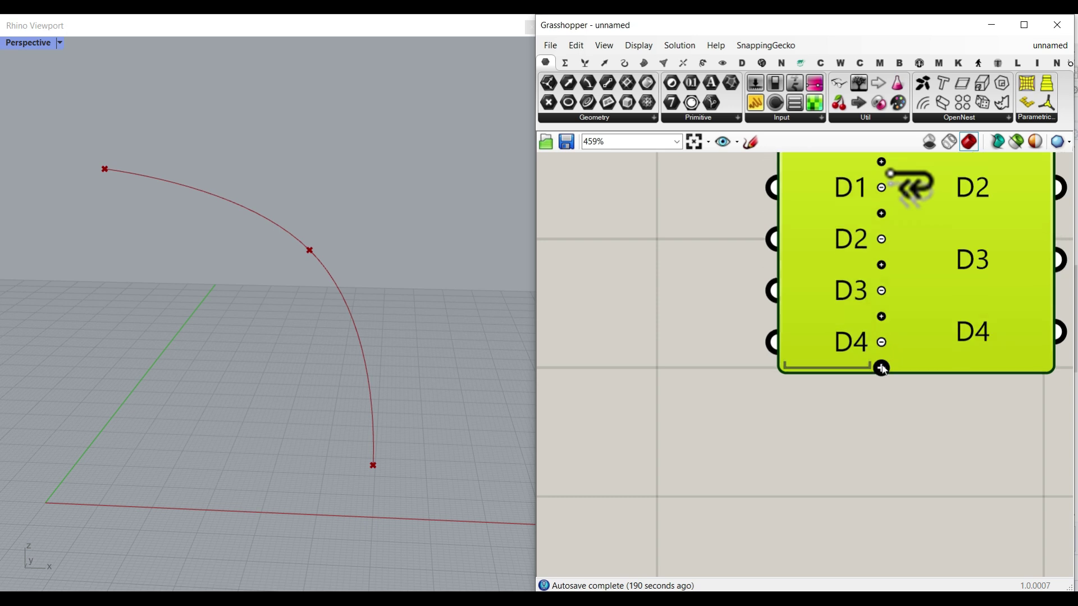
click(881, 369)
- Move Fast Loop End closer to Fast Loop Start and level with it so the loop wire runs straight
scroll(906, 410, down, 4)
scroll(922, 403, down, 5)
right_drag(679, 410, 809, 385)
click(784, 380)
drag(961, 338, 889, 364)
click(781, 382)
scroll(766, 383, up, 4)
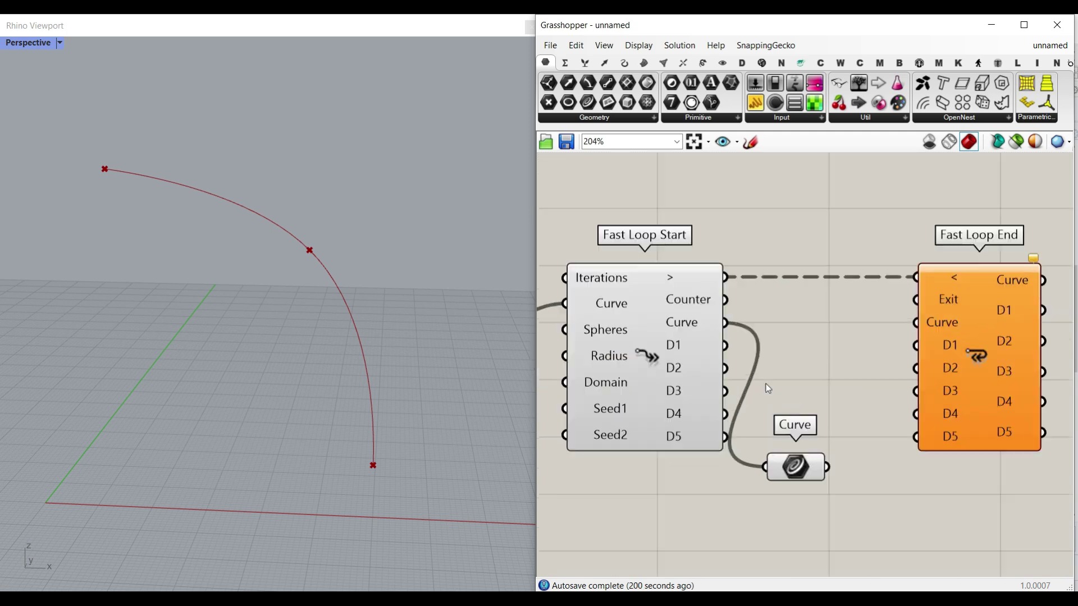
- Rename D1 to Spheres and D2 to Radius on Fast Loop Start's outputs and on both sides of Fast Loop End
right_drag(649, 411, 678, 393)
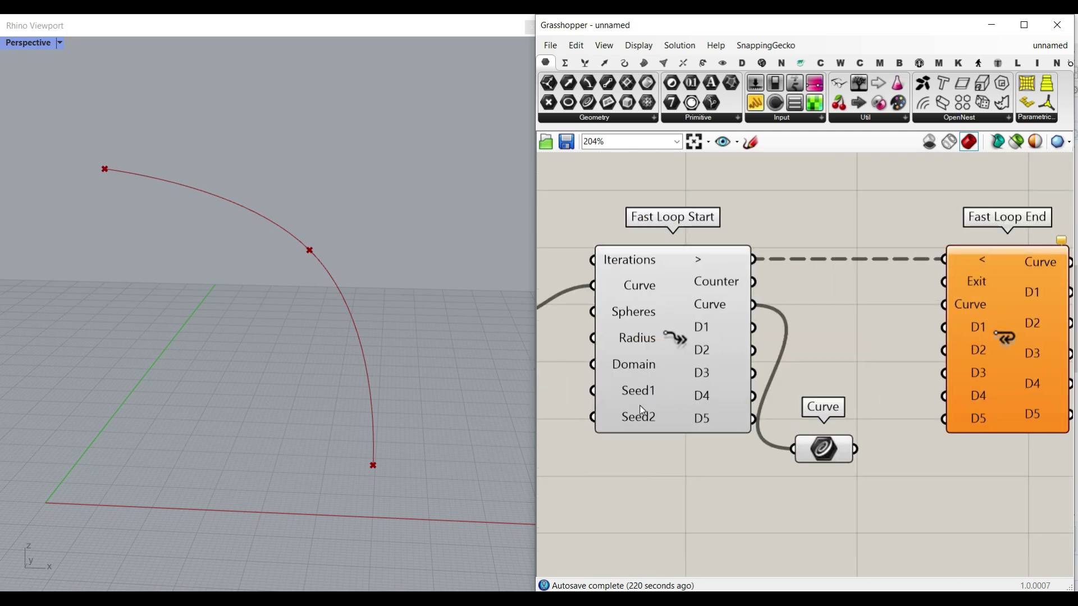
right_drag(914, 339, 893, 334)
right_click(617, 304)
right_click(678, 321)
text(Spheres)
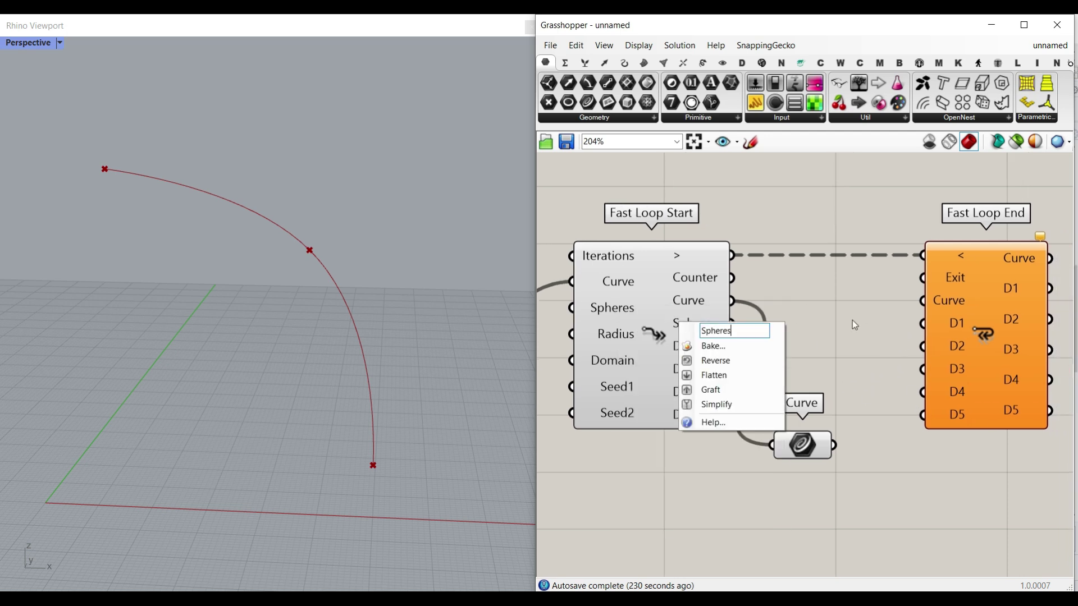
right_click(612, 326)
right_click(1013, 319)
- Rename D3 to Domain on Fast Loop Start's outputs and on both sides of Fast Loop End
right_click(604, 360)
right_click(675, 365)
text(Domain)
click(795, 339)
right_click(1004, 348)
- Rename D4 to Seed1 and D5 to Seed2 on Fast Loop Start's outputs and on both sides of Fast Loop End
right_click(595, 387)
right_click(688, 382)
text(Seed1)
right_click(1006, 378)
right_click(680, 414)
text(Seed2)
right_click(1003, 410)
text(Seed2)
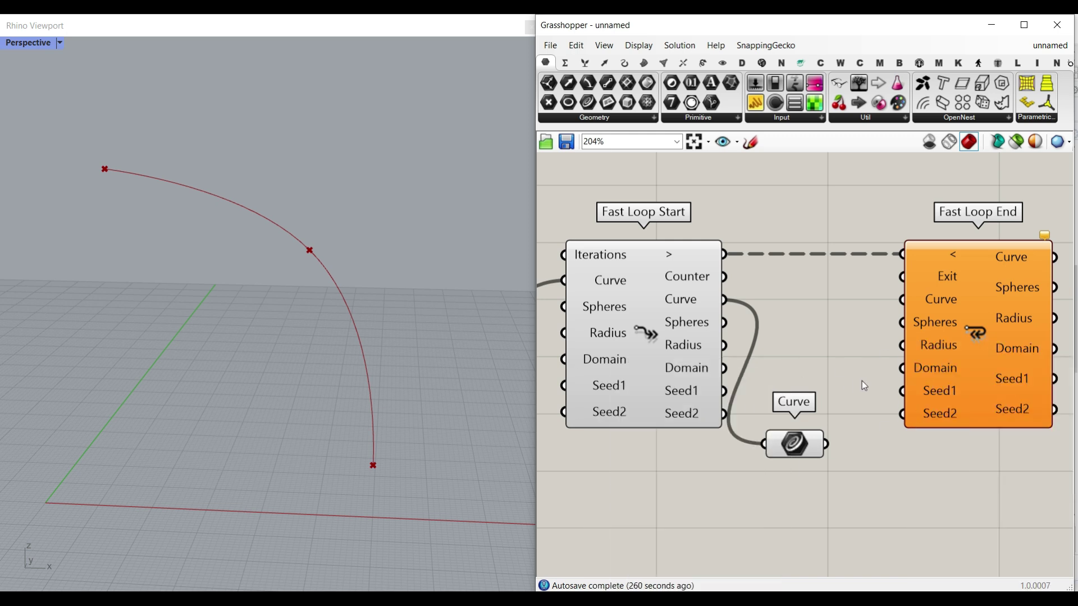
- Move Fast Loop End farther from Fast Loop Start to widen the space inside the loop
scroll(847, 385, down, 3)
right_drag(945, 387, 870, 386)
scroll(870, 386, up, 2)
drag(870, 388, 951, 388)
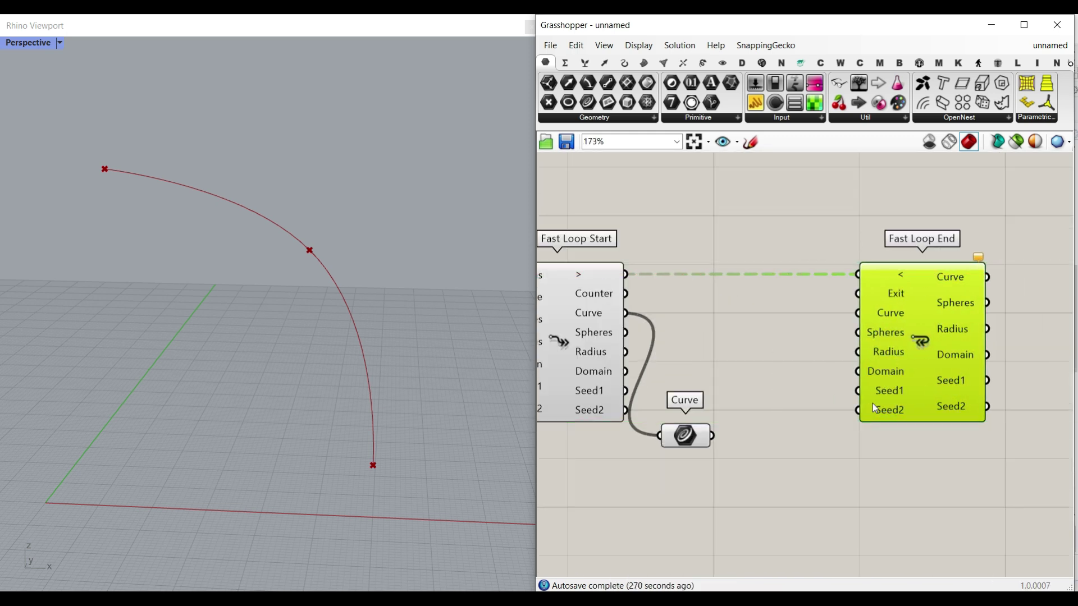
- Move the Curve parameter up beside the Curve output of Fast Loop Start
right_drag(697, 367, 834, 367)
right_drag(826, 413, 737, 438)
drag(731, 463, 755, 374)
click(708, 405)
right_drag(306, 427, 386, 461)
scroll(386, 461, up, 3)
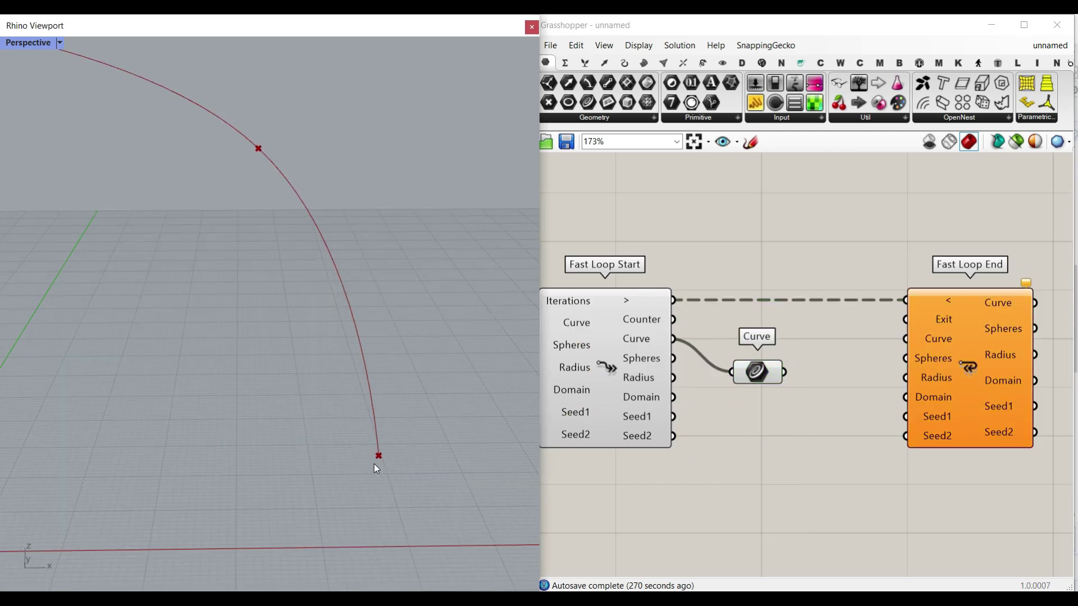
mouse_move(387, 459)
mouse_down()
mouse_move(375, 462)
mouse_move(392, 414)
mouse_move(368, 452)
mouse_up()
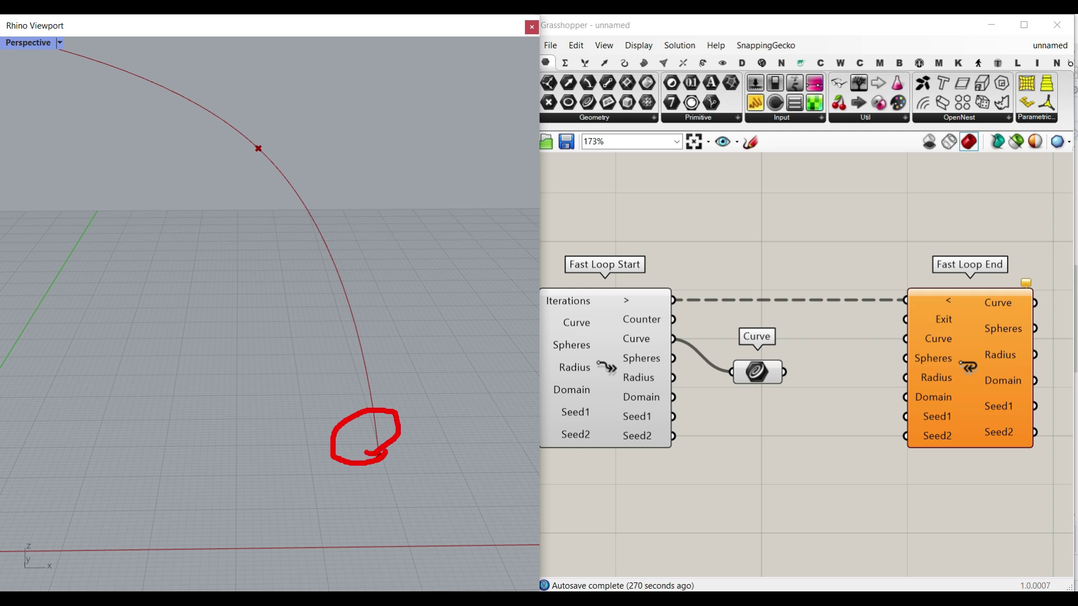
key(Escape)
- Move Fast Loop Start down so that its Curve input lines up with Interpolate's Curve output
right_drag(594, 422, 811, 426)
scroll(810, 422, up, 1)
right_drag(905, 432, 870, 416)
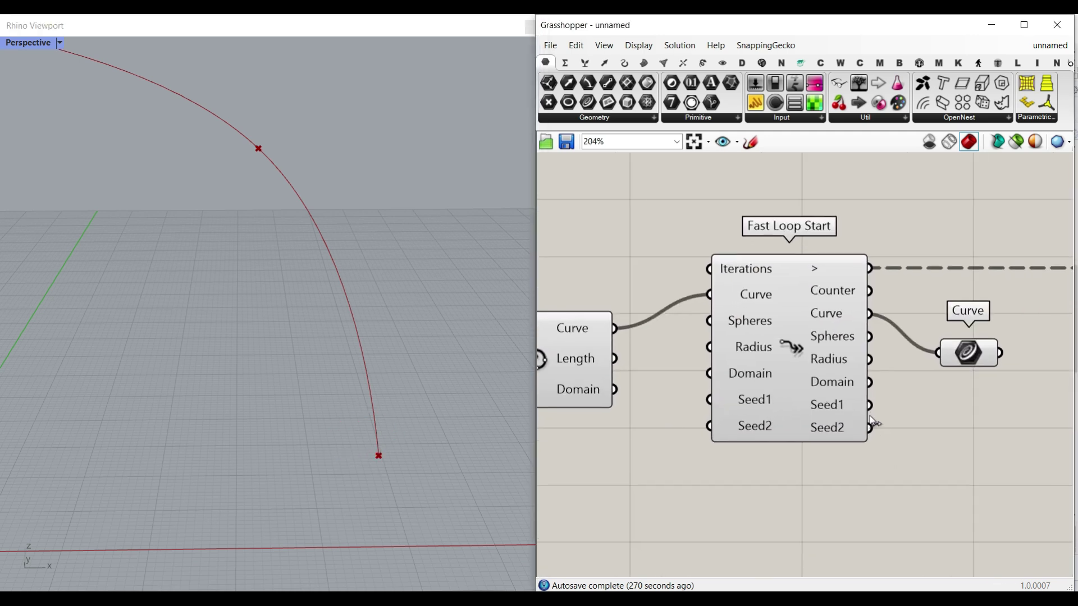
scroll(870, 417, down, 2)
drag(812, 393, 818, 416)
scroll(784, 412, up, 3)
- Add a Construct Domain component below Interpolate and connect its output to the Domain input of Fast Loop Start
right_drag(699, 405, 828, 405)
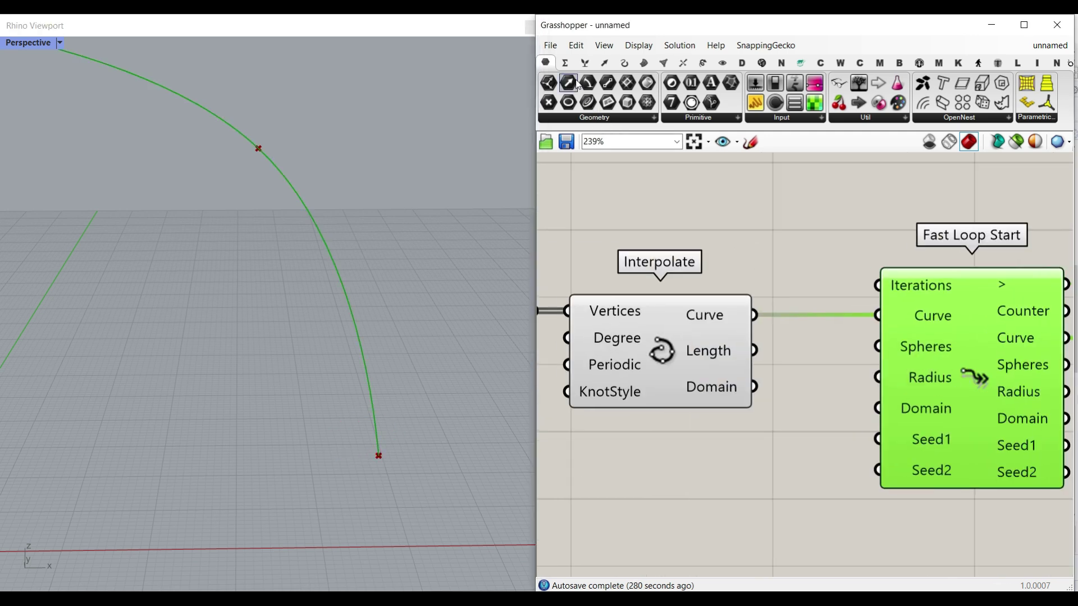
click(565, 63)
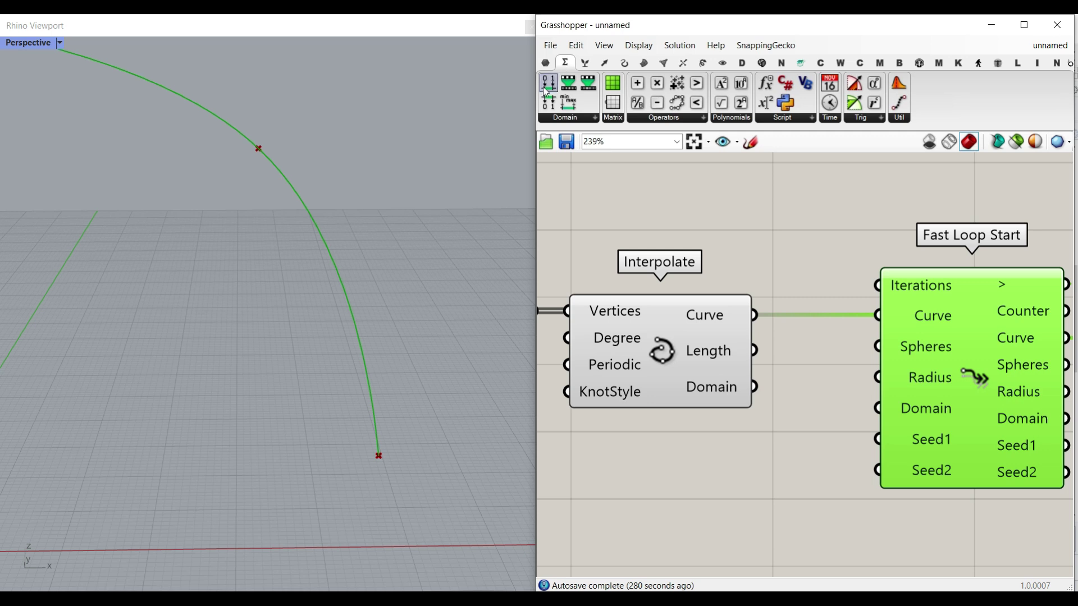
drag(548, 84, 750, 507)
right_drag(750, 506, 770, 473)
drag(768, 471, 700, 423)
drag(812, 425, 897, 374)
right_drag(692, 419, 821, 410)
mouse_move(820, 410)
mouse_down()
mouse_move(783, 431)
mouse_move(806, 417)
mouse_up()
- Feed Construct Domain from two number sliders ranging from 2.00 to 20.00, with Domain start at 2.00 and Domain end at 11.70
right_drag(677, 435, 774, 444)
click(678, 406)
double_click(667, 404)
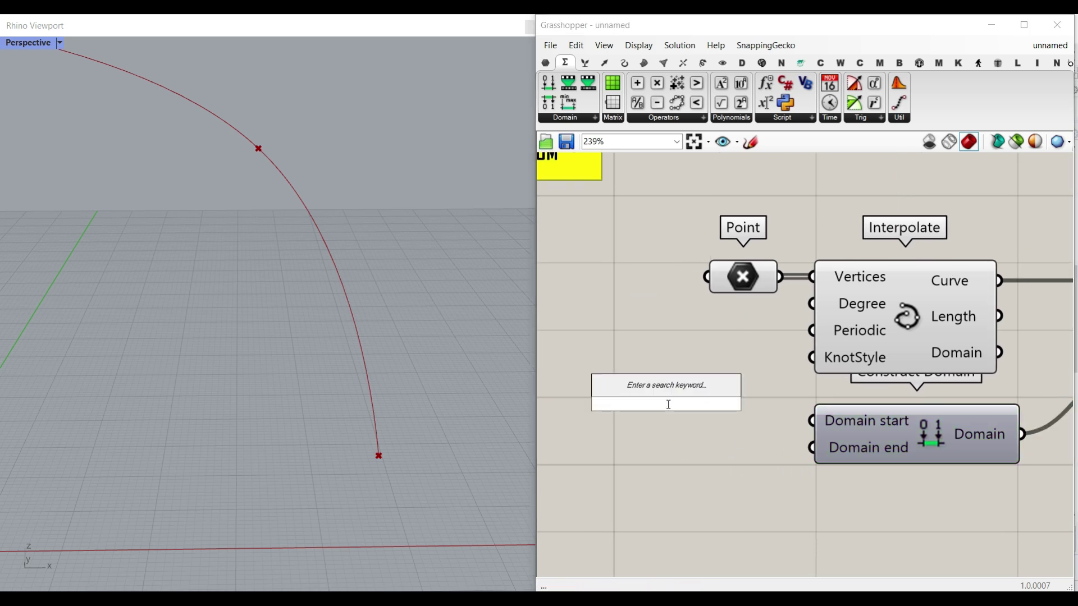
text(2..20.00)
key(Return)
drag(733, 404, 719, 448)
drag(774, 410, 812, 448)
drag(631, 453, 701, 456)
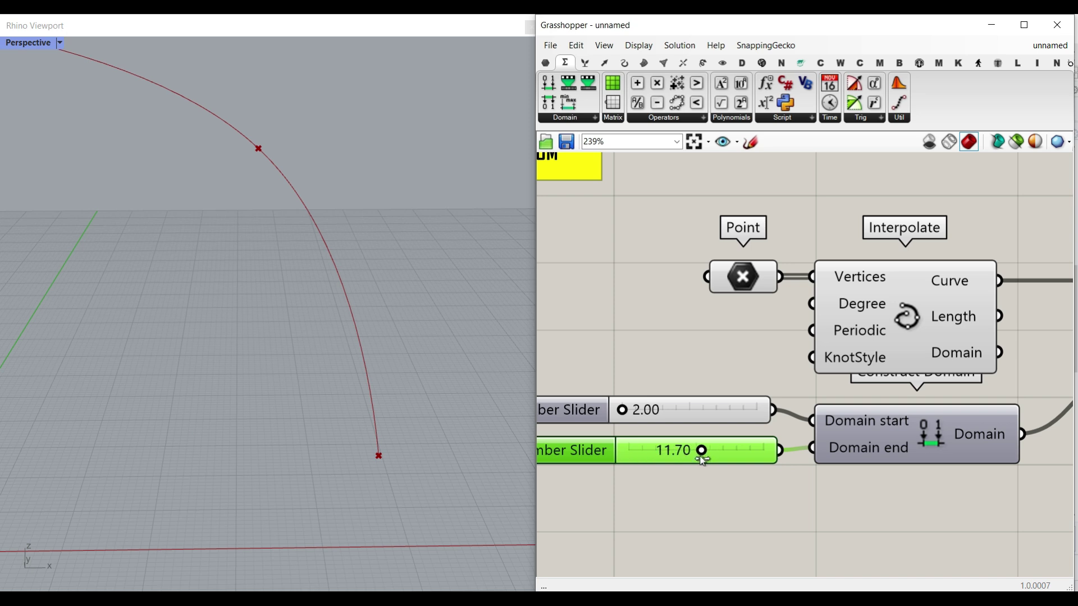
- Add two number sliders with a range of 1 to 1000 and connect them to the Seed1 and Seed2 inputs of Fast Loop Start
scroll(775, 425, down, 3)
right_drag(1061, 425, 864, 415)
scroll(864, 414, up, 2)
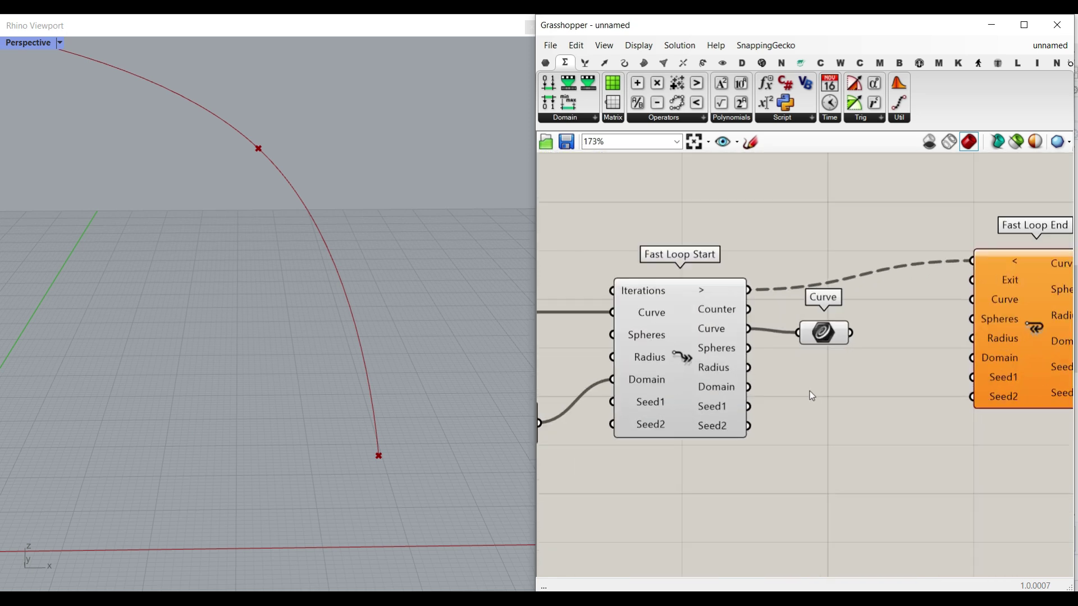
mouse_move(716, 393)
right_drag(675, 481, 854, 448)
scroll(702, 447, up, 3)
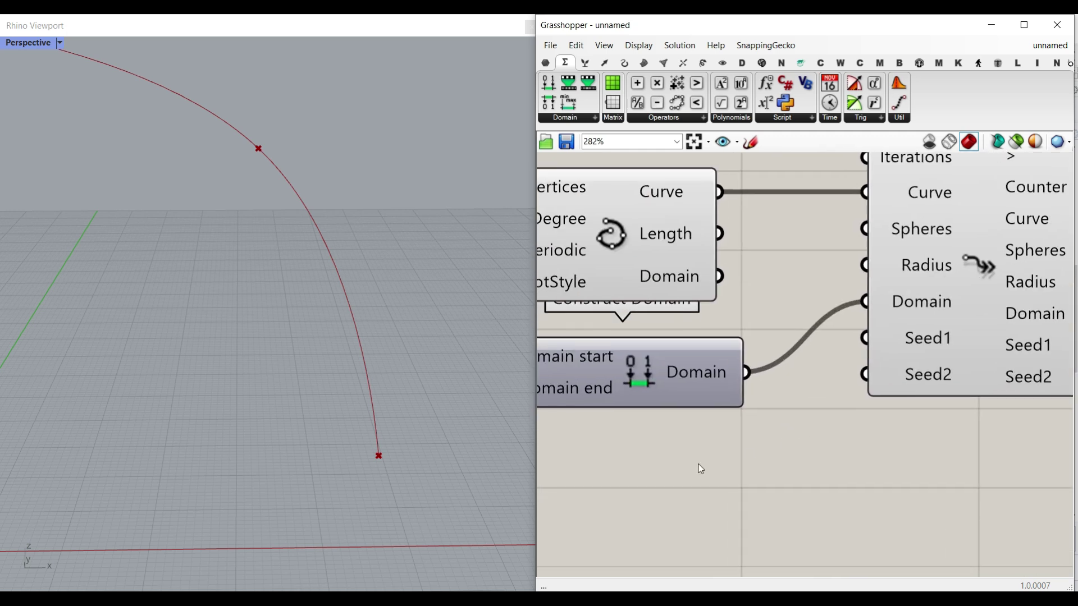
double_click(699, 464)
text(1..1000)
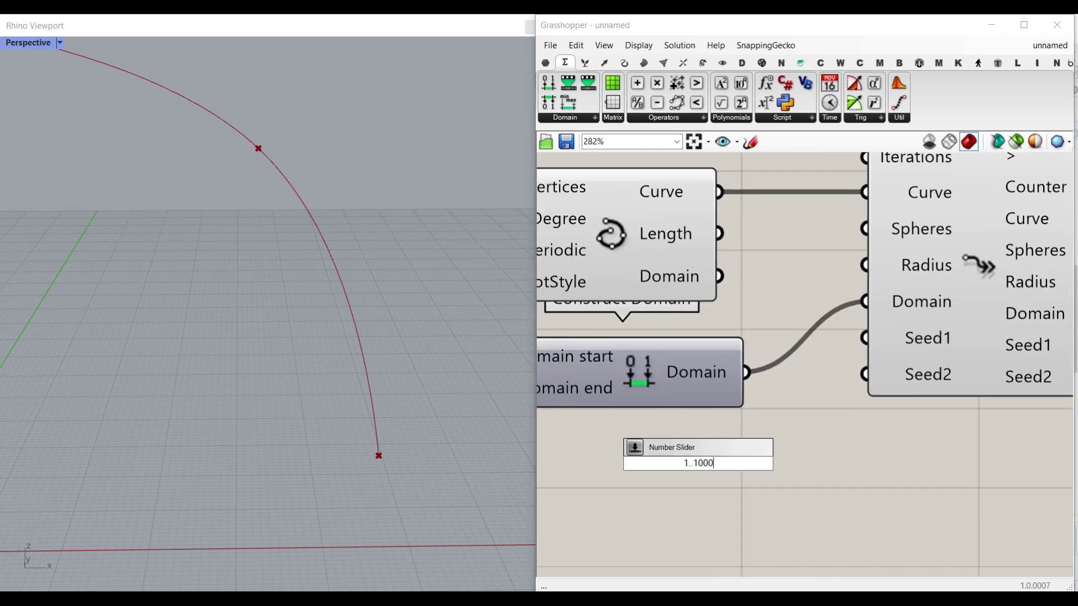
key(Return)
drag(782, 460, 763, 481)
drag(827, 446, 865, 338)
drag(827, 476, 921, 363)
- Connect the Seed1, Seed2 and Domain outputs of Fast Loop Start to the matching inputs of Fast Loop End
scroll(958, 437, down, 5)
scroll(763, 409, up, 3)
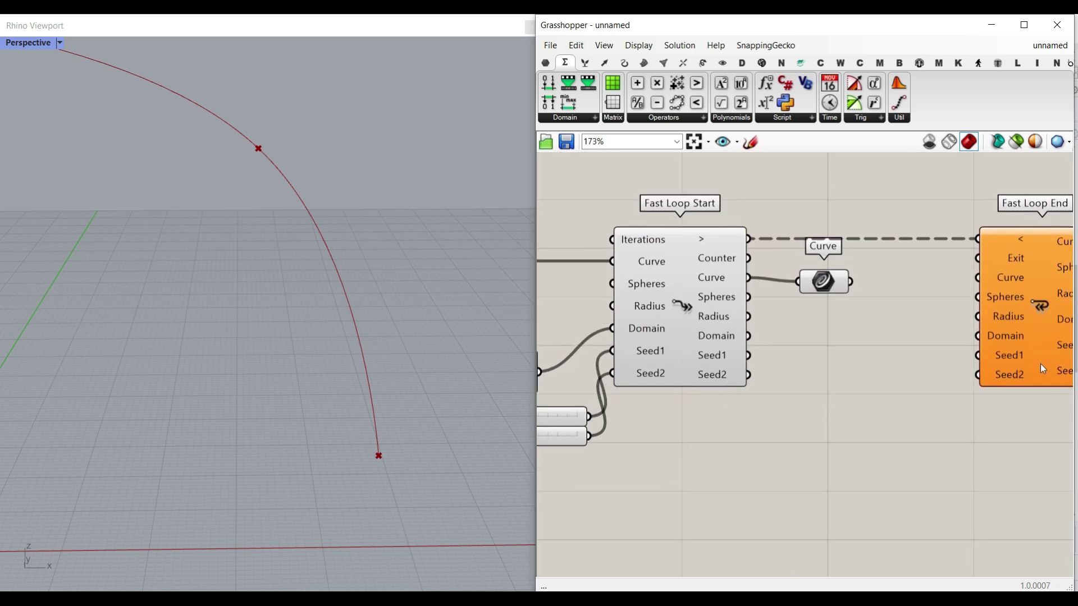
drag(750, 355, 969, 357)
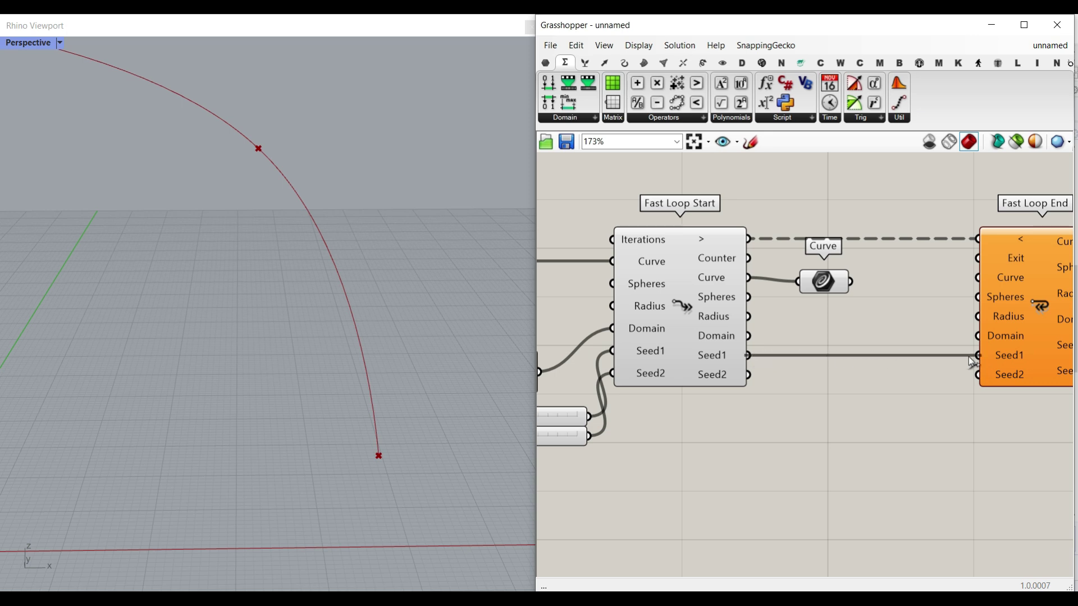
drag(750, 375, 978, 376)
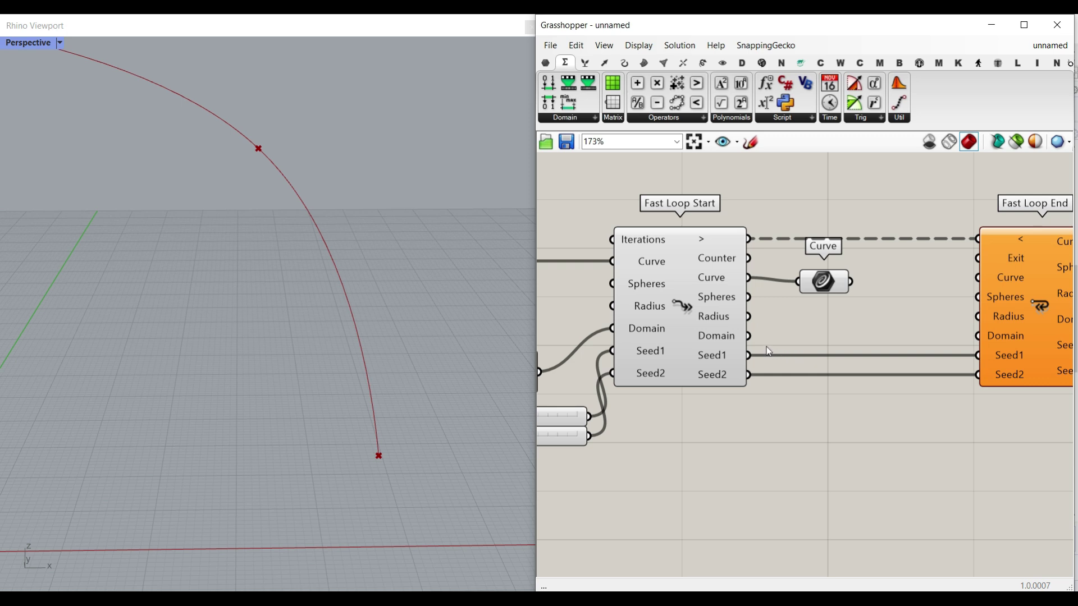
drag(748, 336, 994, 339)
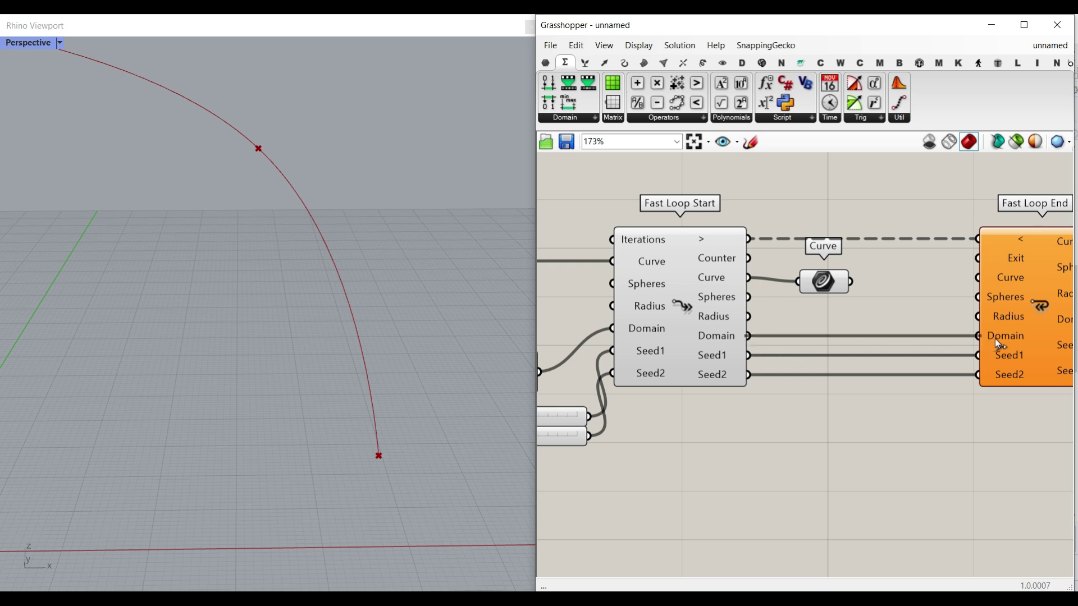
- Move Fast Loop End farther from Fast Loop Start and place the Curve parameter below the seed wires
right_drag(820, 357, 754, 354)
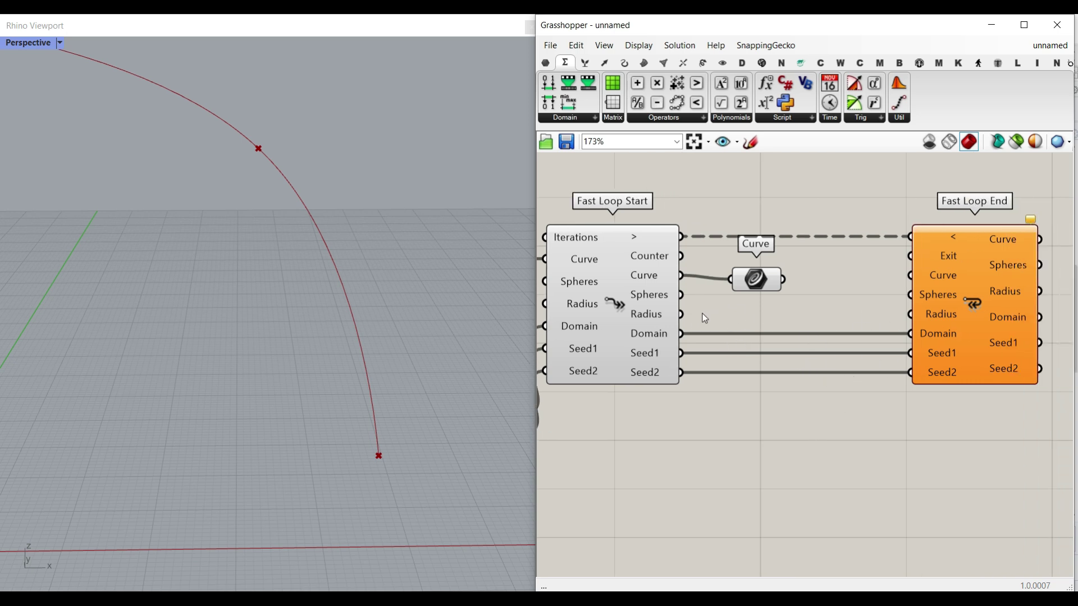
scroll(795, 402, down, 2)
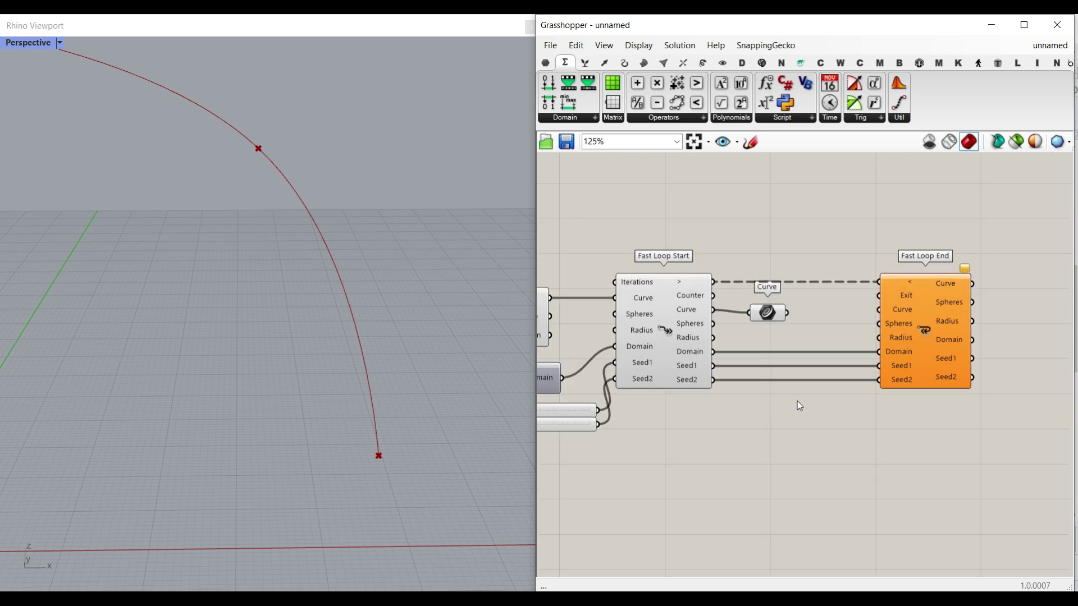
drag(919, 373, 1018, 372)
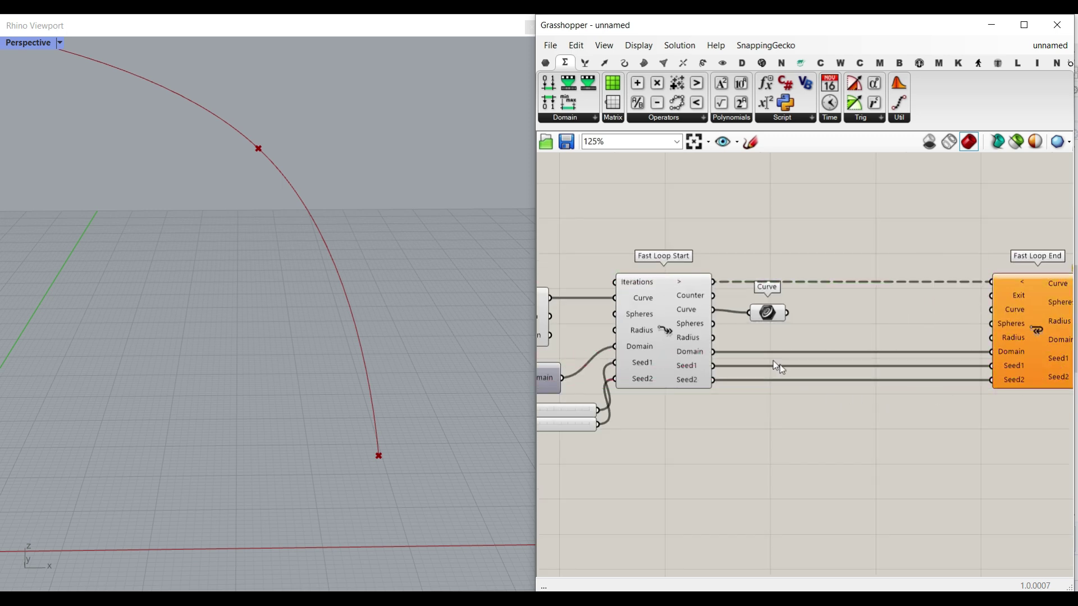
drag(767, 312, 799, 412)
scroll(806, 433, up, 3)
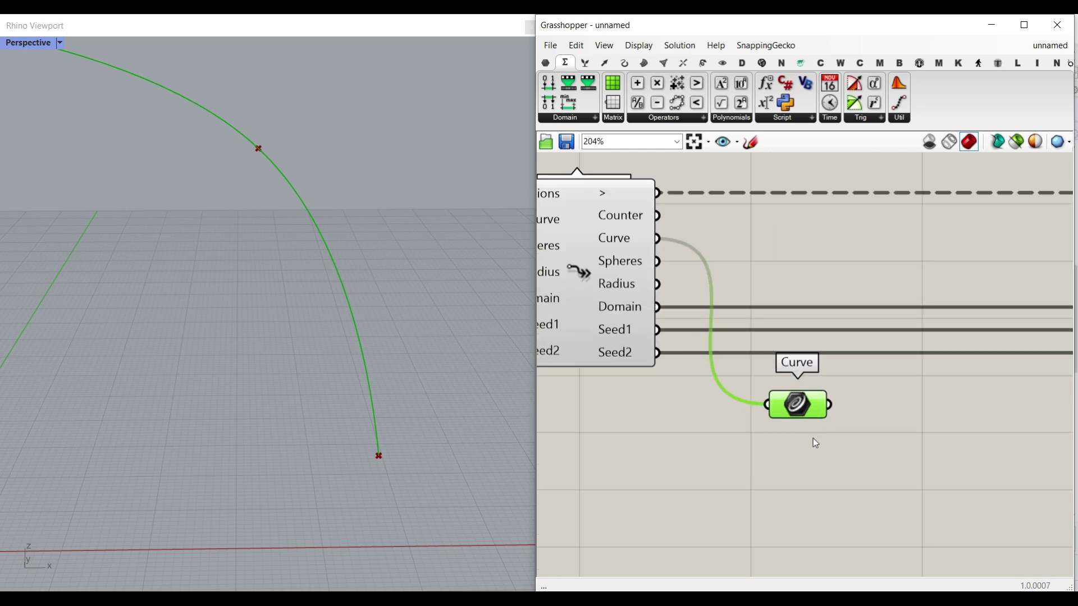
click(817, 443)
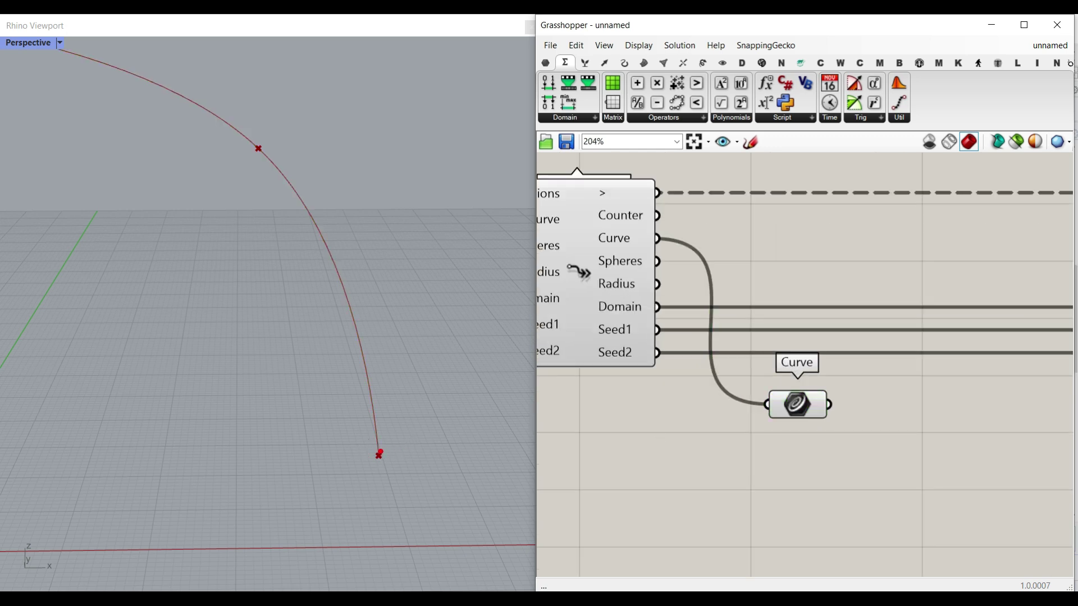
mouse_move(380, 453)
mouse_down()
mouse_move(387, 395)
mouse_move(415, 417)
mouse_up()
click(418, 422)
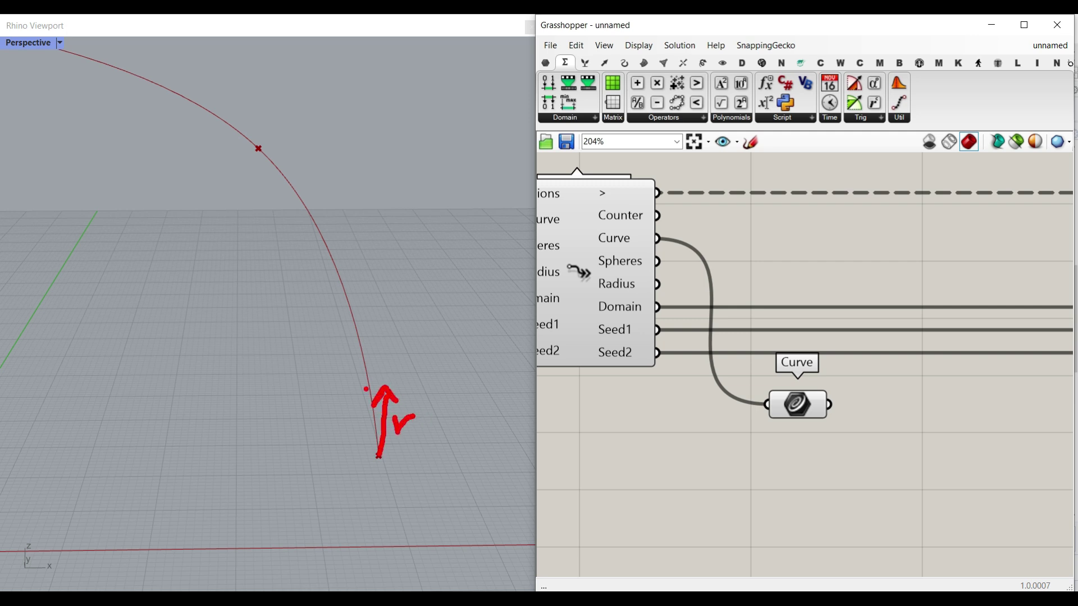
key(Escape)
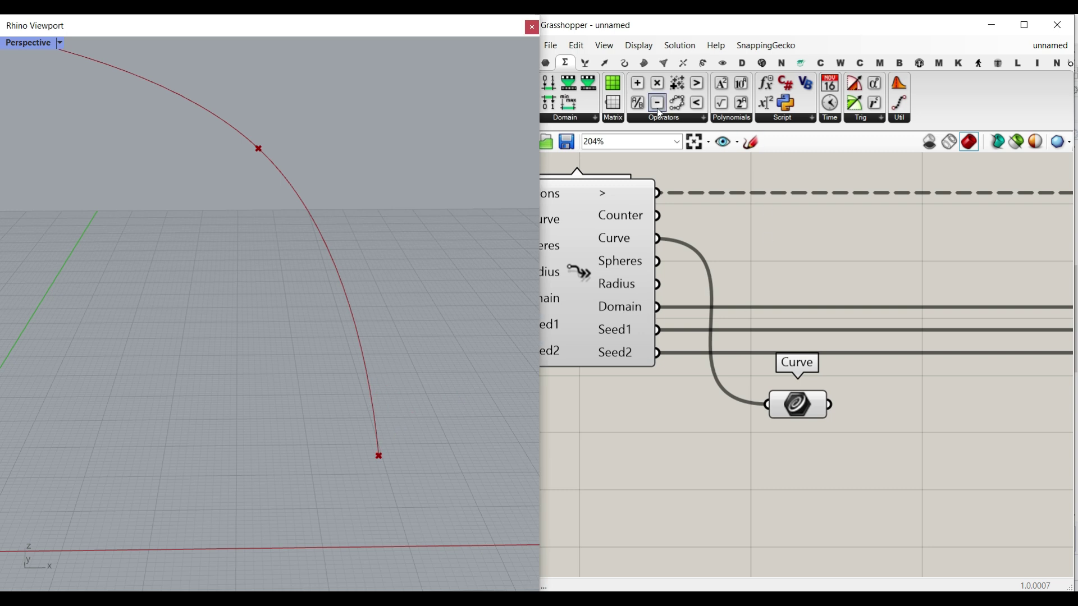
- Add a Random component below the Curve parameter and connect the Domain output of Fast Loop Start to its Range input
click(584, 62)
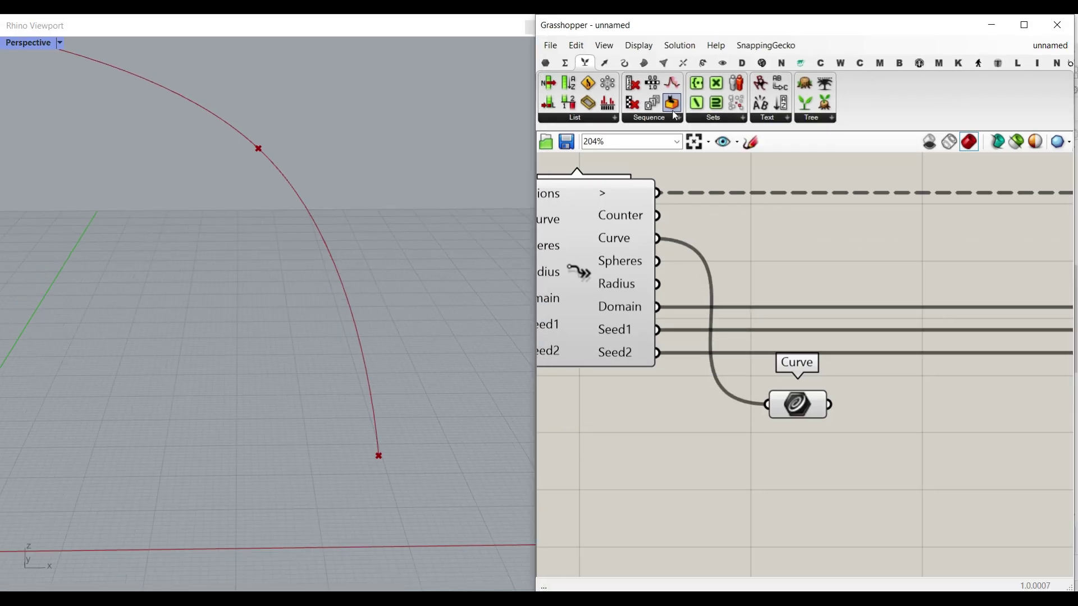
drag(676, 115, 859, 513)
scroll(795, 400, up, 3)
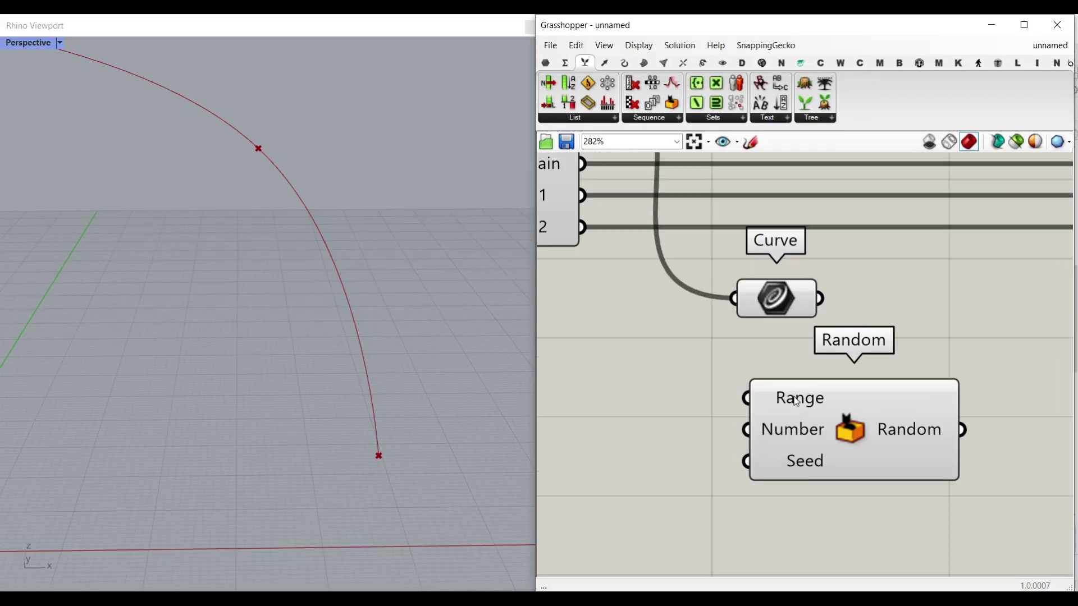
scroll(803, 404, down, 3)
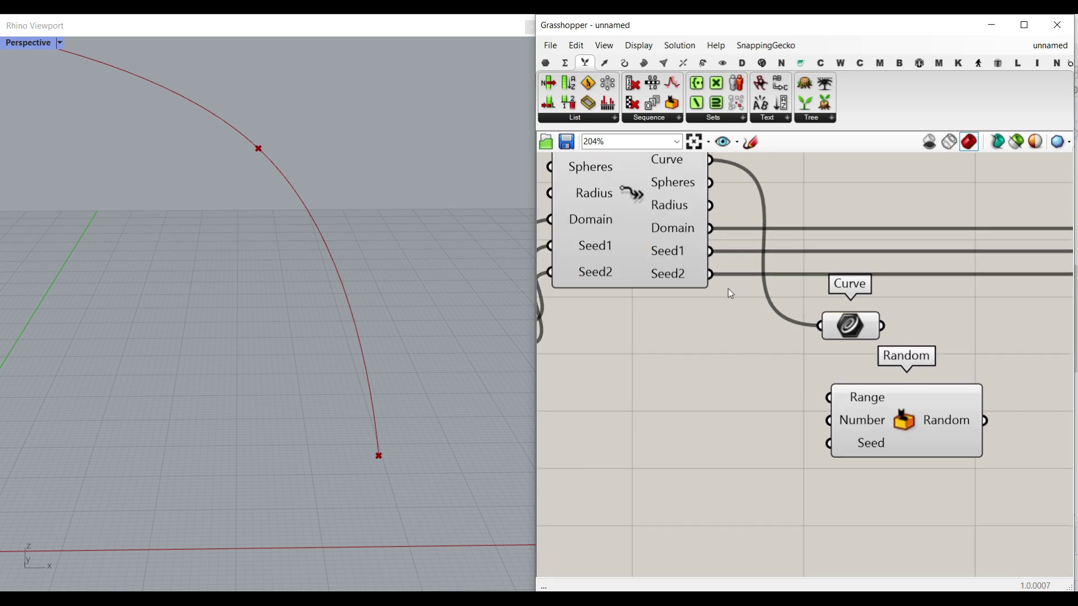
drag(710, 228, 829, 397)
scroll(803, 412, down, 4)
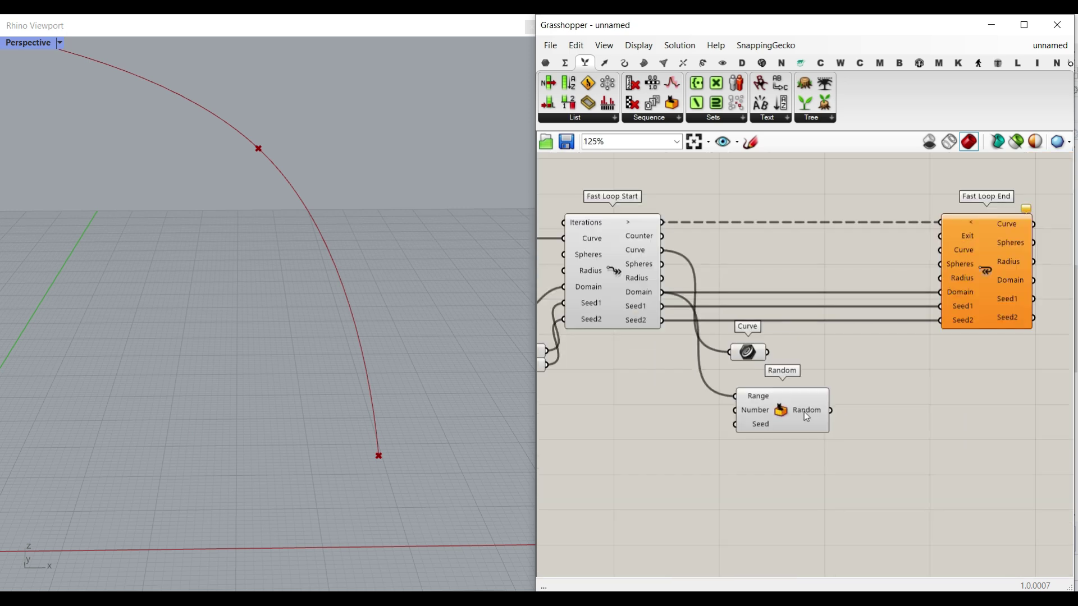
- Move the Curve parameter and the Random component together farther from Fast Loop Start
click(825, 410)
scroll(811, 405, up, 3)
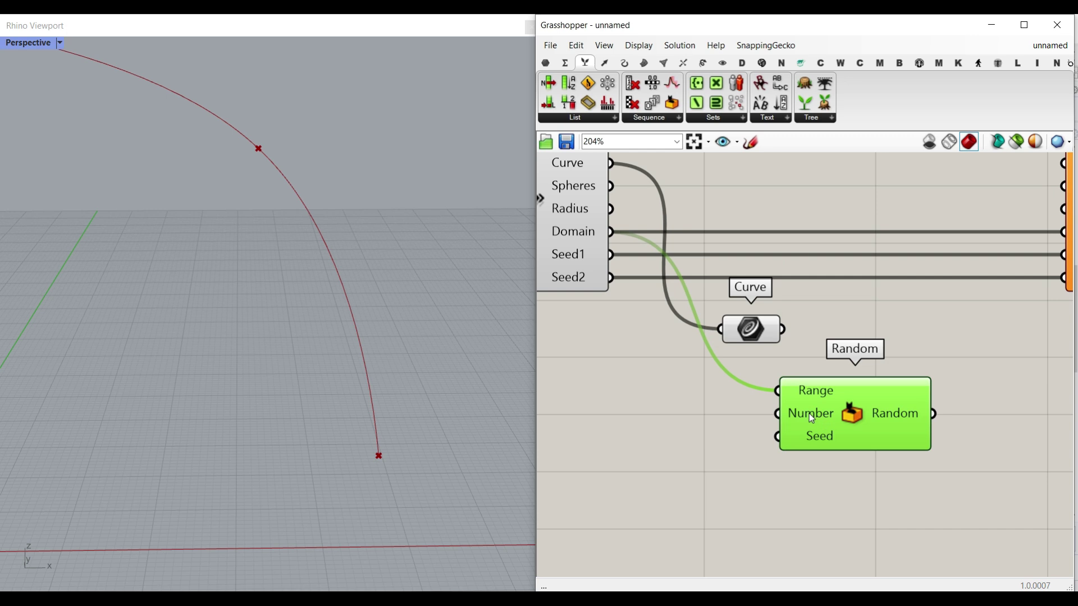
right_click(804, 415)
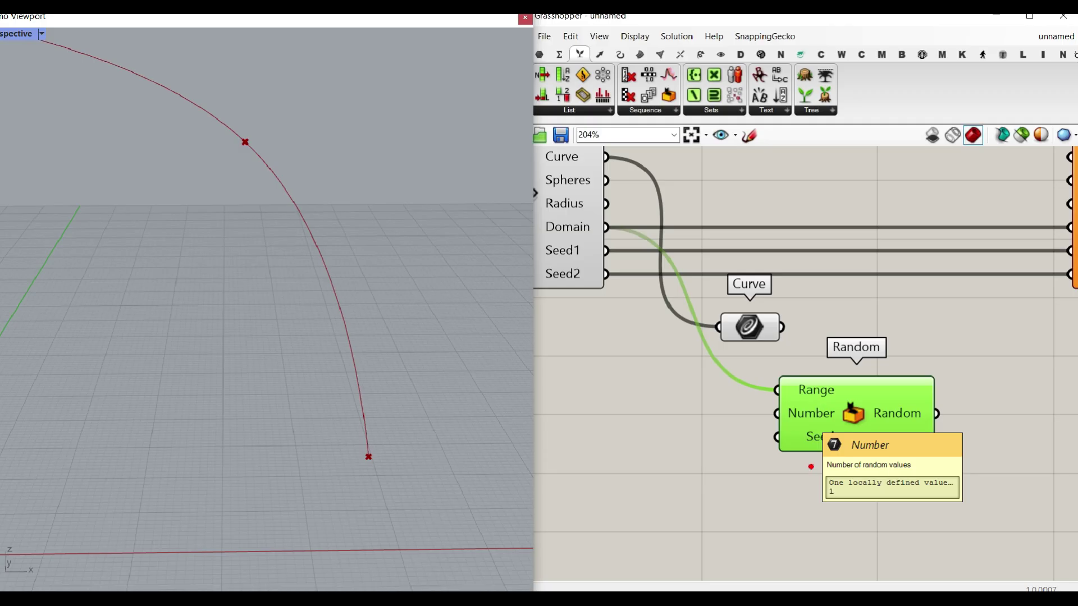
scroll(808, 447, down, 1)
drag(702, 247, 836, 231)
drag(828, 417, 857, 403)
click(842, 438)
right_drag(842, 439, 905, 441)
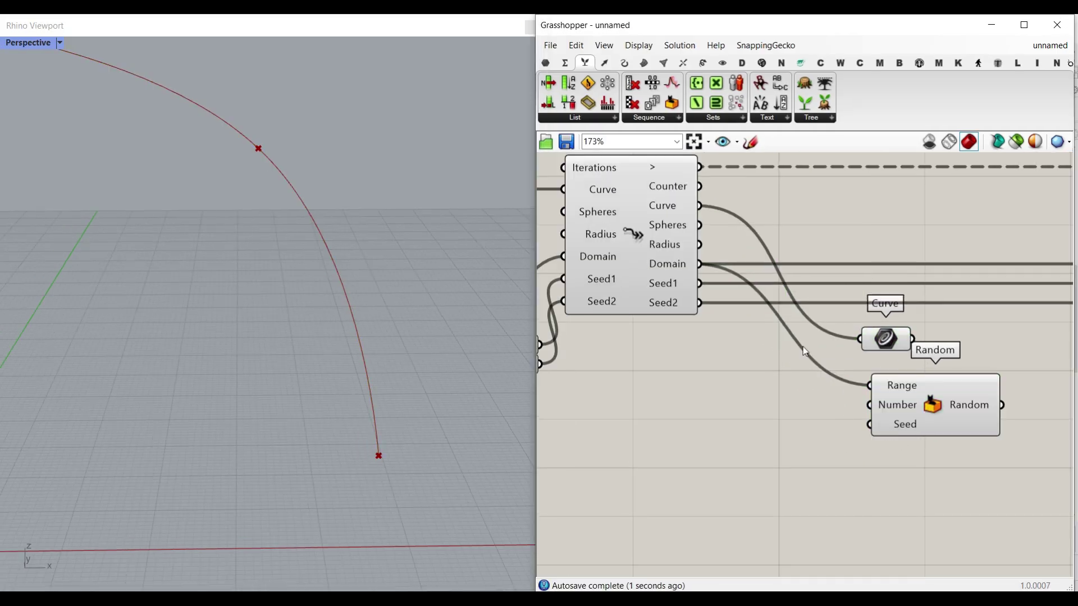
- Add an Addition component that sums the Seed1 and Seed2 outputs of Fast Loop Start and feeds its Result into Random's Seed
click(565, 62)
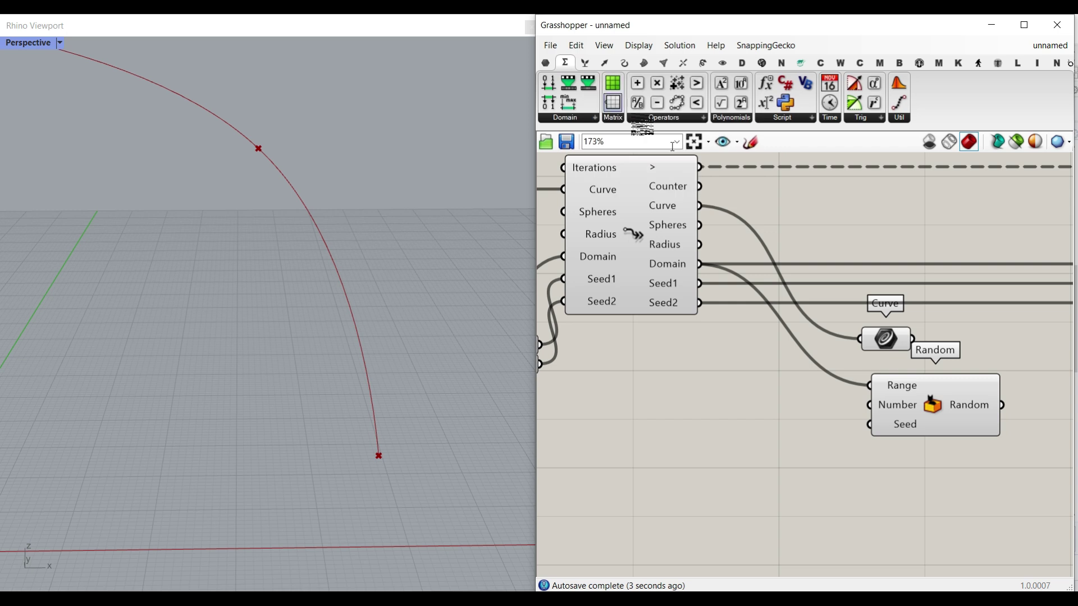
drag(637, 83, 797, 406)
drag(699, 283, 755, 398)
drag(699, 303, 755, 418)
drag(843, 408, 869, 425)
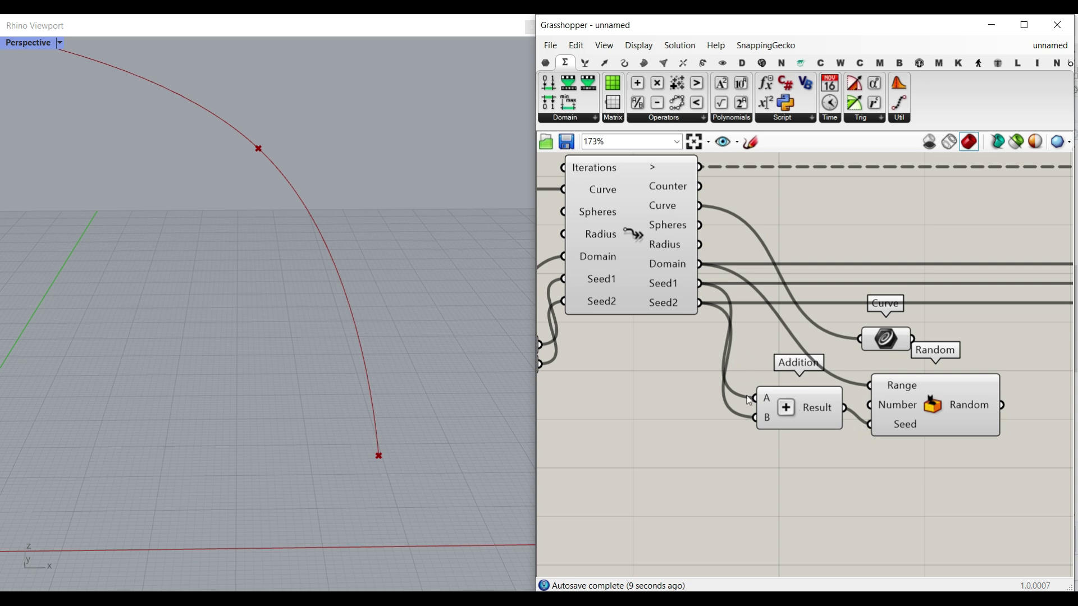
- Connect Addition's Result to the Seed1 input of Fast Loop End and line Addition up with the seed outputs
right_drag(911, 423, 853, 427)
drag(892, 423, 945, 405)
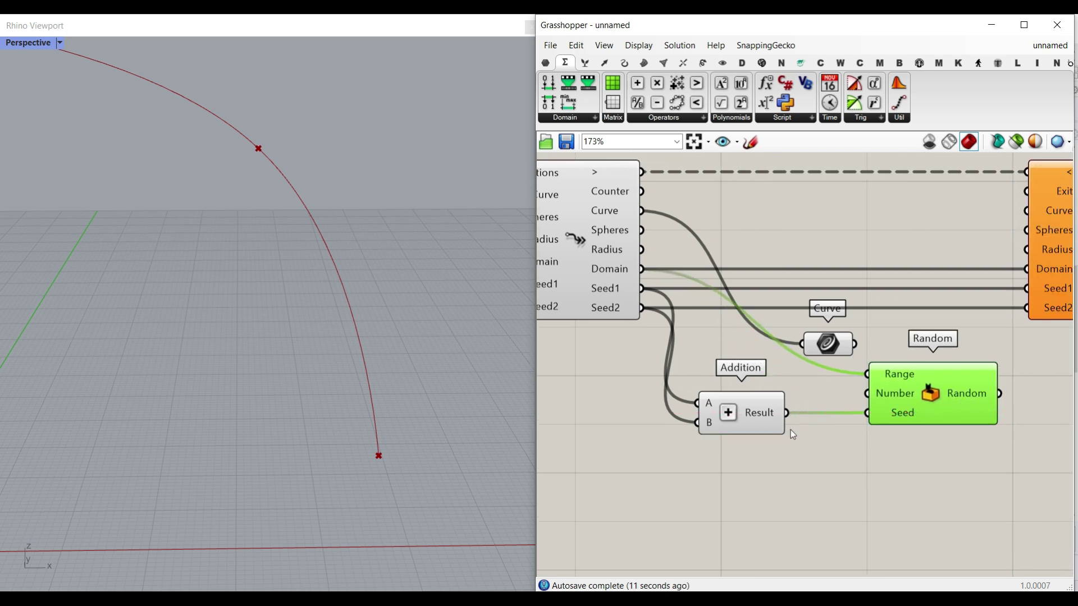
drag(787, 413, 1028, 296)
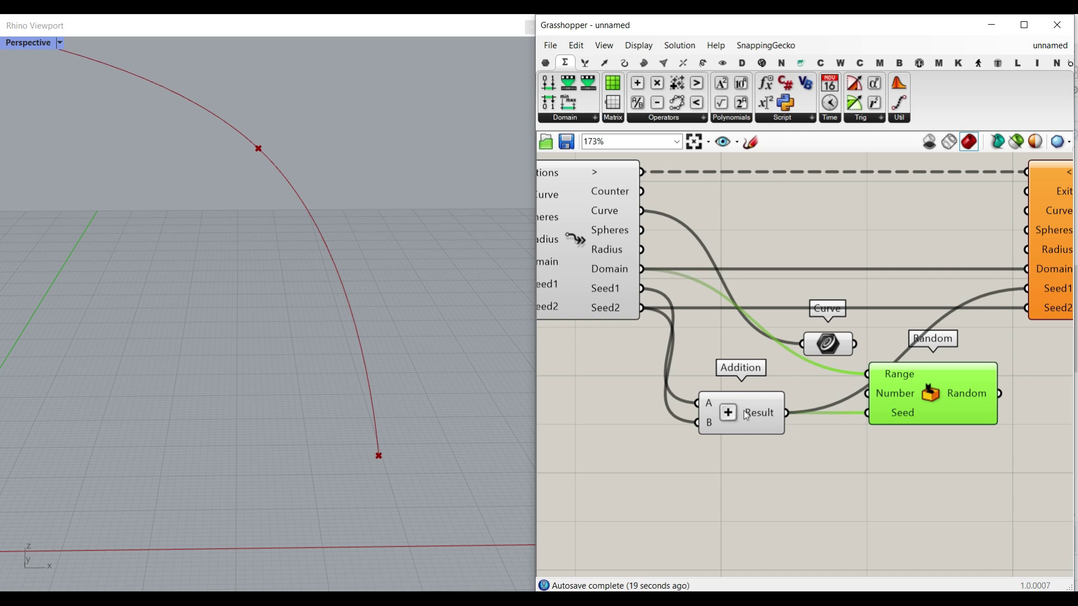
drag(757, 418, 826, 298)
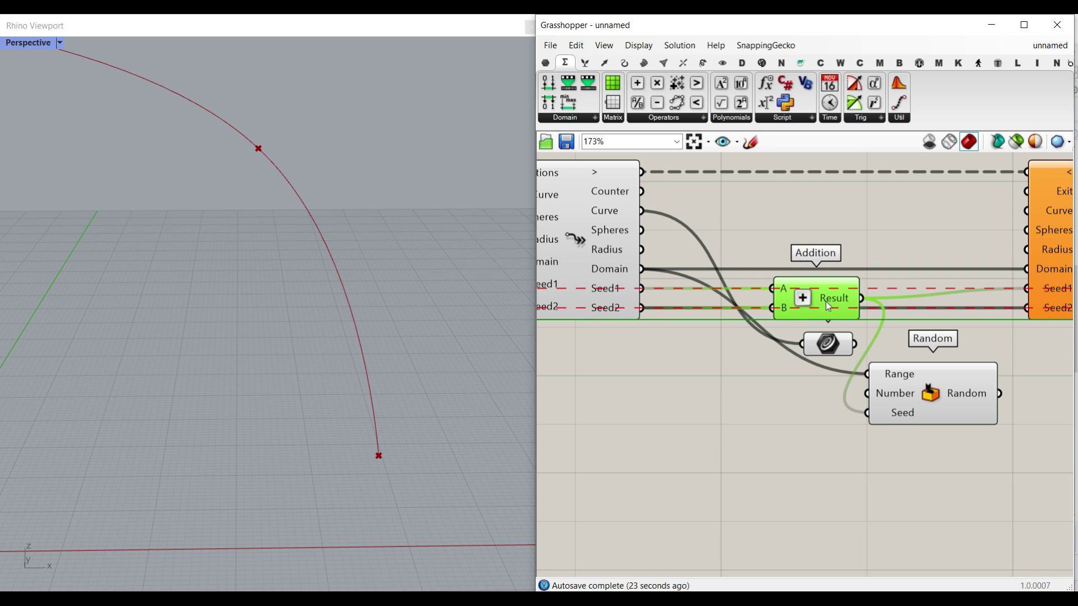
- Rearrange Random and the Curve parameter below Addition, with Curve beyond Random, and move Fast Loop End farther away for more space
drag(821, 339, 775, 400)
right_drag(902, 405, 799, 361)
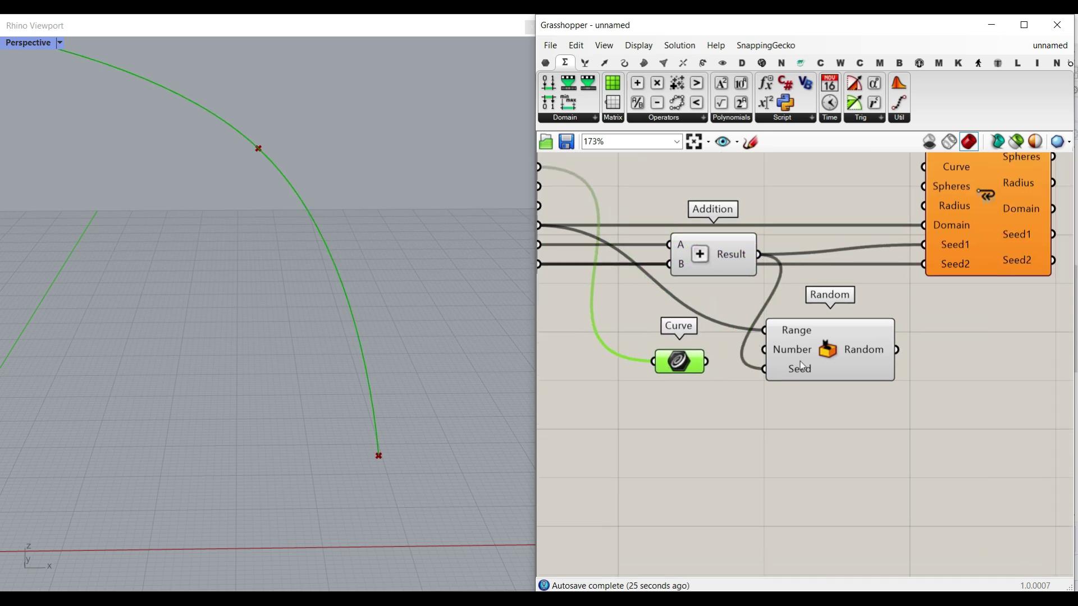
drag(801, 360, 807, 380)
right_drag(741, 335, 784, 341)
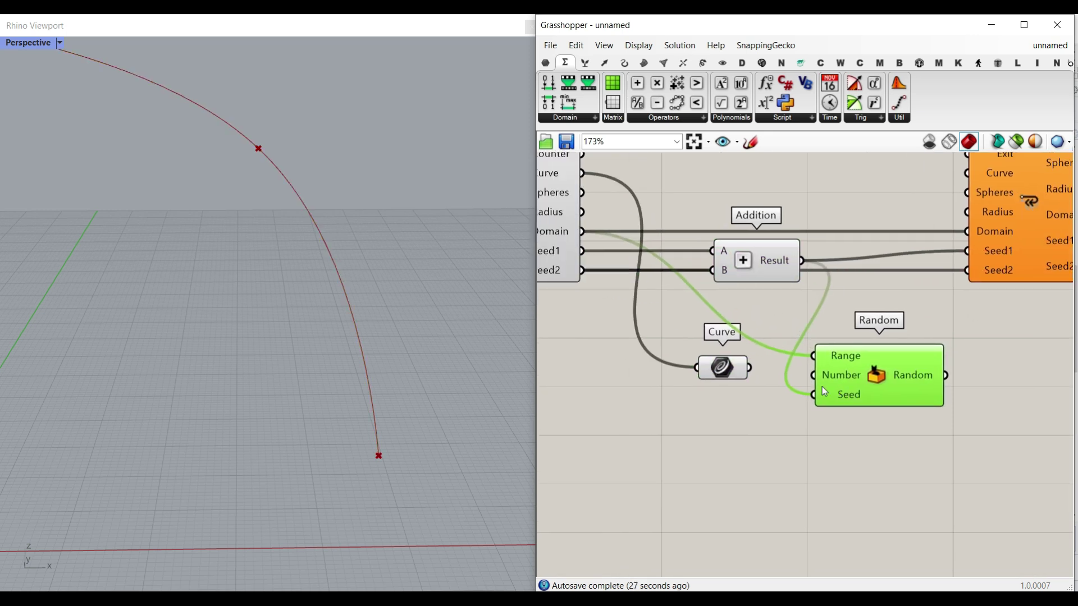
drag(732, 375, 982, 312)
right_drag(991, 327, 720, 351)
scroll(721, 351, down, 3)
drag(745, 280, 921, 281)
scroll(630, 384, up, 5)
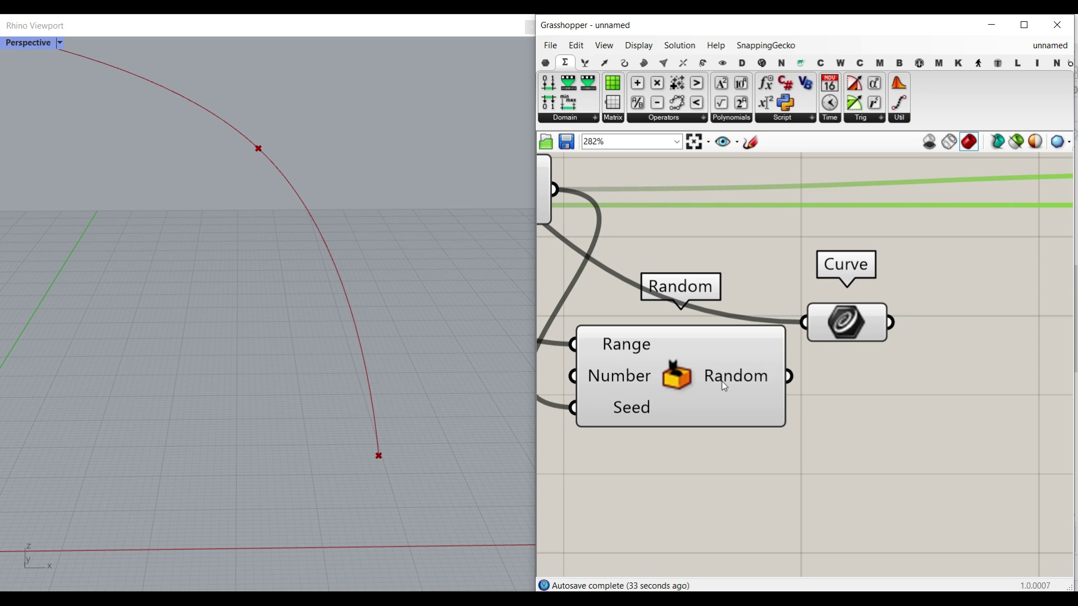
mouse_move(730, 382)
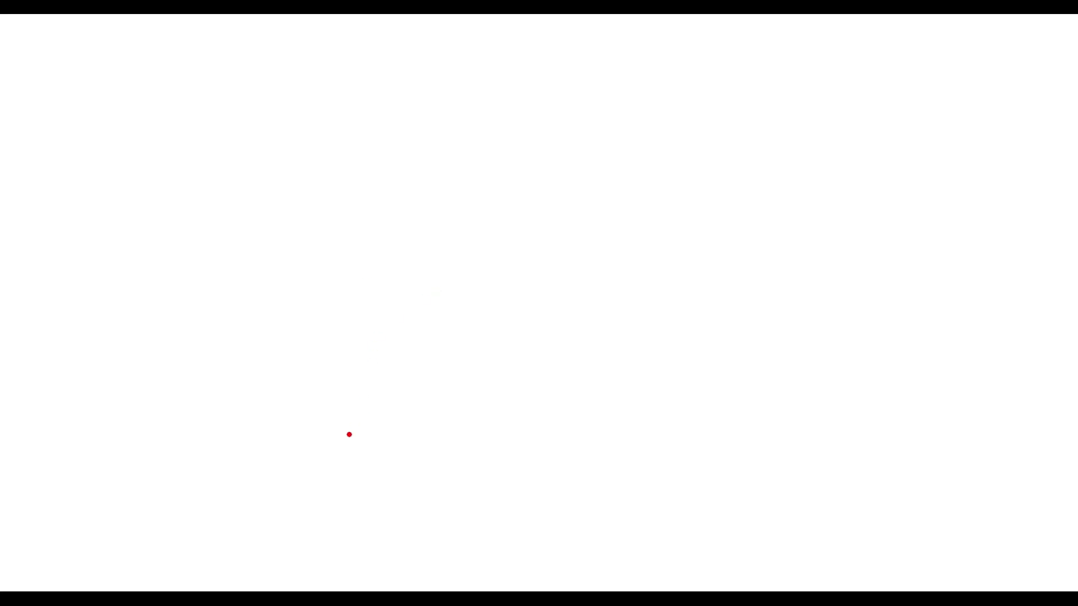
mouse_move(346, 448)
mouse_down()
mouse_move(484, 298)
mouse_move(787, 188)
mouse_up()
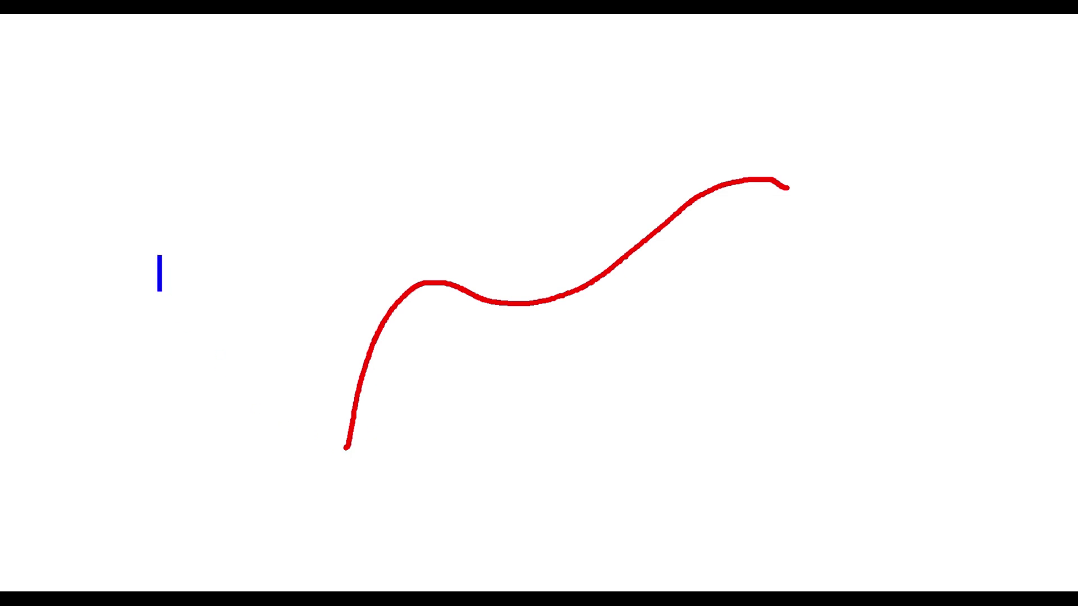
text(r=2.2)
key(Escape)
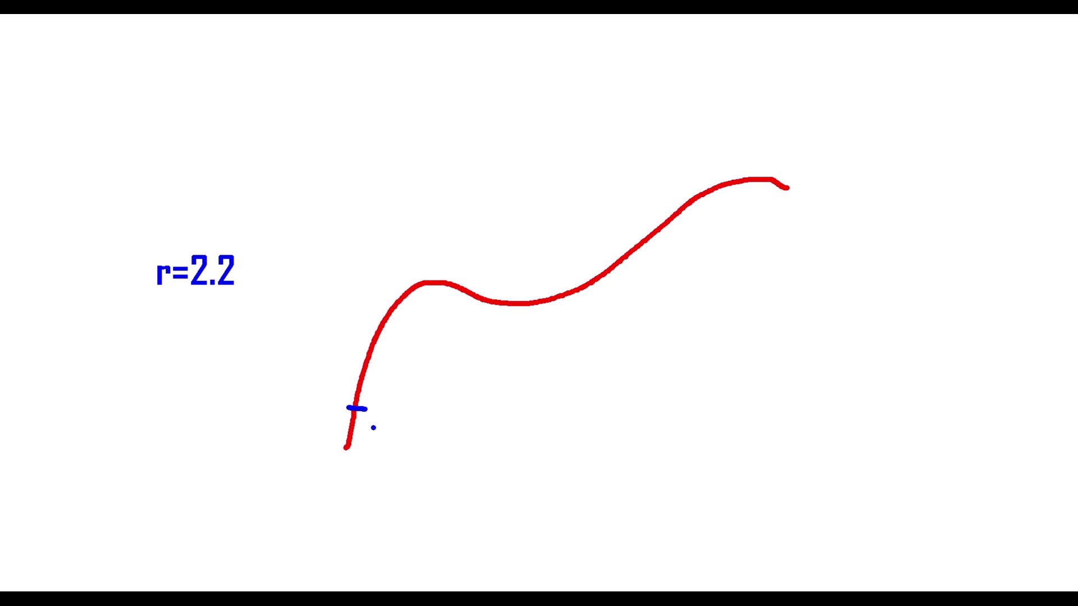
mouse_move(374, 449)
mouse_down()
mouse_move(312, 400)
mouse_move(381, 369)
mouse_move(363, 449)
mouse_up()
drag(404, 421, 404, 456)
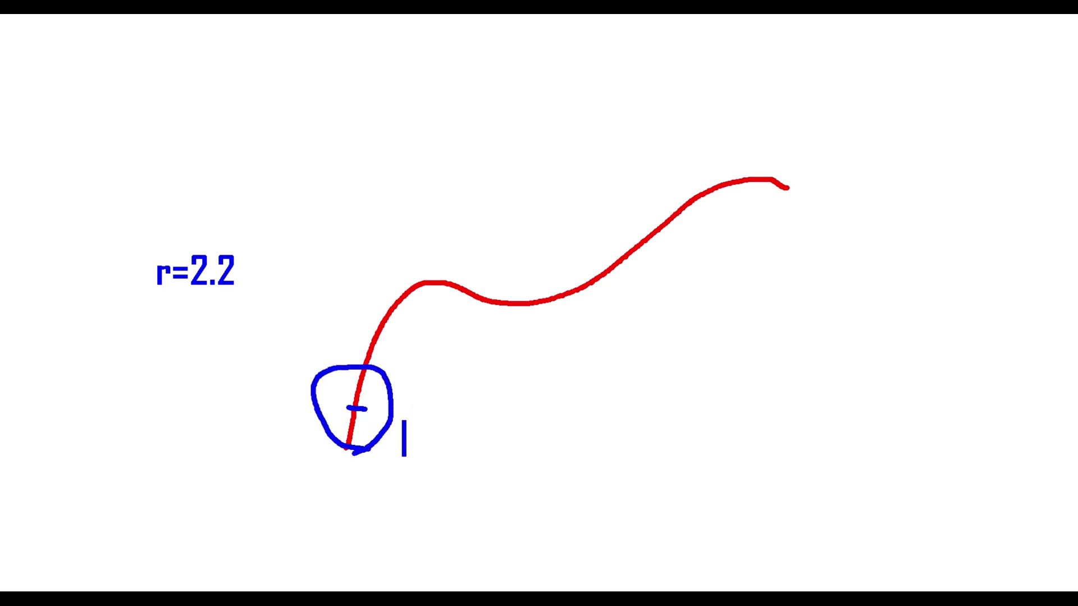
text(2.2)
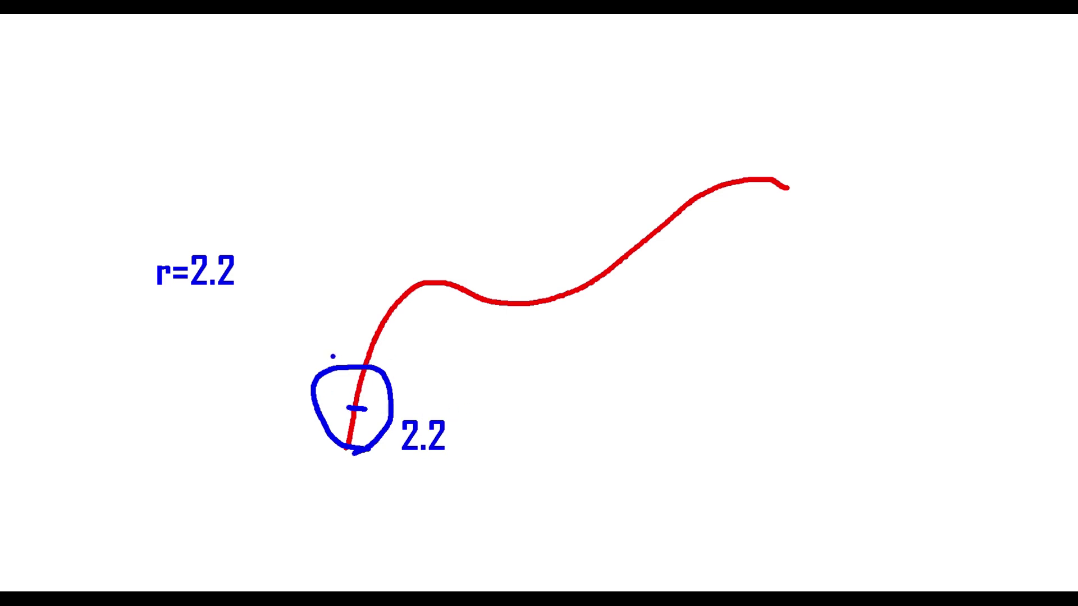
drag(348, 361, 410, 378)
text(2)
key(BackSpace)
text(3)
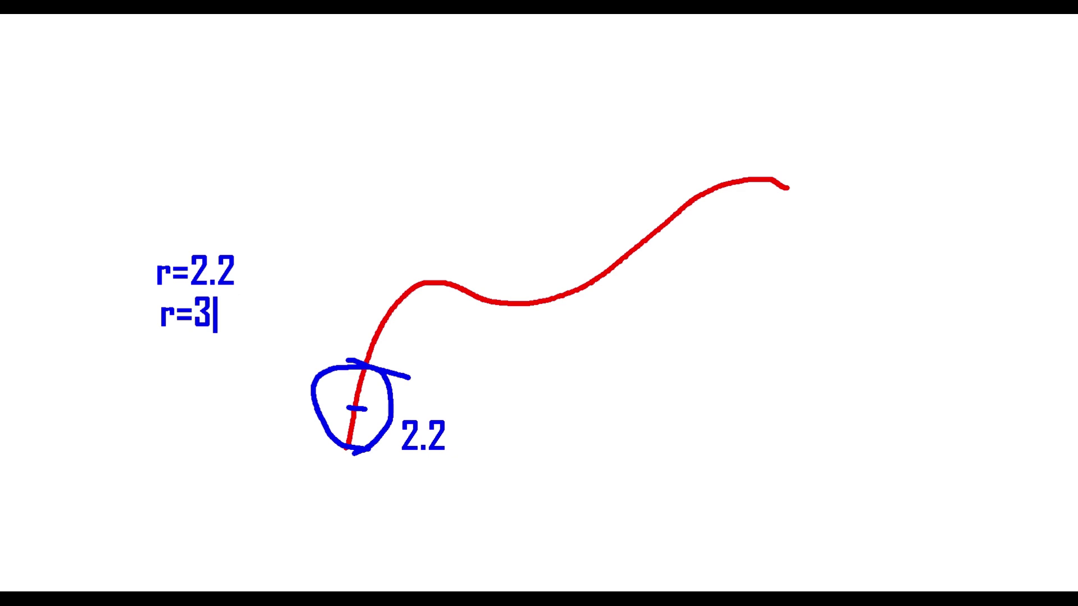
text(.5)
drag(341, 353, 313, 339)
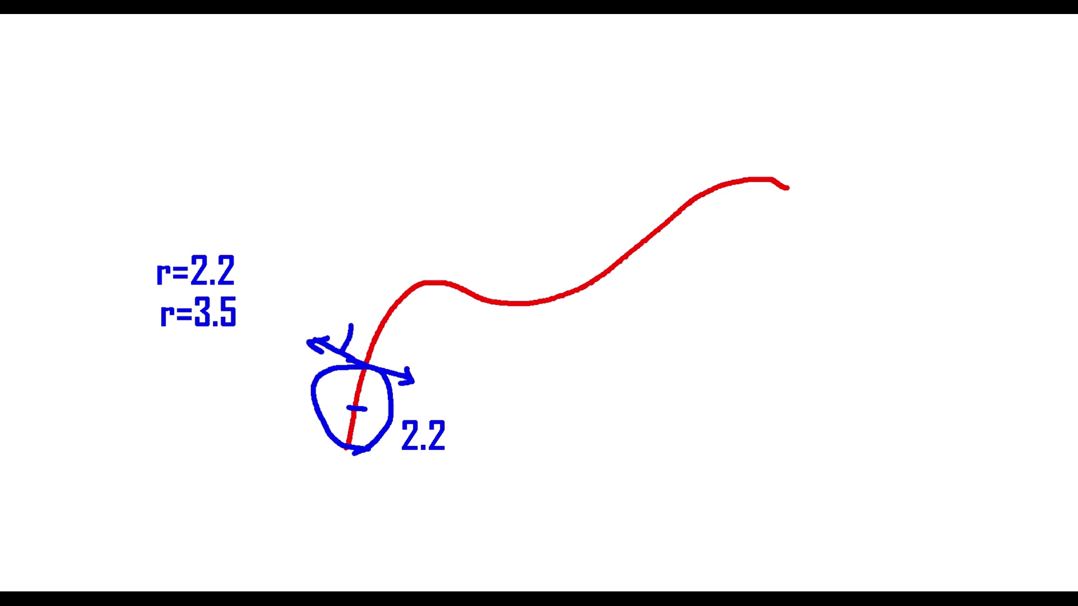
mouse_move(360, 360)
mouse_down()
mouse_move(446, 272)
mouse_move(370, 351)
mouse_up()
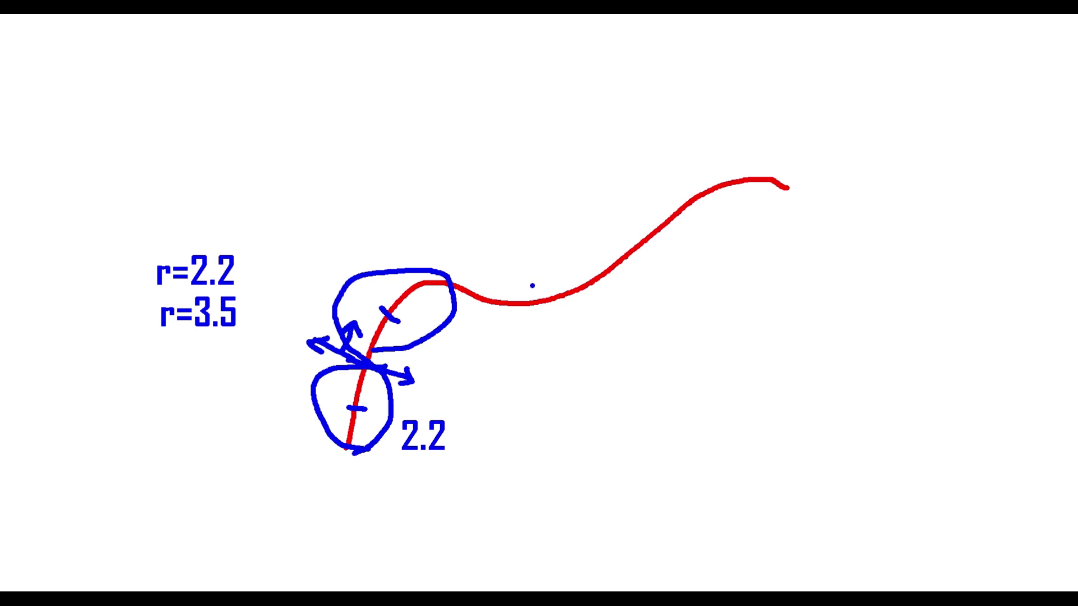
key(Escape)
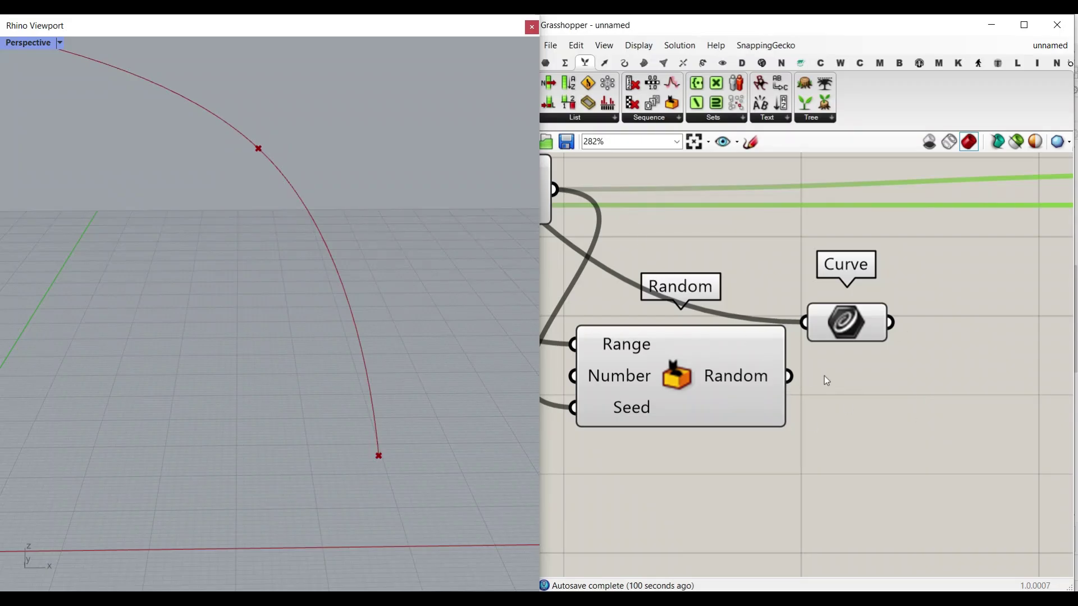
- Add the surface primitive Sphere component below the Curve parameter, beyond Random
click(663, 62)
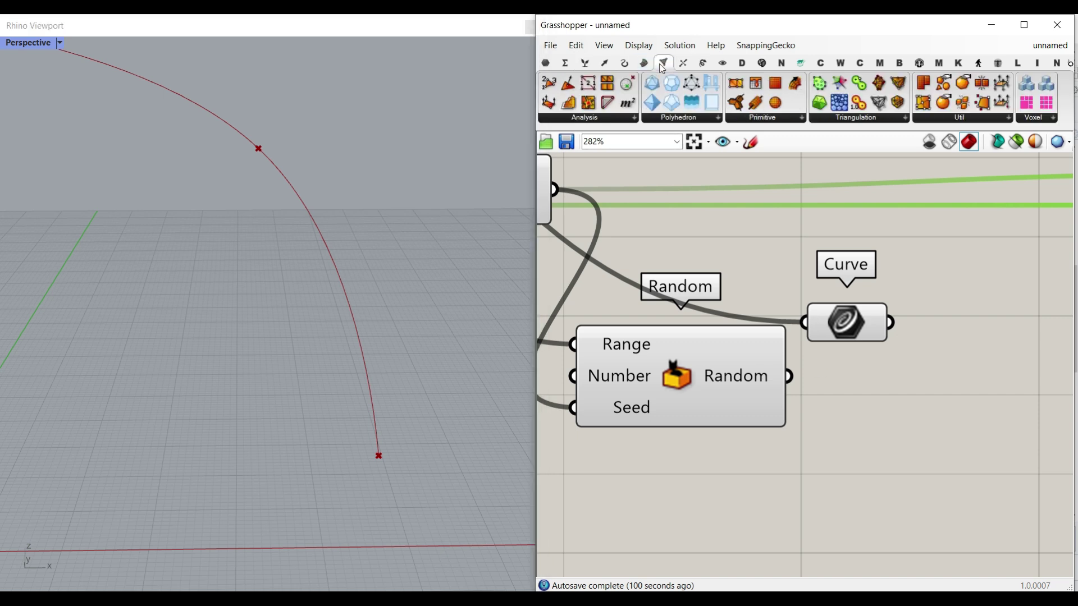
click(789, 119)
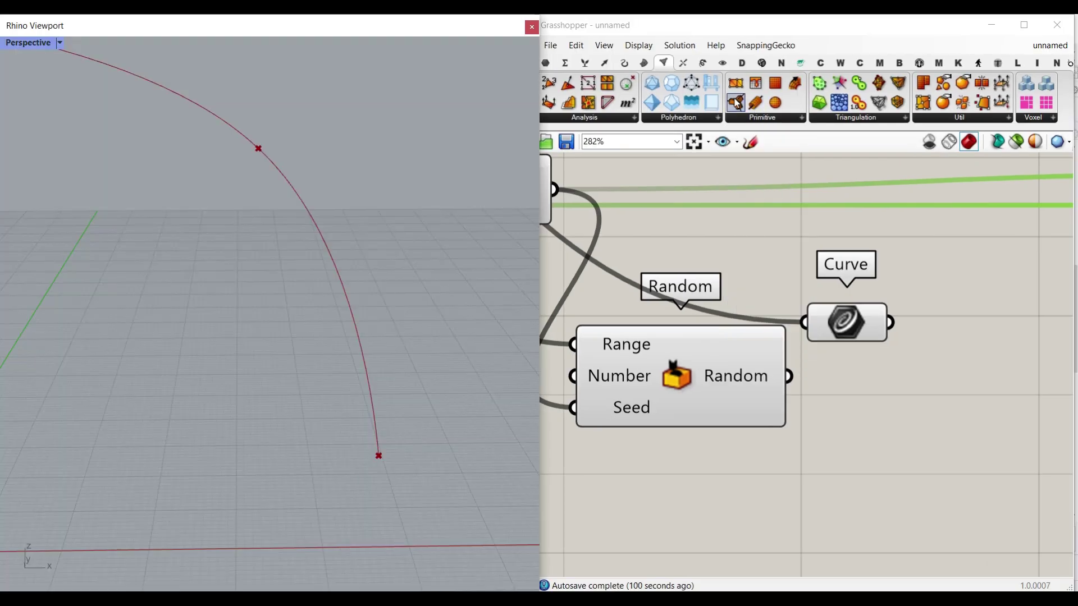
click(647, 63)
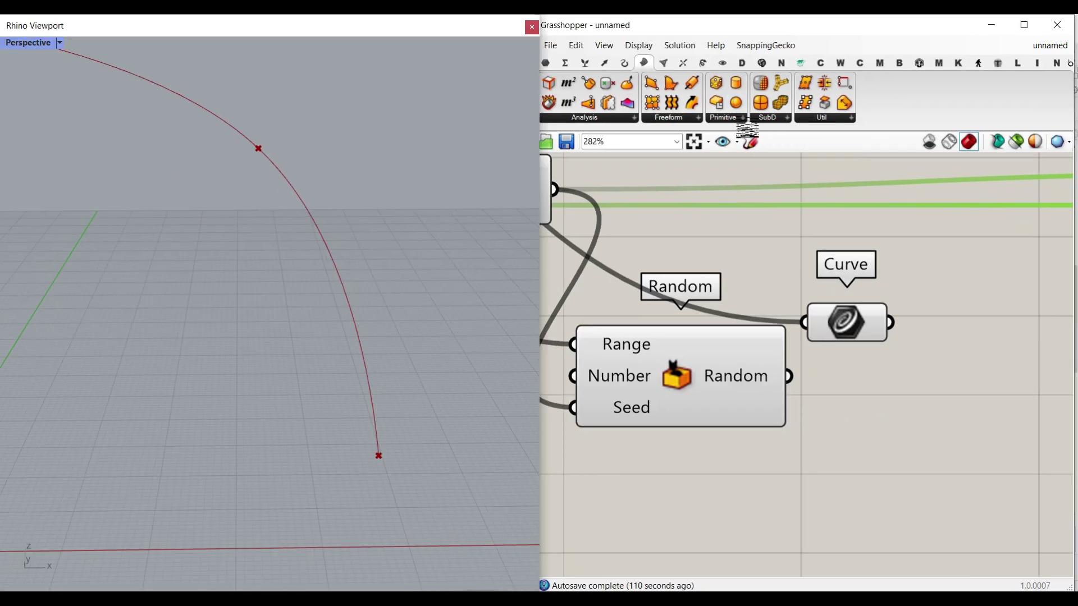
drag(733, 104, 911, 445)
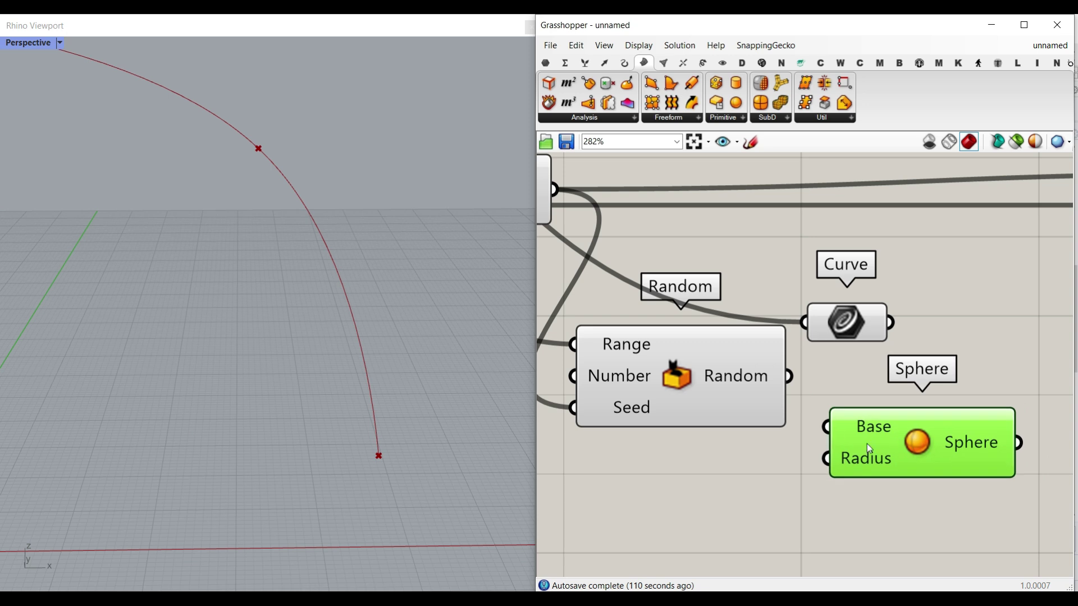
click(663, 63)
click(748, 118)
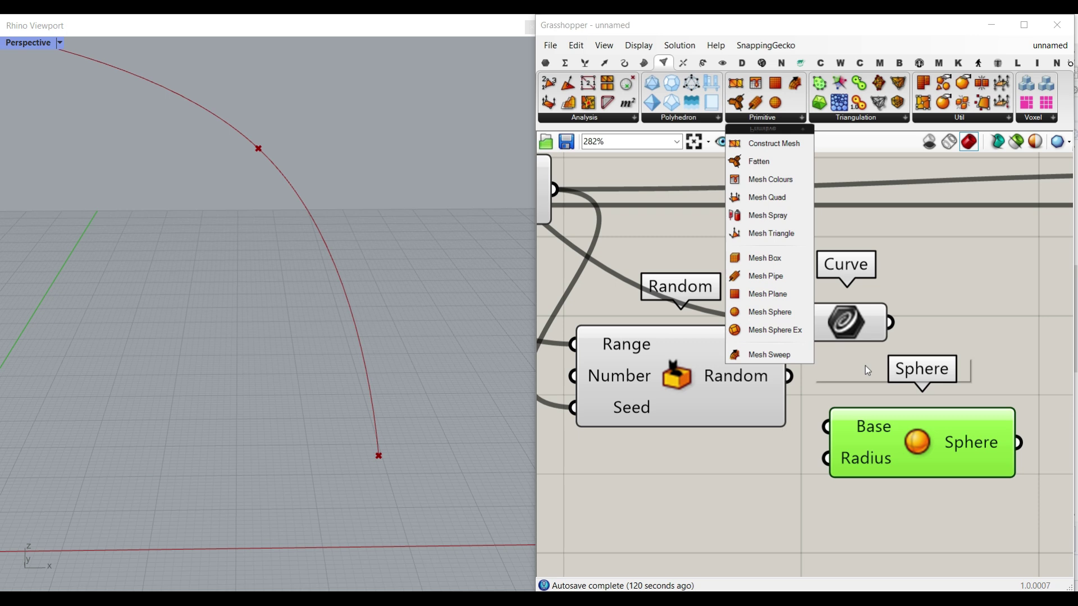
click(954, 369)
- Shift the Curve parameter back above Random and move Sphere farther away to make room between them
scroll(928, 408, down, 3)
right_drag(927, 408, 748, 362)
drag(702, 314, 648, 278)
drag(750, 390, 804, 373)
scroll(720, 363, up, 2)
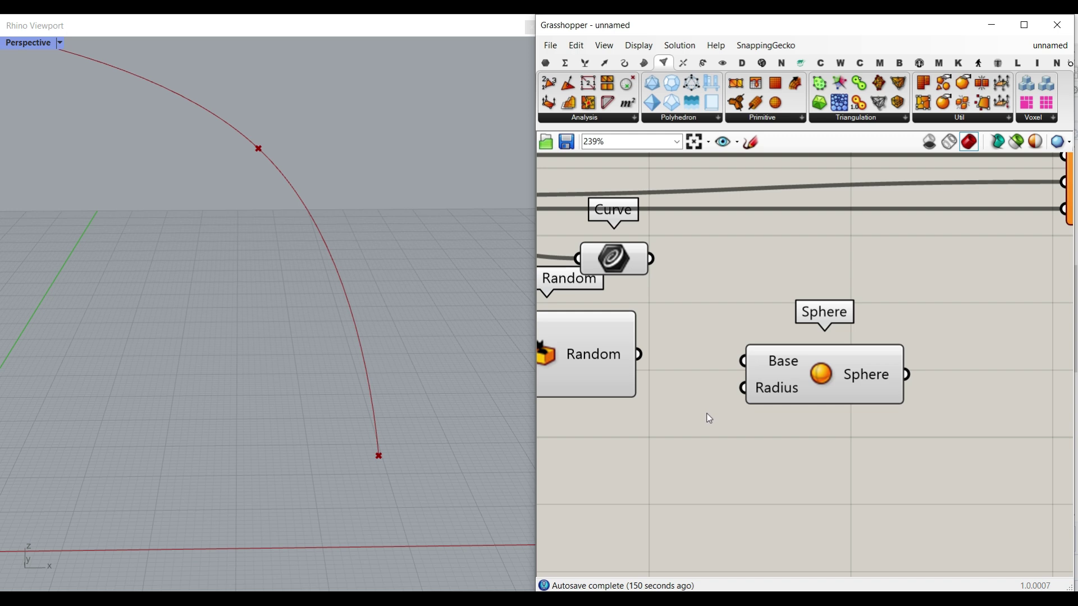
drag(836, 389, 894, 395)
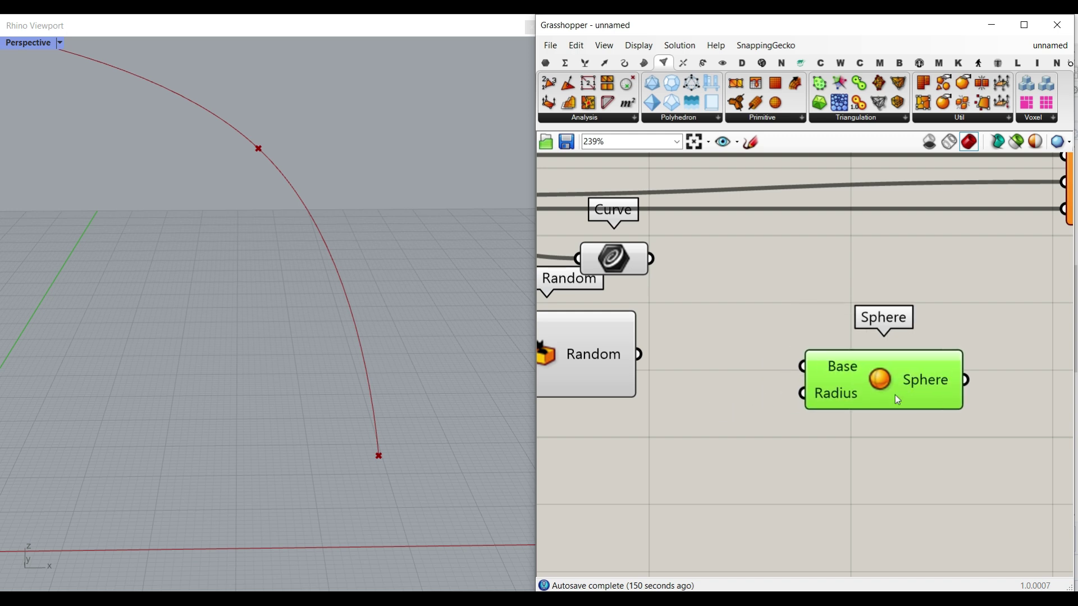
- Add an Evaluate Length component between Random and Sphere and connect the Curve parameter to its Curve input
click(624, 62)
click(597, 118)
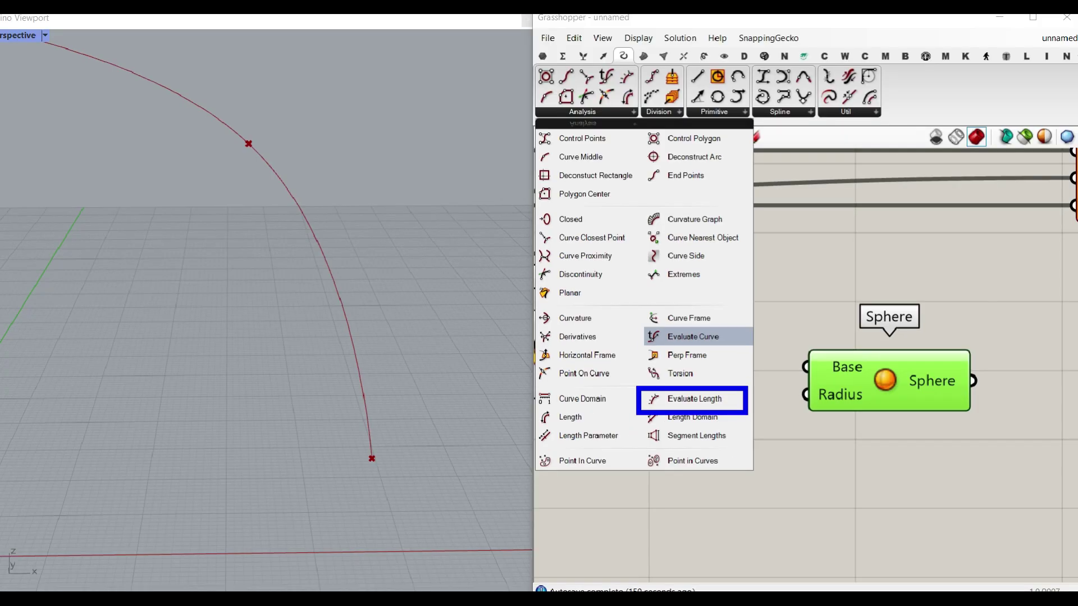
click(730, 465)
click(625, 118)
click(707, 397)
click(768, 462)
right_drag(789, 421, 723, 387)
scroll(811, 338, down, 2)
drag(812, 343, 919, 344)
scroll(673, 268, up, 2)
drag(635, 250, 644, 428)
- Move Fast Loop End farther away and raise Evaluate Length close to the height of the Curve parameter
right_drag(823, 433, 744, 407)
scroll(743, 409, down, 7)
drag(827, 321, 1013, 320)
scroll(696, 362, up, 4)
drag(733, 437, 793, 328)
scroll(793, 325, up, 5)
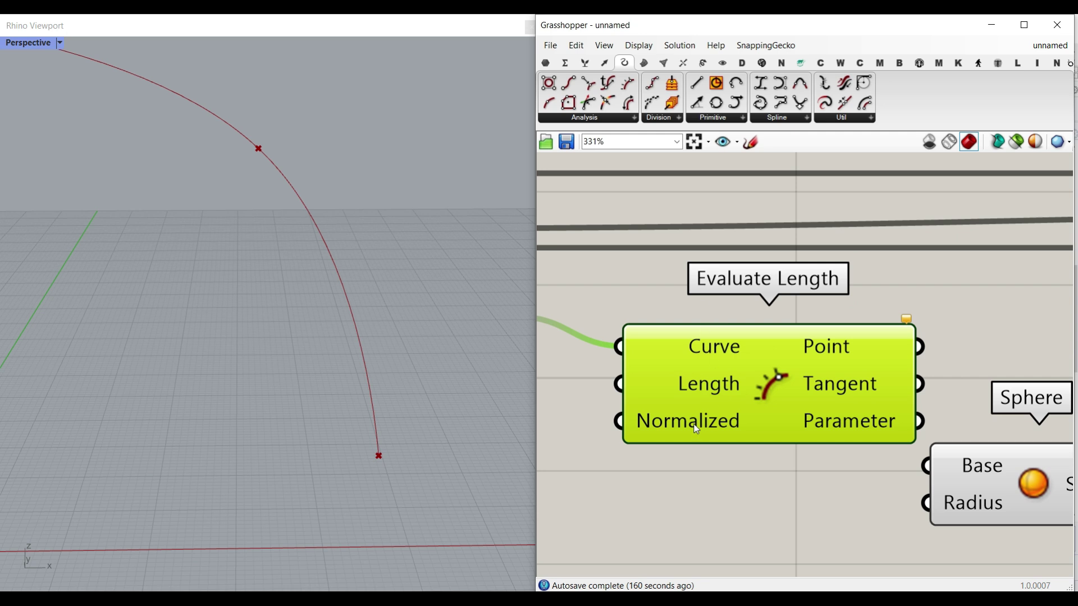
mouse_move(696, 430)
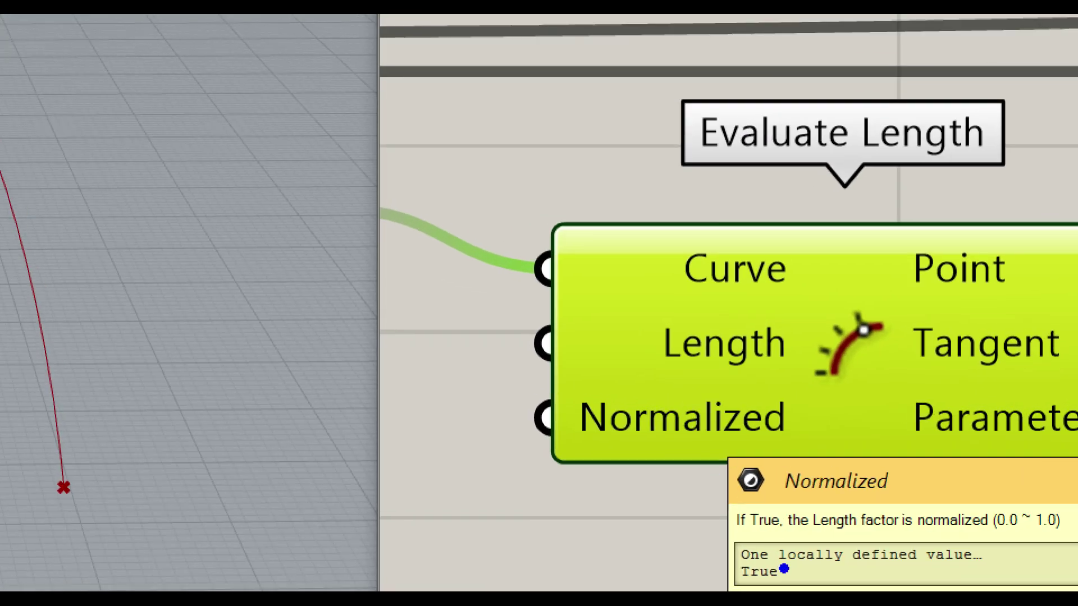
drag(777, 559, 737, 589)
drag(731, 559, 779, 588)
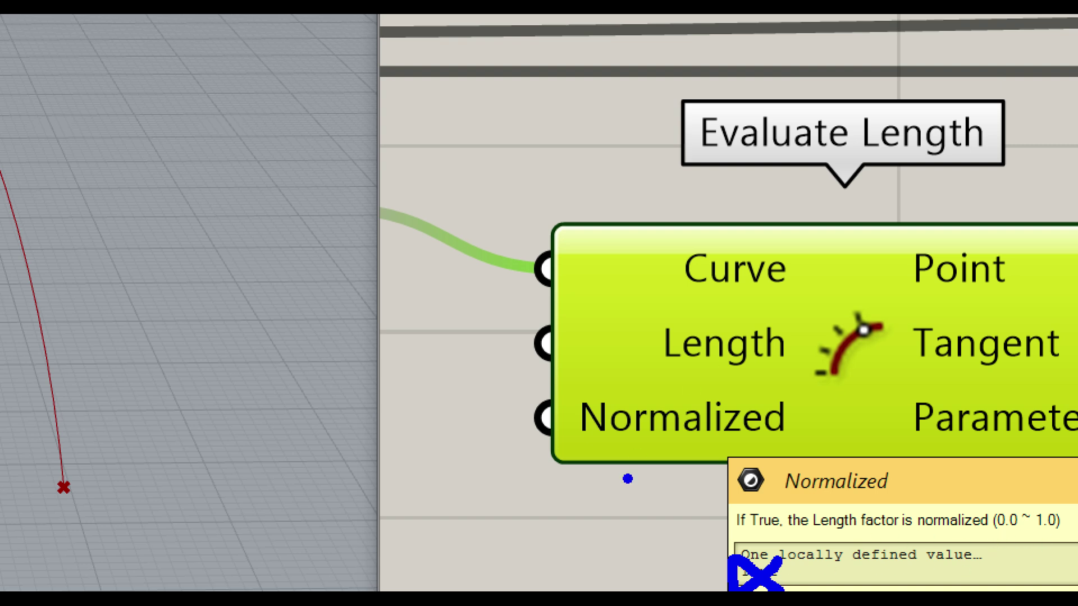
mouse_move(480, 388)
mouse_down()
mouse_move(534, 356)
mouse_move(589, 345)
mouse_up()
mouse_move(575, 324)
mouse_down()
mouse_move(598, 340)
mouse_move(578, 365)
mouse_up()
drag(406, 388, 406, 421)
text(0.5)
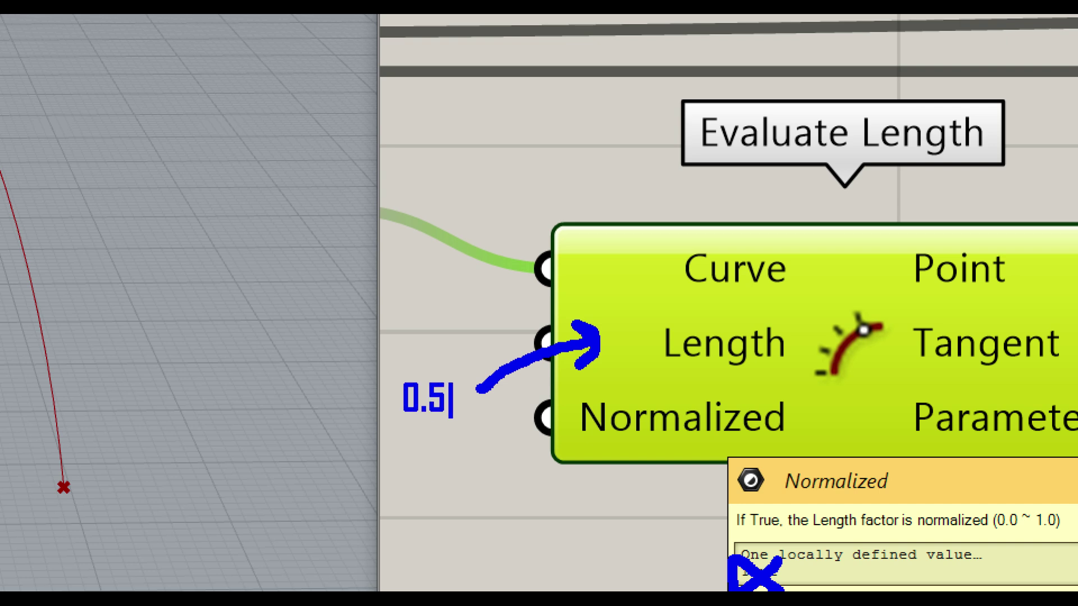
key(Escape)
text(t1)
key(Escape)
text(t)
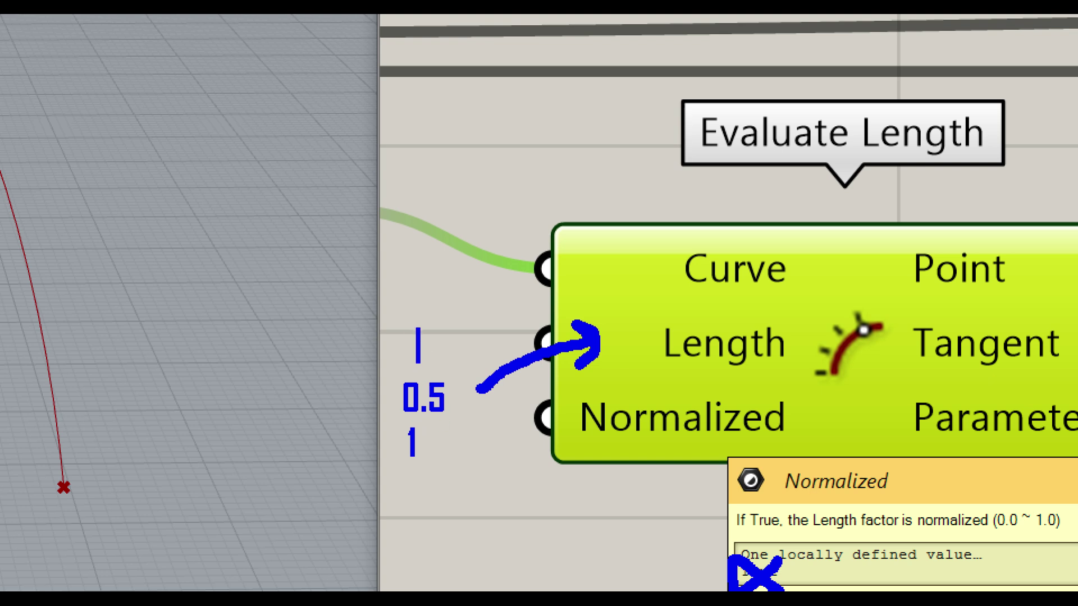
text(0)
key(Escape)
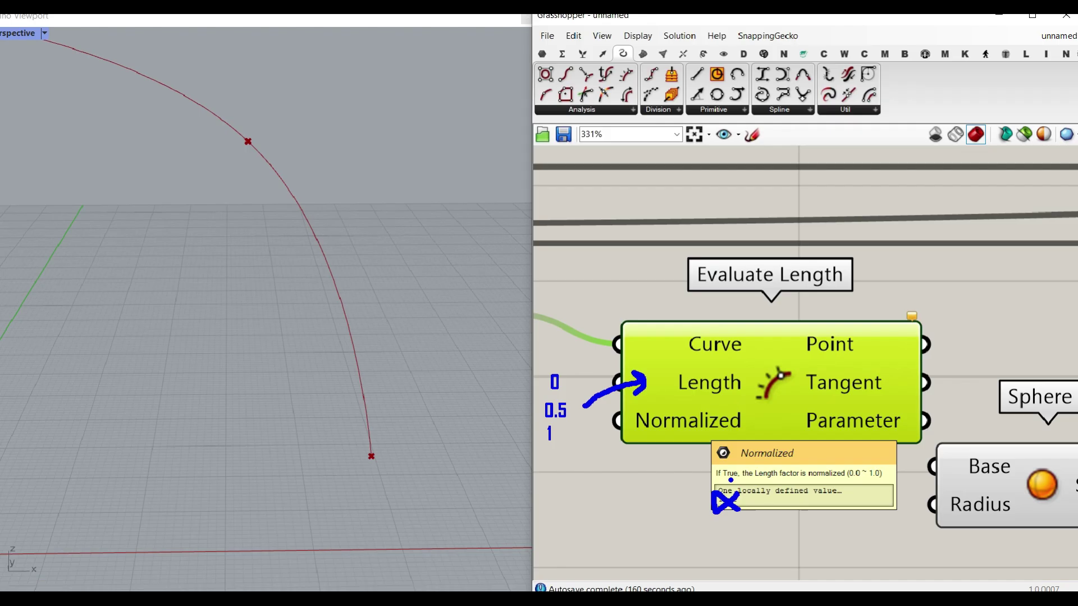
- Invert Evaluate Length's Normalized input and move Sphere a little farther from that component
right_click(695, 410)
right_click(671, 422)
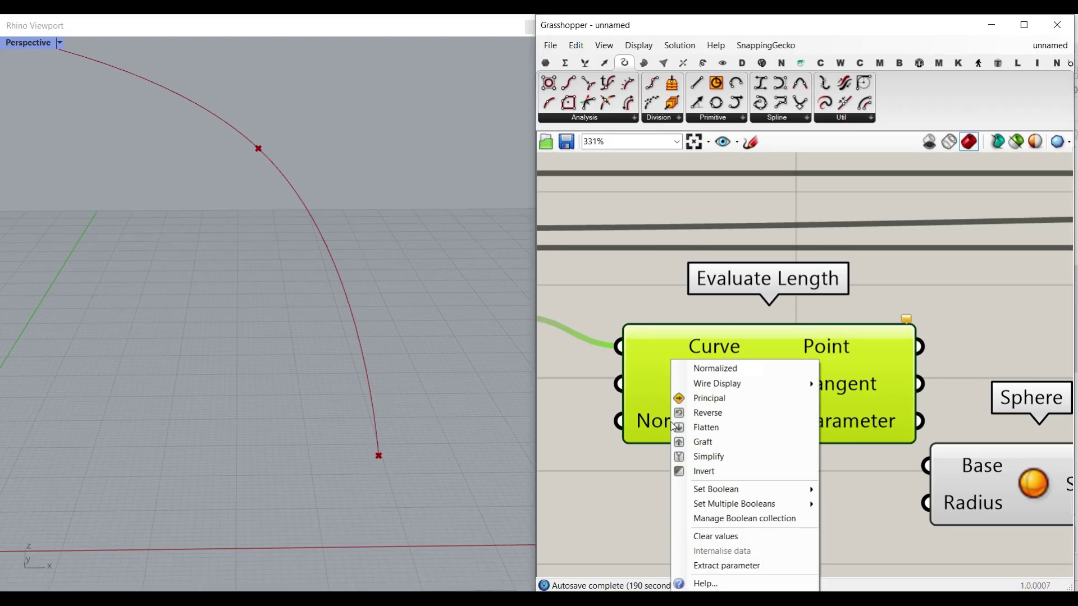
click(695, 471)
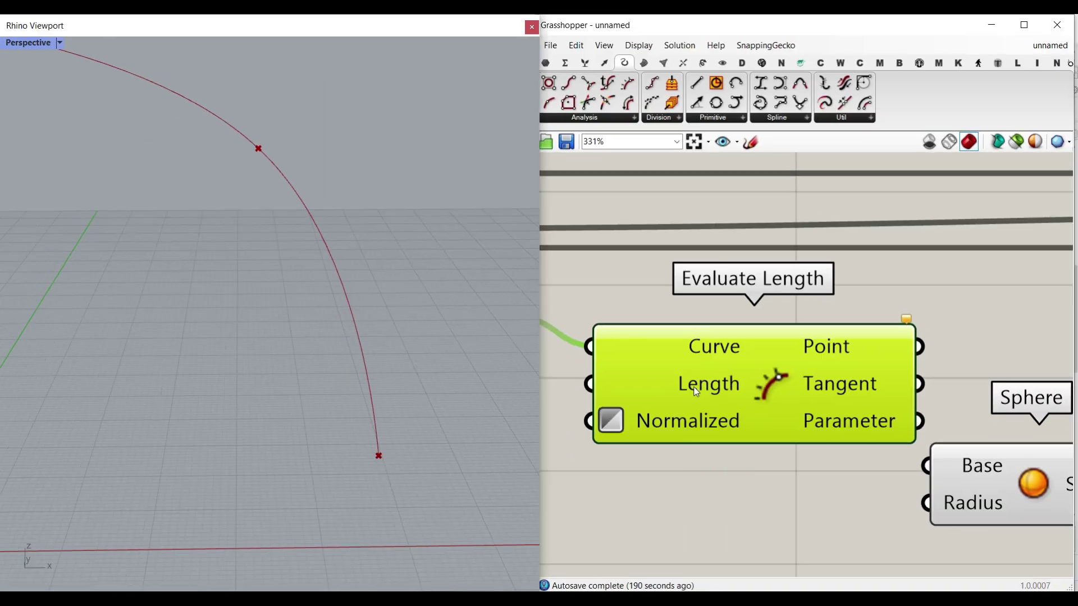
scroll(731, 445, down, 7)
drag(810, 459, 849, 443)
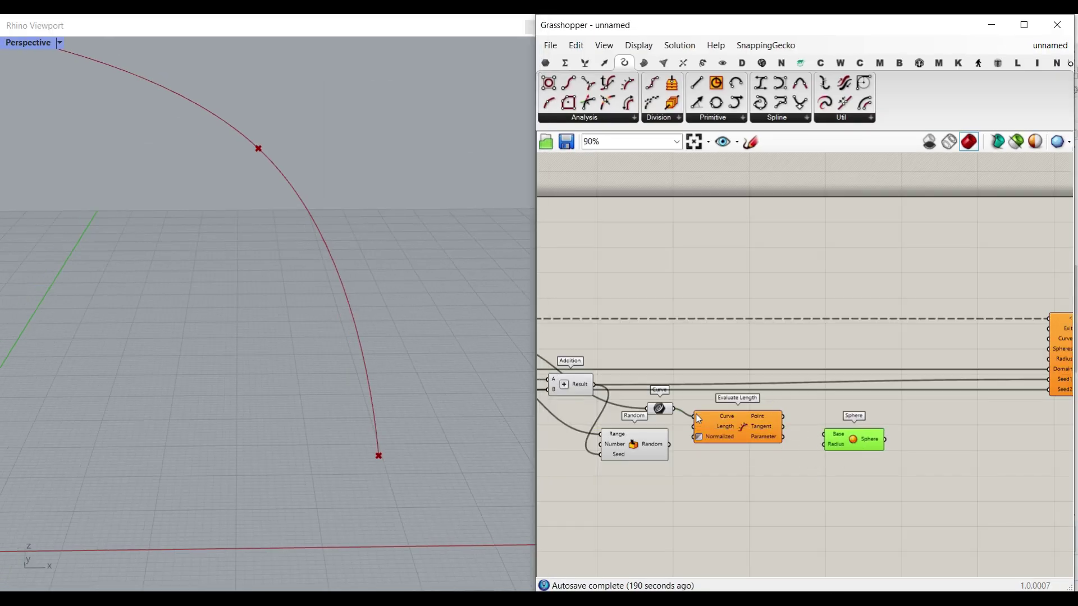
- Connect Random's output to Evaluate Length's Length input and line Evaluate Length up with the Curve parameter
scroll(692, 432, up, 3)
drag(650, 467, 692, 432)
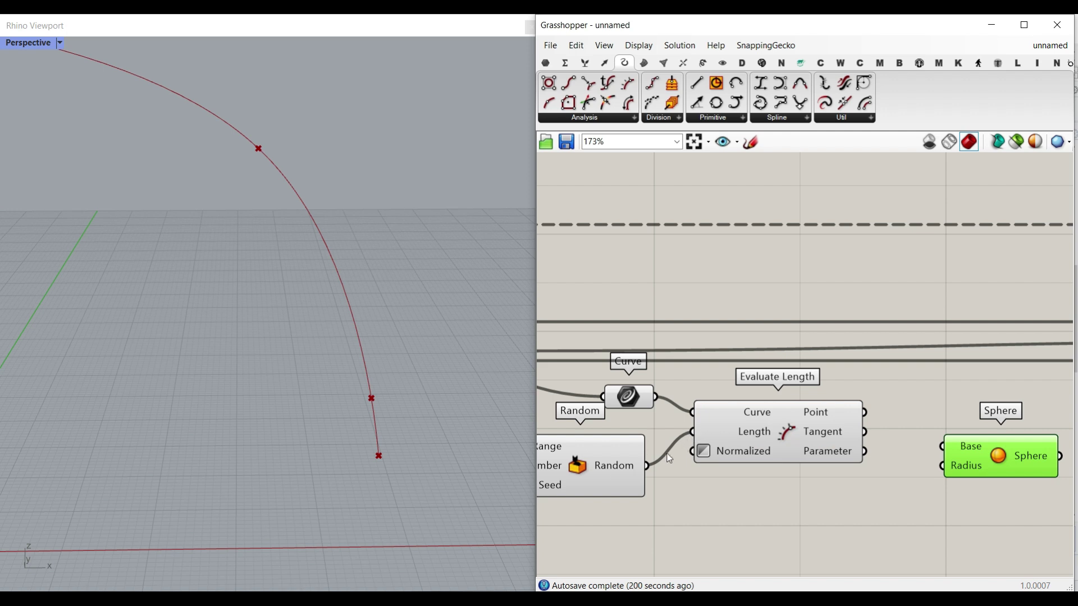
click(773, 436)
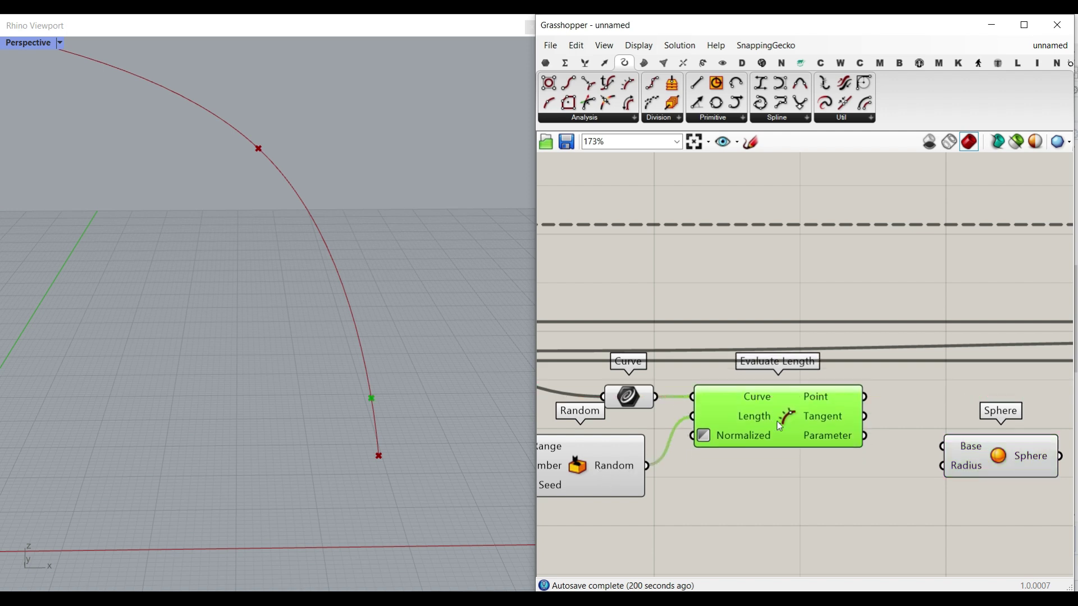
- Connect Evaluate Length's Point output to Sphere's Base input and Random's output to Sphere's Radius input
scroll(801, 421, up, 2)
drag(763, 403, 875, 477)
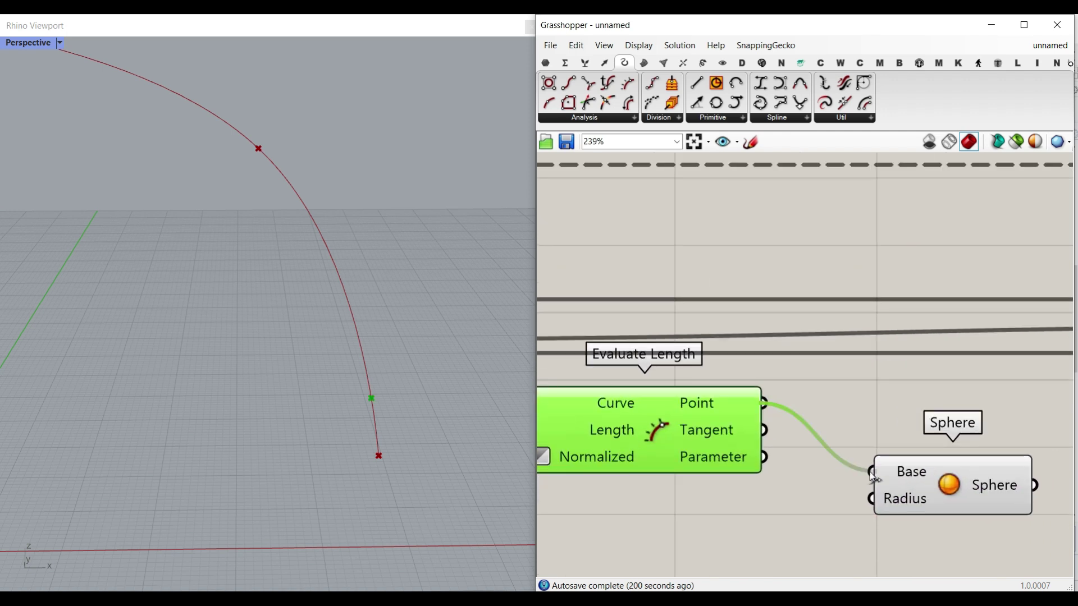
scroll(769, 478, down, 2)
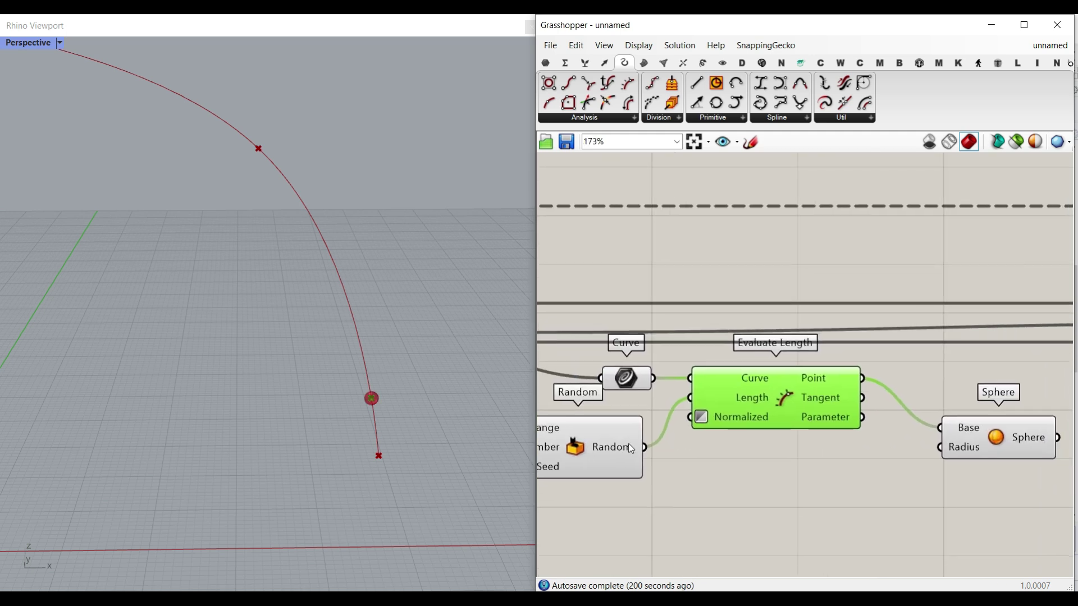
scroll(630, 448, up, 1)
drag(647, 447, 980, 456)
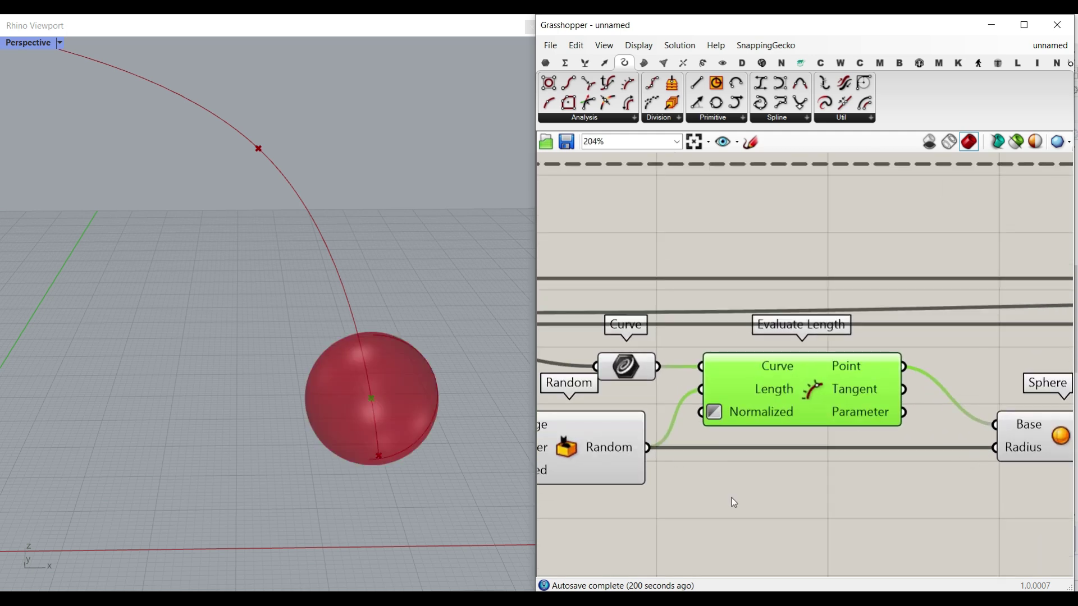
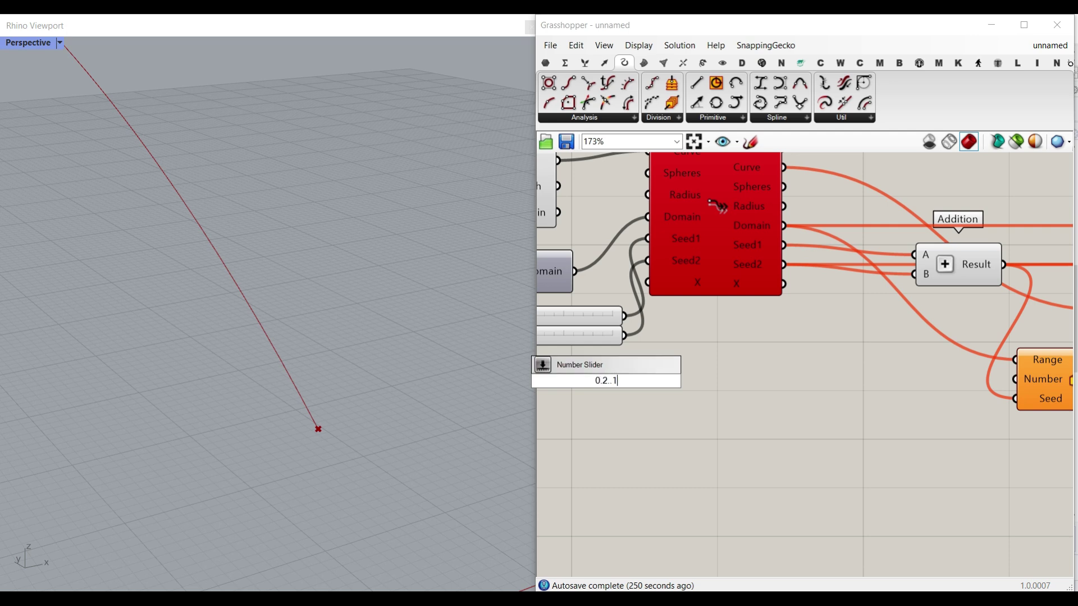
- Add a 0.20 to 1.50 number slider for Fast Loop Start's X input and connect the X output to Fast Loop End's X input
key(Return)
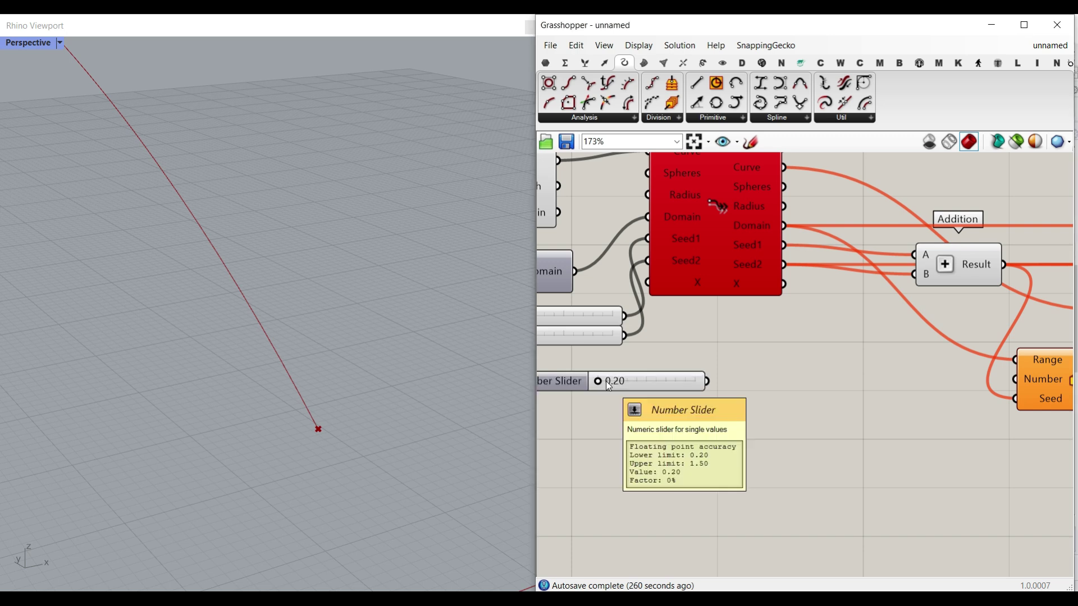
right_drag(779, 363, 651, 367)
scroll(651, 366, down, 2)
scroll(678, 338, down, 5)
drag(677, 336, 996, 336)
- Add a Multiplication component below Evaluate Length and connect Random's output to its A input
scroll(1032, 341, up, 3)
right_drag(883, 400, 1077, 345)
scroll(821, 329, up, 3)
right_drag(757, 316, 708, 335)
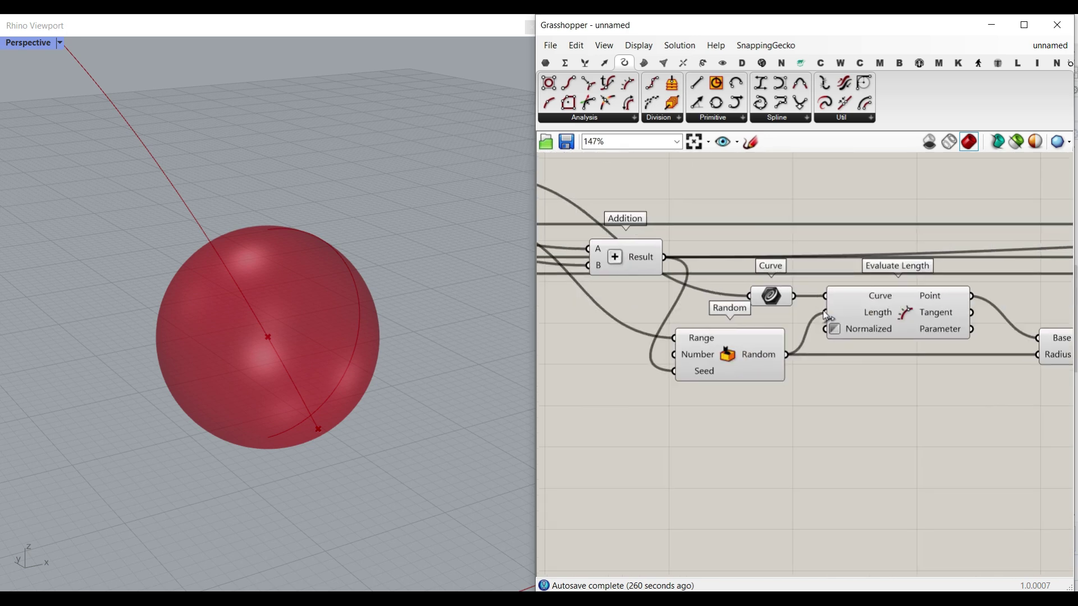
click(565, 63)
drag(840, 400, 890, 407)
scroll(800, 369, up, 2)
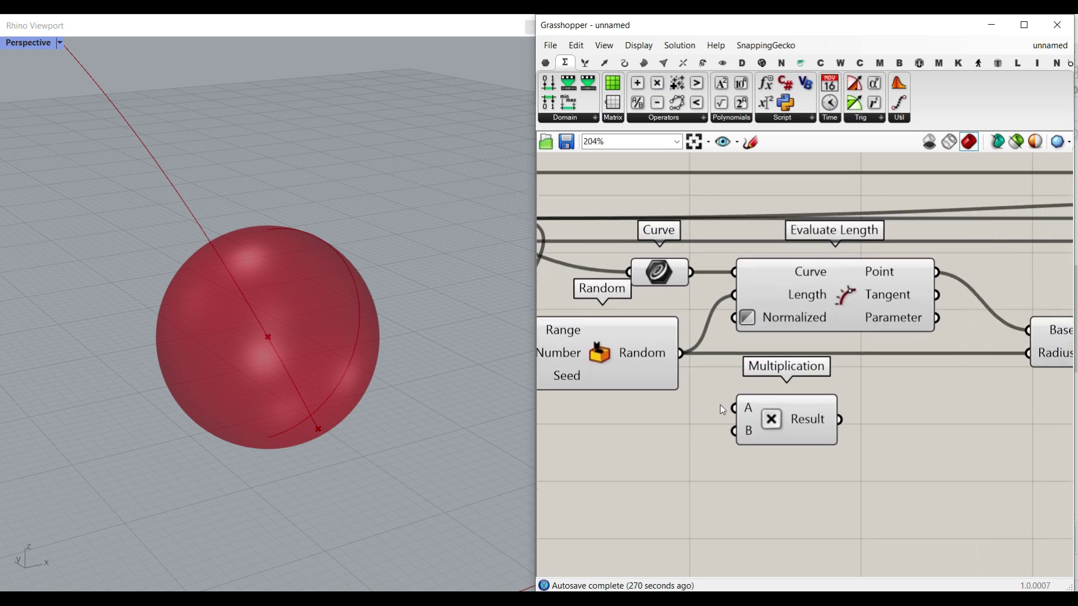
drag(714, 398, 733, 407)
- Connect Fast Loop Start's X output to Multiplication's B input and set the X number slider to 1.27
right_drag(722, 343, 772, 344)
scroll(627, 268, down, 3)
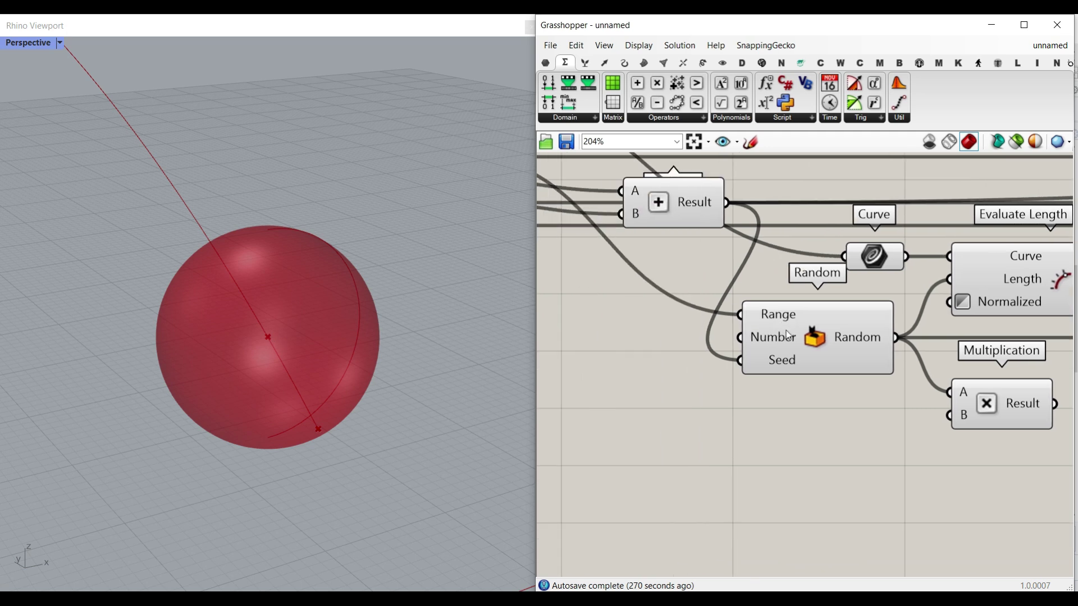
drag(589, 266, 884, 383)
right_drag(792, 377, 1070, 357)
scroll(756, 354, up, 2)
drag(747, 296, 811, 295)
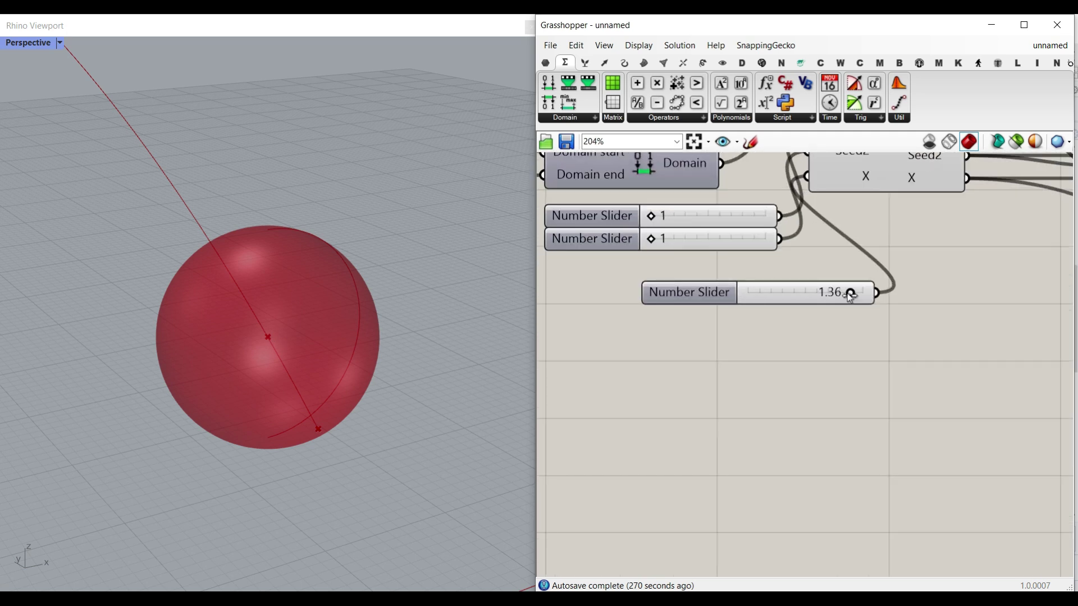
- Replace the Random wire on Sphere's Radius input with Multiplication's Result
scroll(850, 299, down, 5)
scroll(789, 366, up, 4)
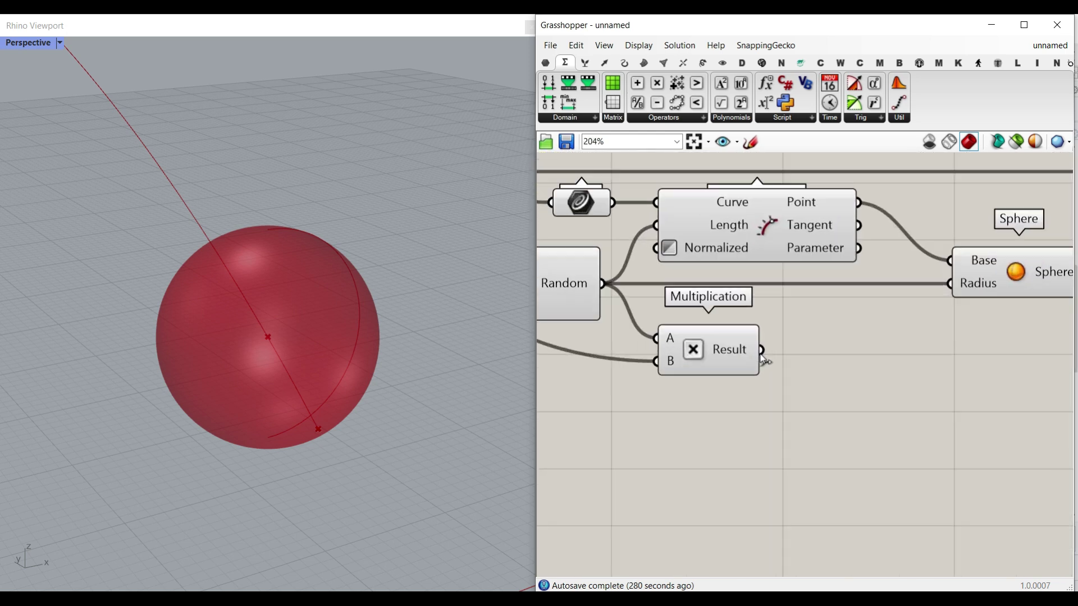
scroll(349, 412, up, 5)
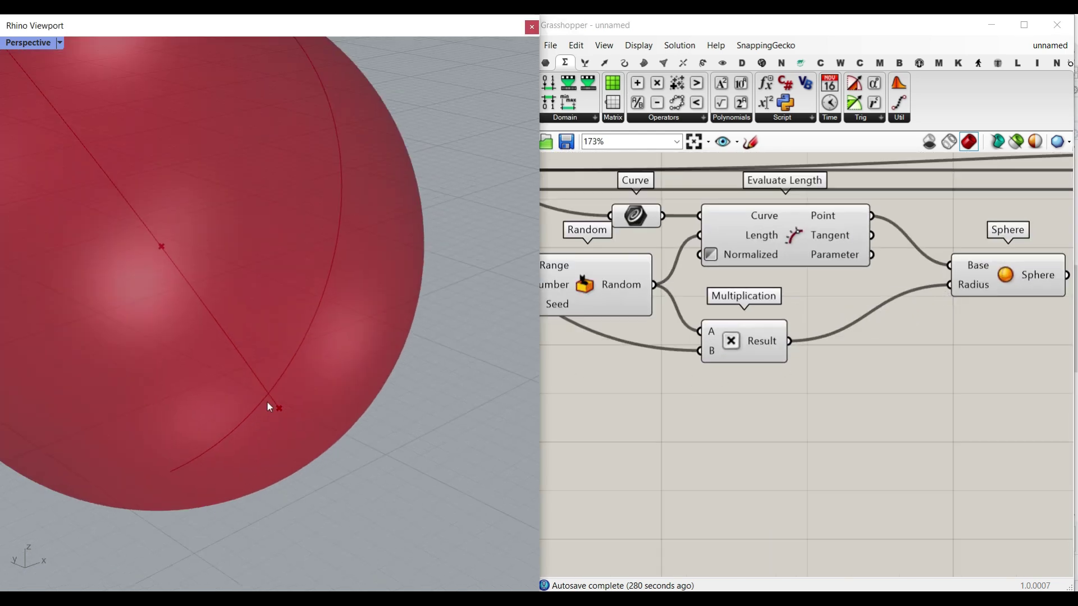
- Lower the X number slider slightly to shrink the sphere toward the curve's start point
right_drag(766, 388, 1047, 381)
right_drag(683, 359, 924, 378)
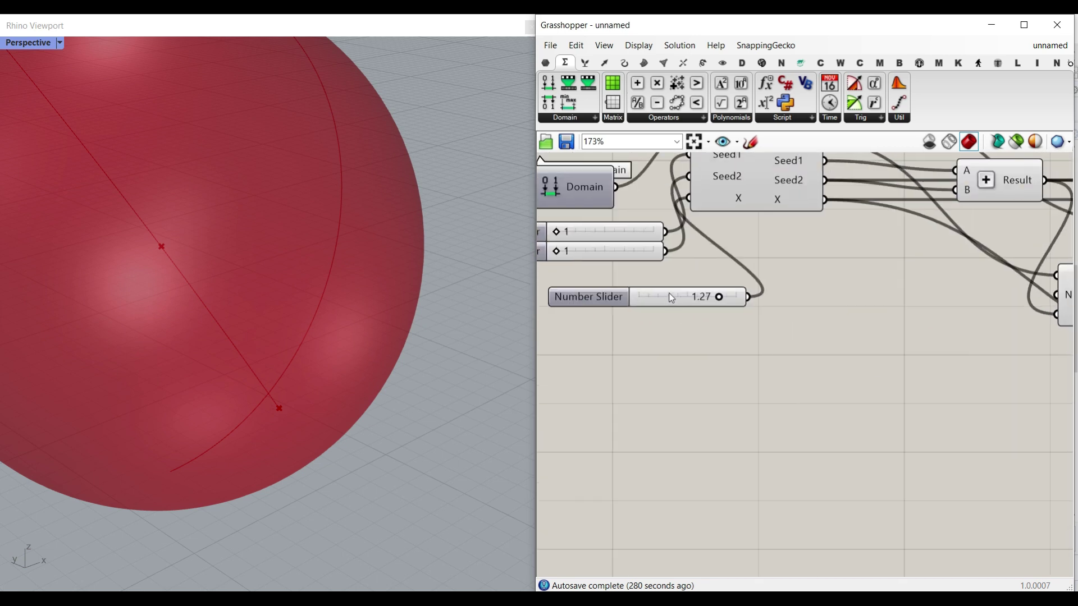
scroll(701, 302, up, 3)
mouse_move(729, 295)
mouse_down()
mouse_move(681, 289)
mouse_move(721, 287)
mouse_up()
scroll(728, 343, down, 1)
scroll(891, 327, down, 6)
scroll(862, 349, up, 4)
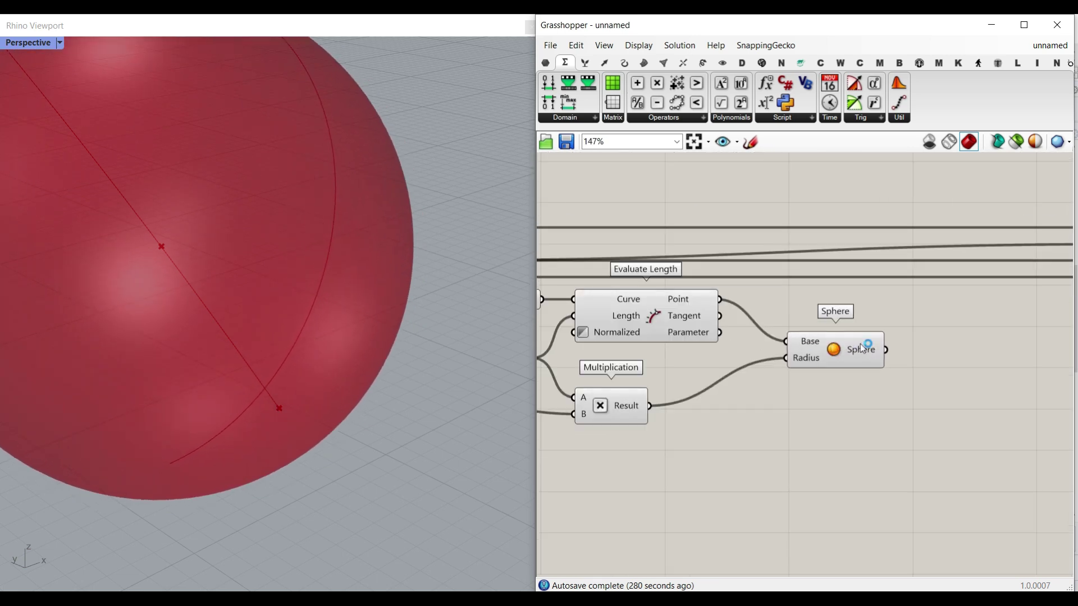
- Connect the Sphere component's output to the Spheres input of Fast Loop End
click(815, 361)
right_drag(848, 389, 713, 401)
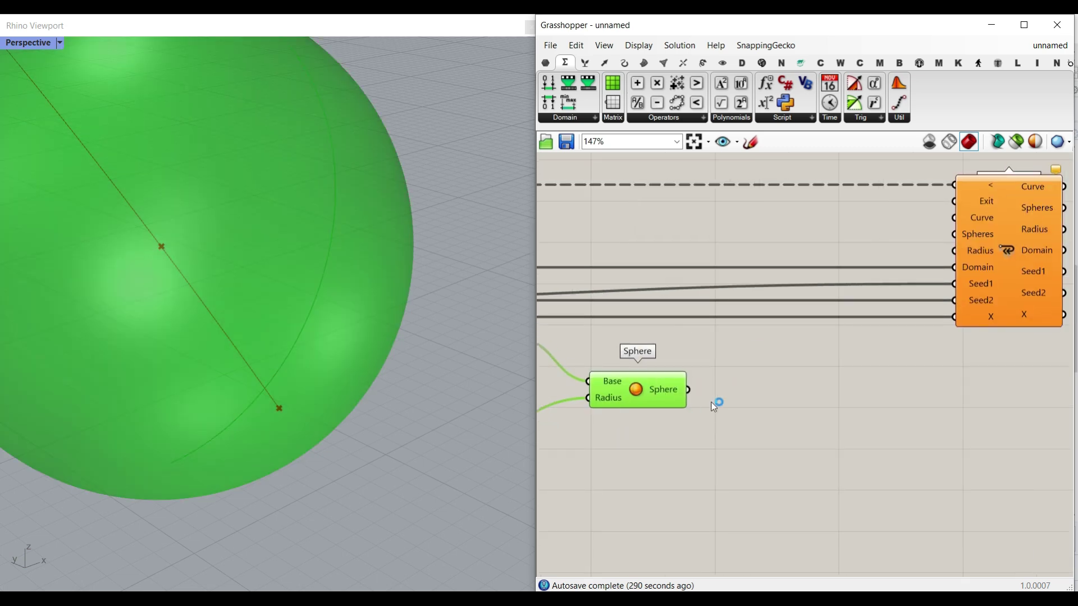
drag(689, 389, 953, 234)
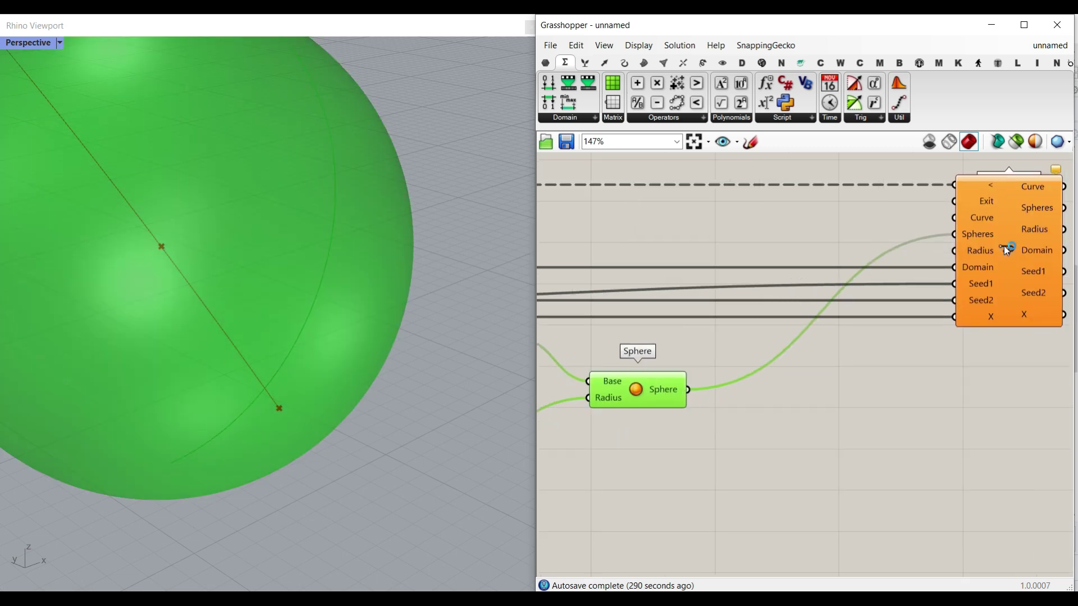
right_drag(1018, 278, 897, 285)
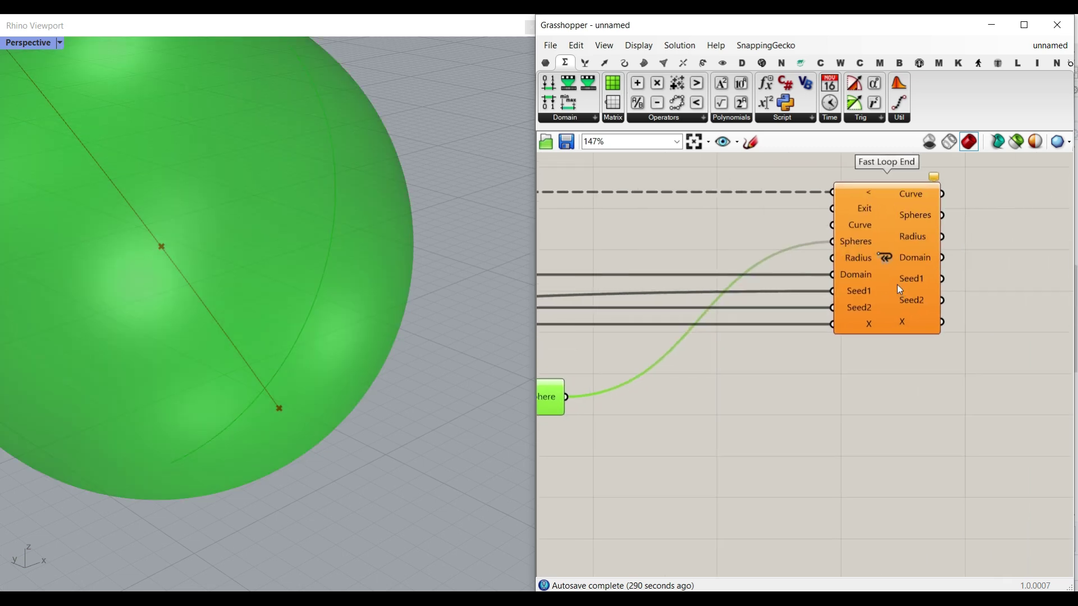
- Enable the Record data option on Fast Loop End
right_click(885, 254)
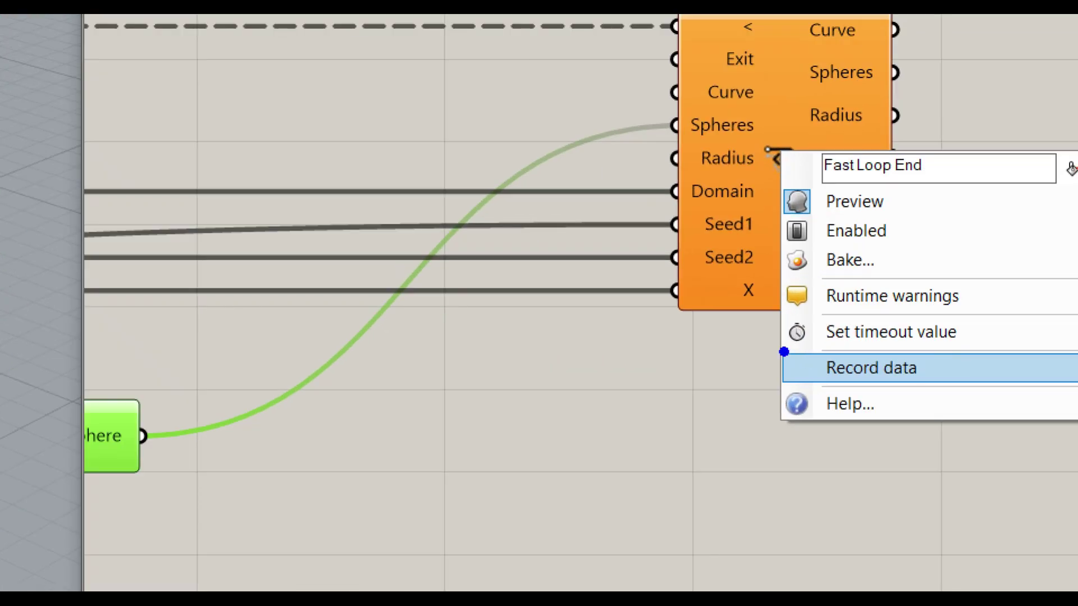
ctrl+drag(800, 347, 952, 379)
key(Escape)
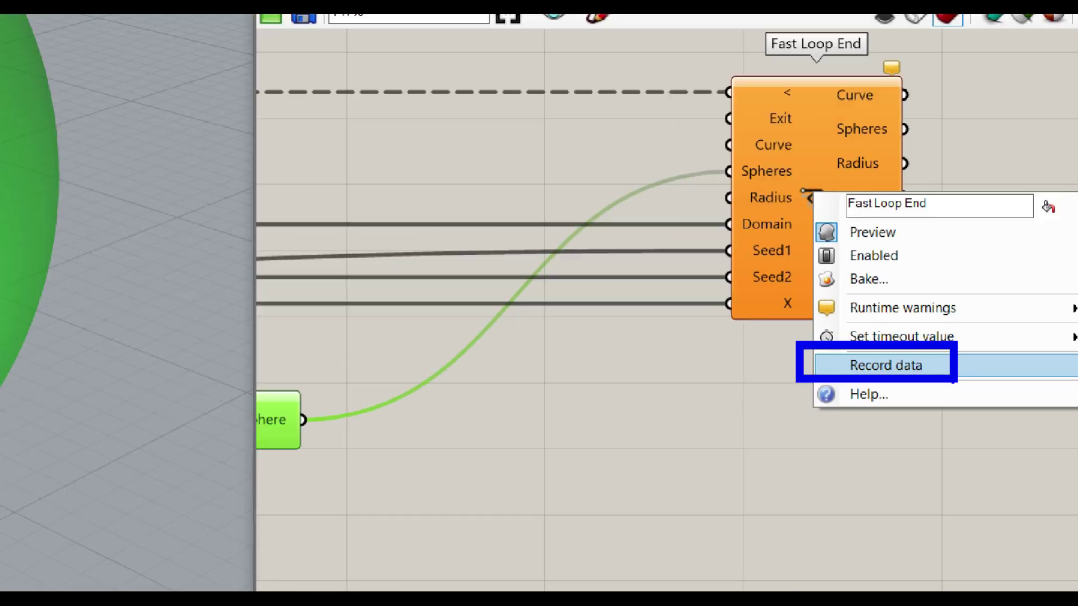
right_click(885, 255)
click(932, 364)
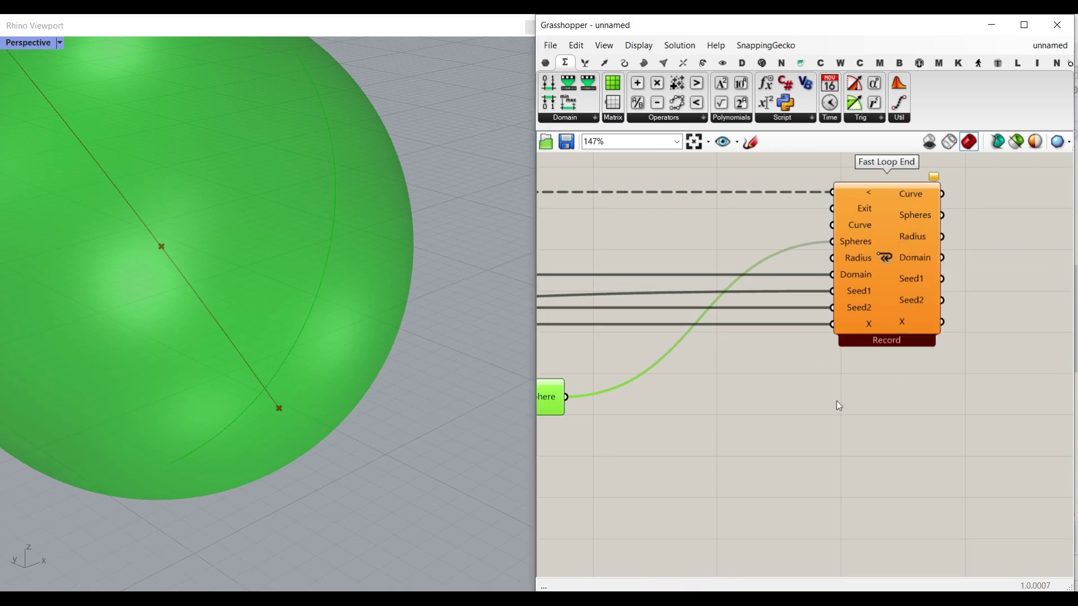
click(835, 401)
right_drag(663, 415, 882, 396)
scroll(883, 396, down, 3)
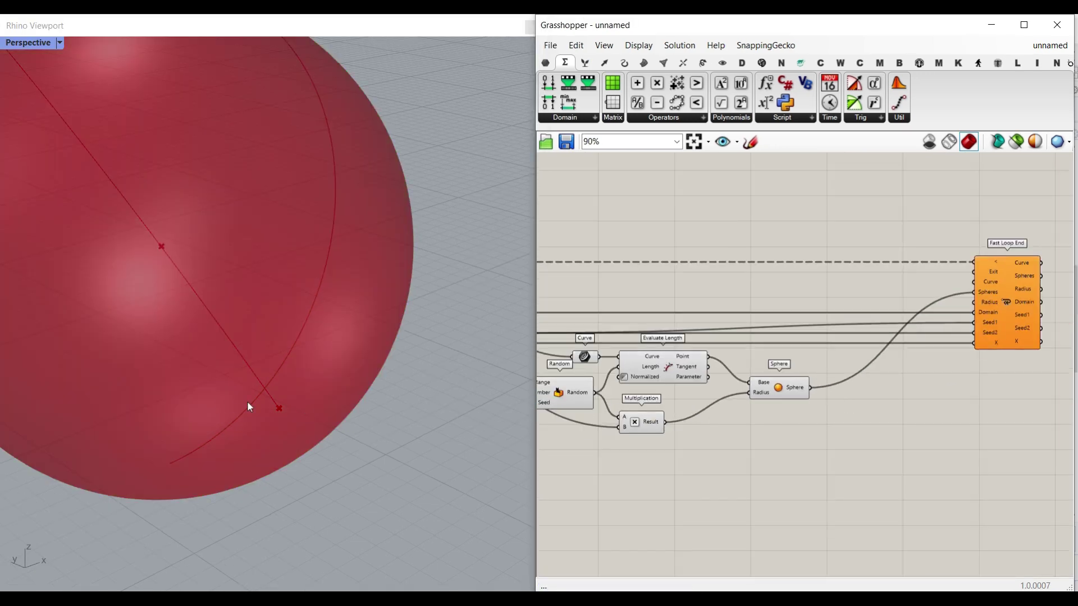
scroll(258, 403, down, 3)
scroll(741, 423, up, 3)
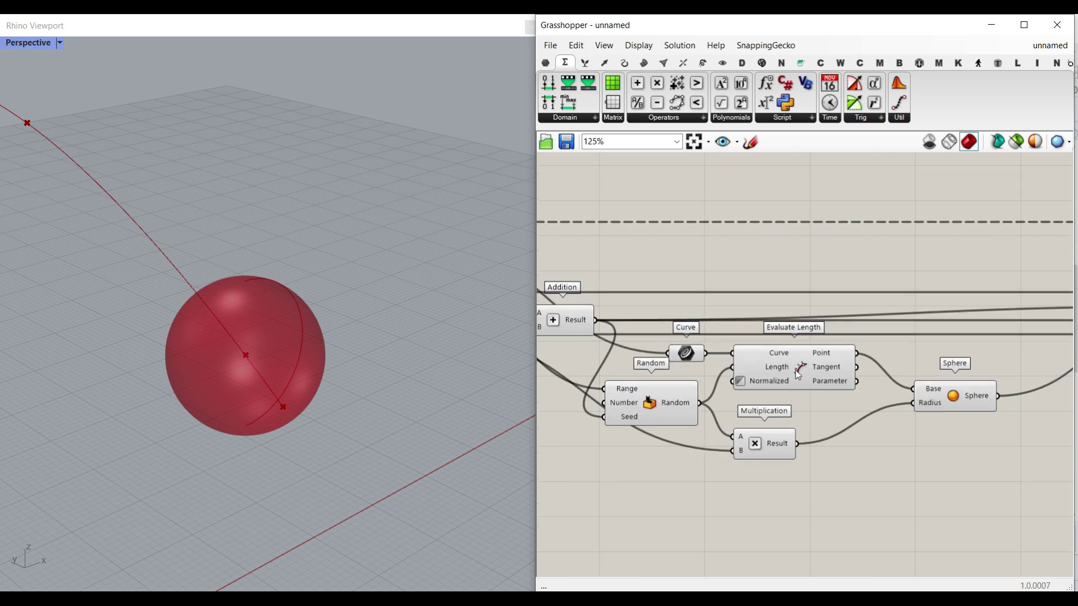
click(797, 371)
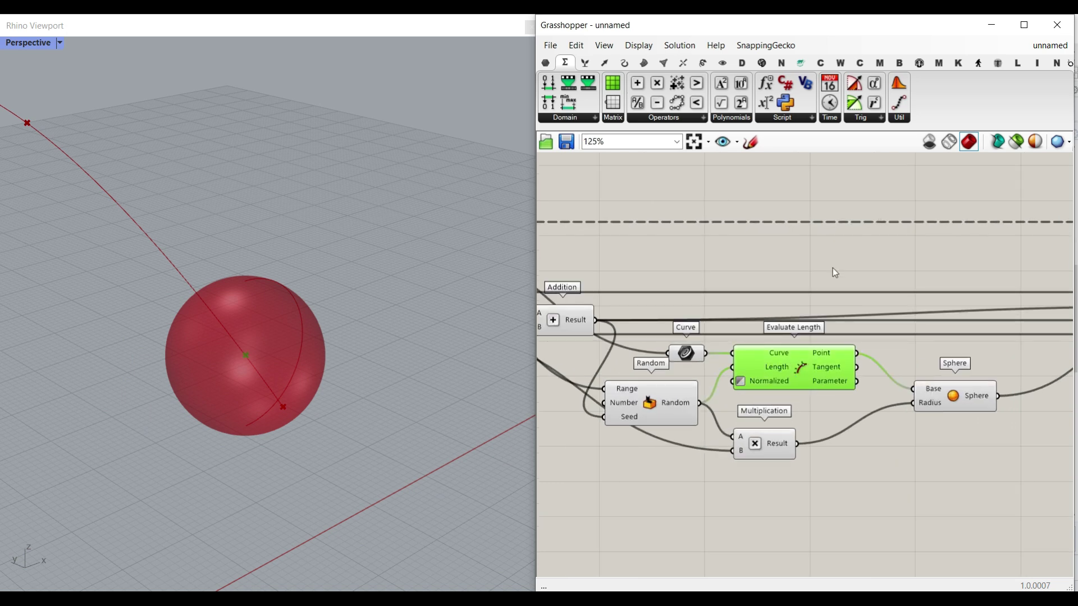
click(683, 63)
click(733, 119)
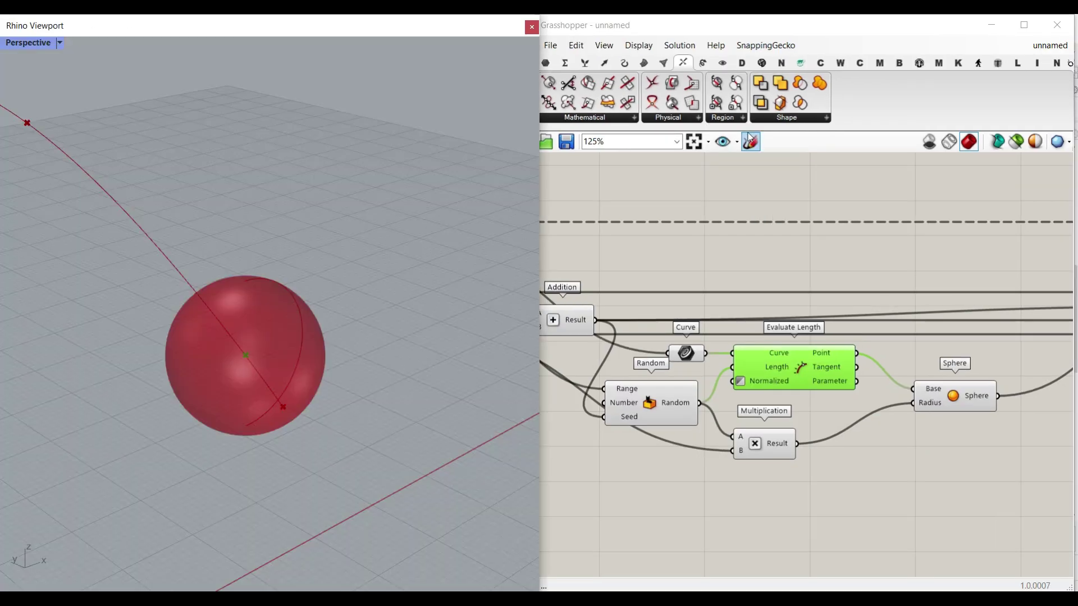
click(732, 118)
drag(769, 197, 819, 257)
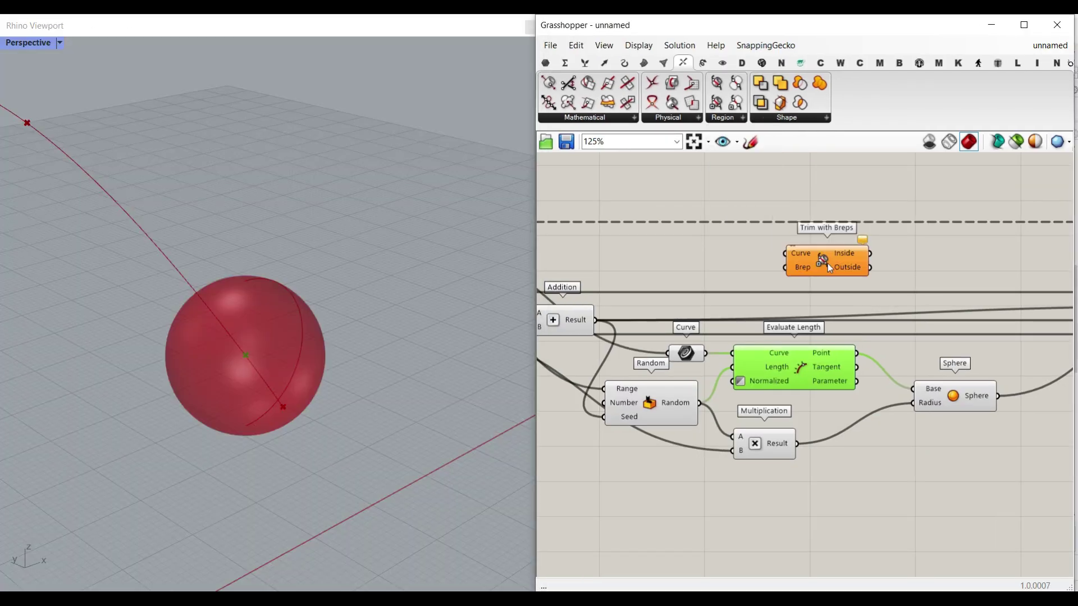
scroll(819, 258, up, 2)
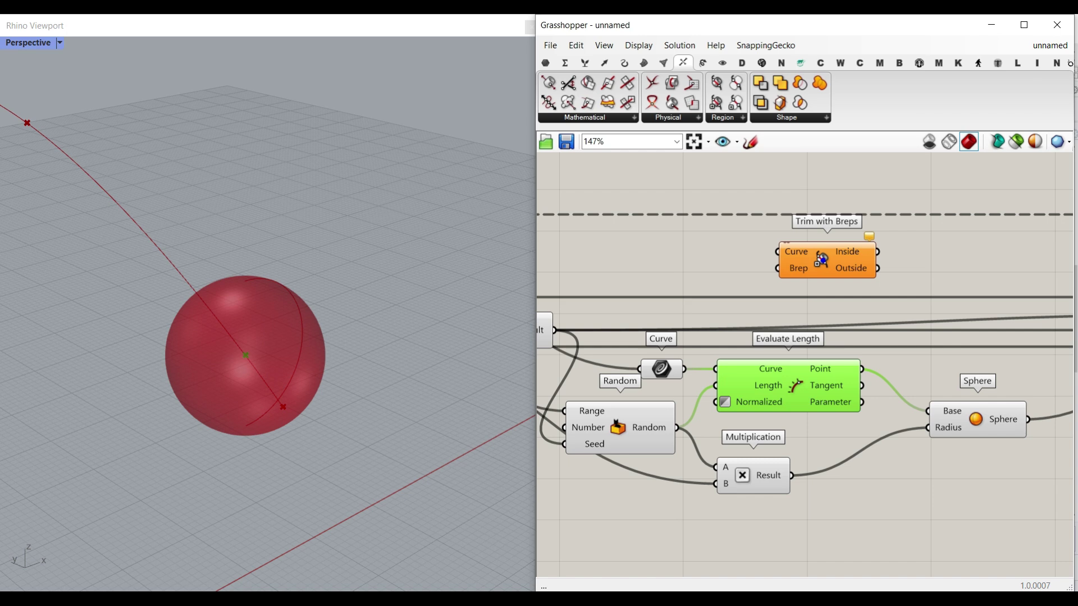
click(819, 263)
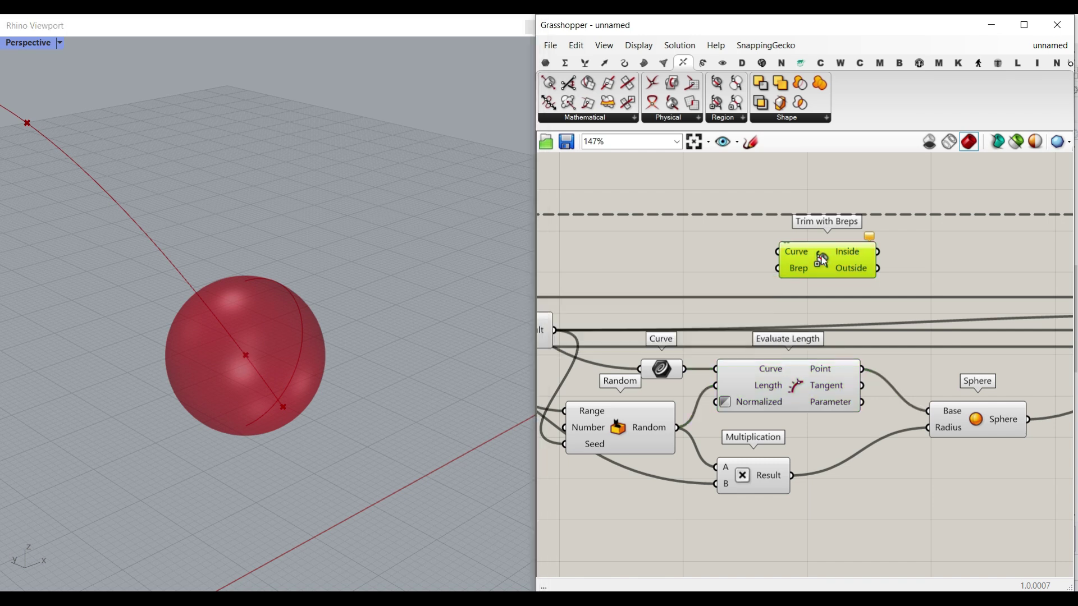
key(Delete)
- Add a Trim with Brep component above Evaluate Length, move the Curve parameter level with it and connect it to Trim with Brep's Curve input
click(725, 117)
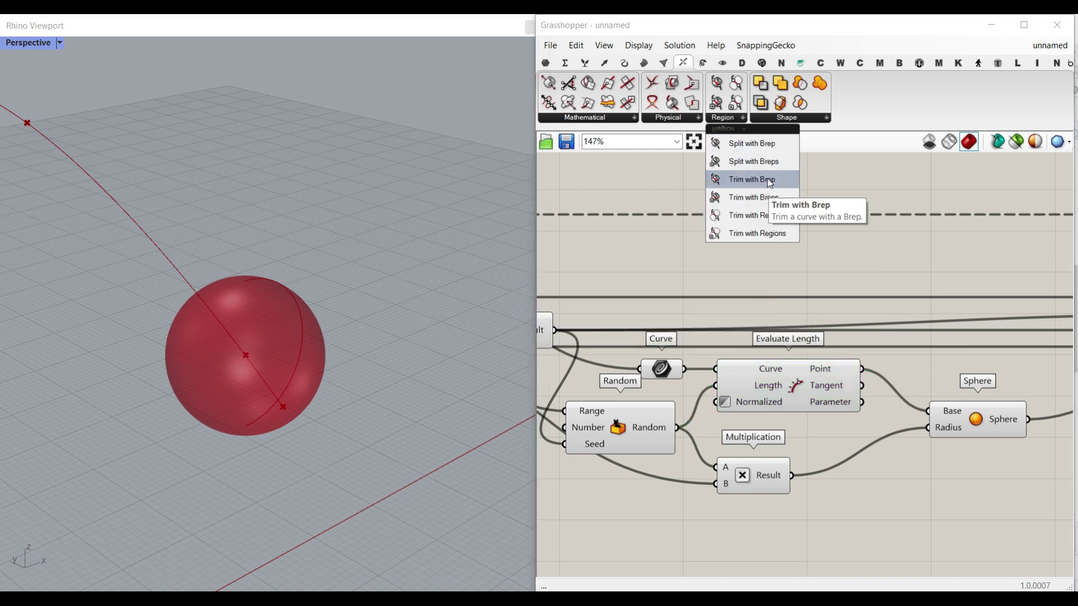
drag(732, 177, 799, 274)
mouse_move(794, 275)
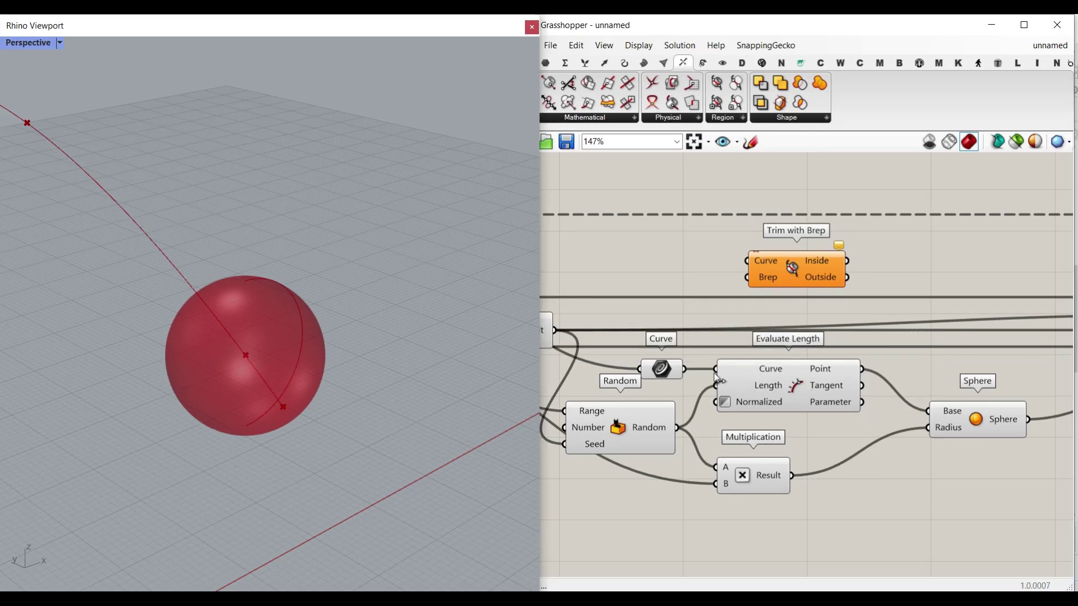
right_drag(350, 443, 497, 396)
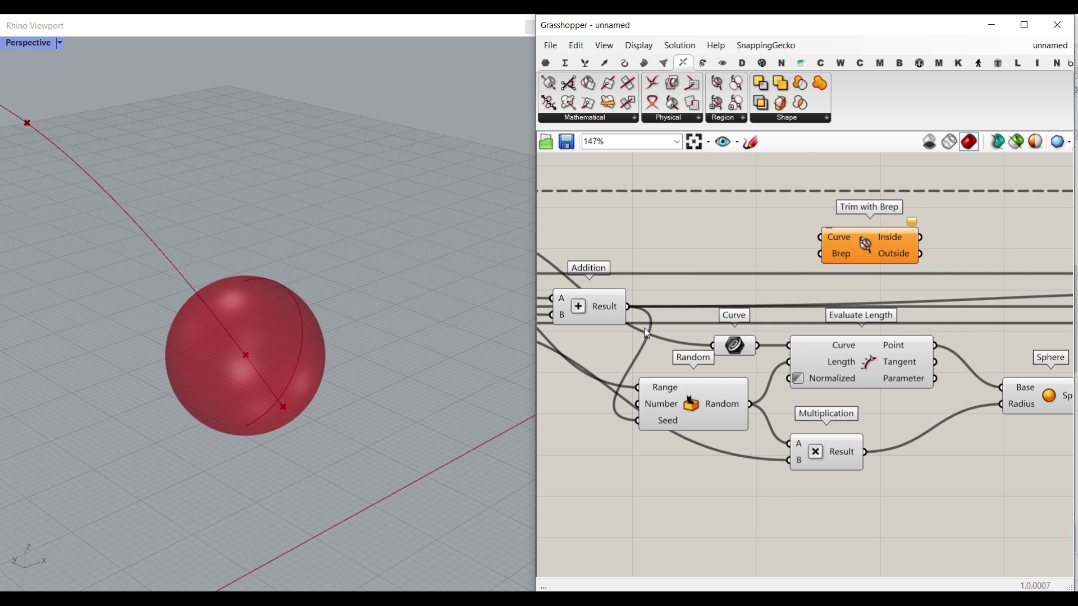
drag(734, 347, 686, 254)
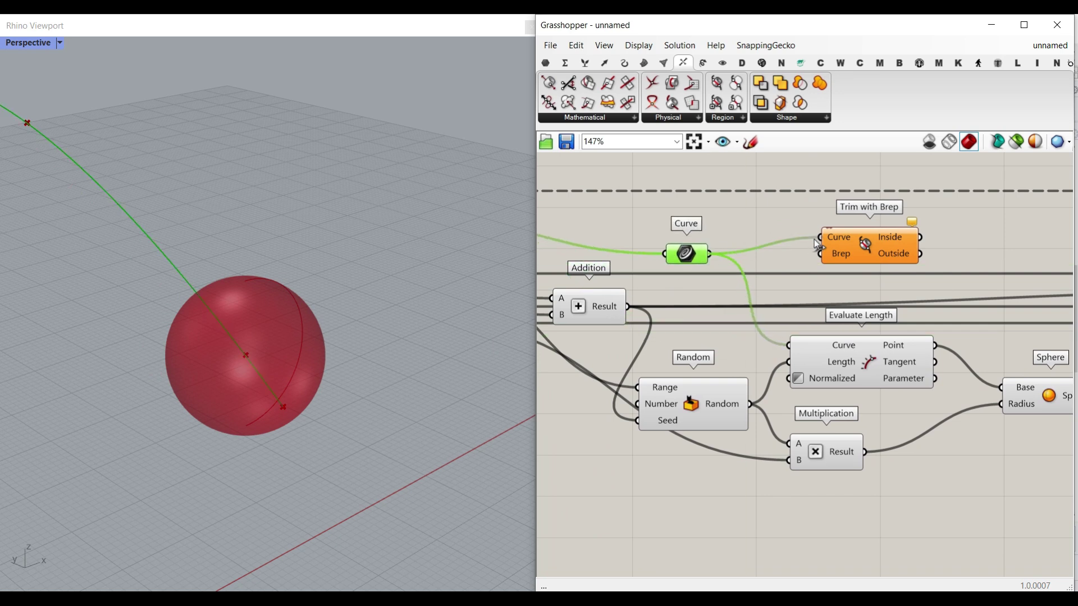
- Move Trim with Brep above and past the Sphere component, and connect Sphere's output to its Brep input
right_drag(818, 245, 595, 238)
drag(722, 269, 943, 257)
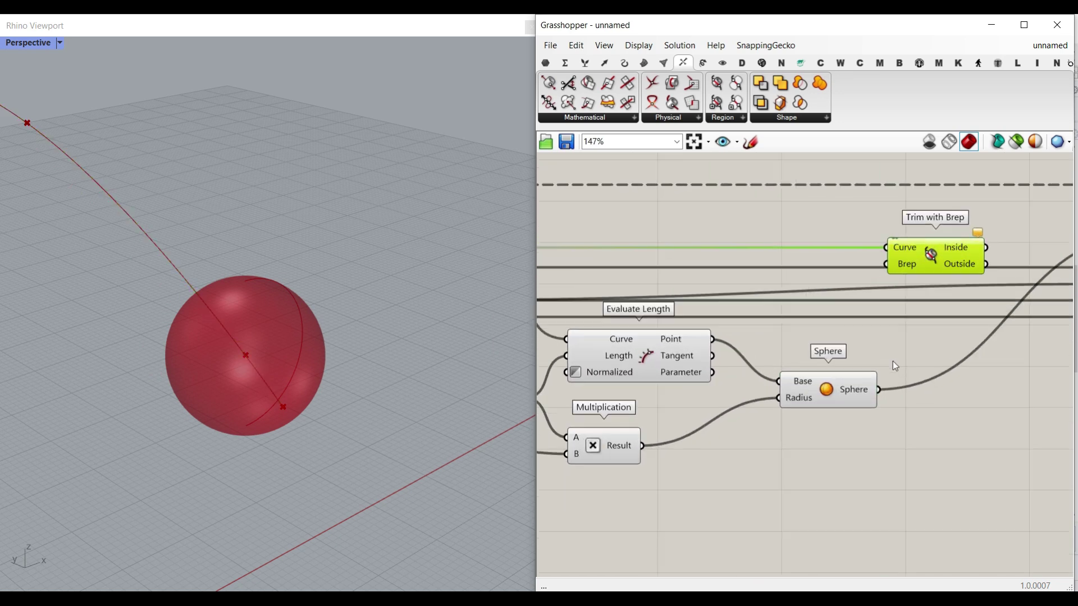
drag(882, 301, 898, 265)
right_drag(943, 262, 755, 289)
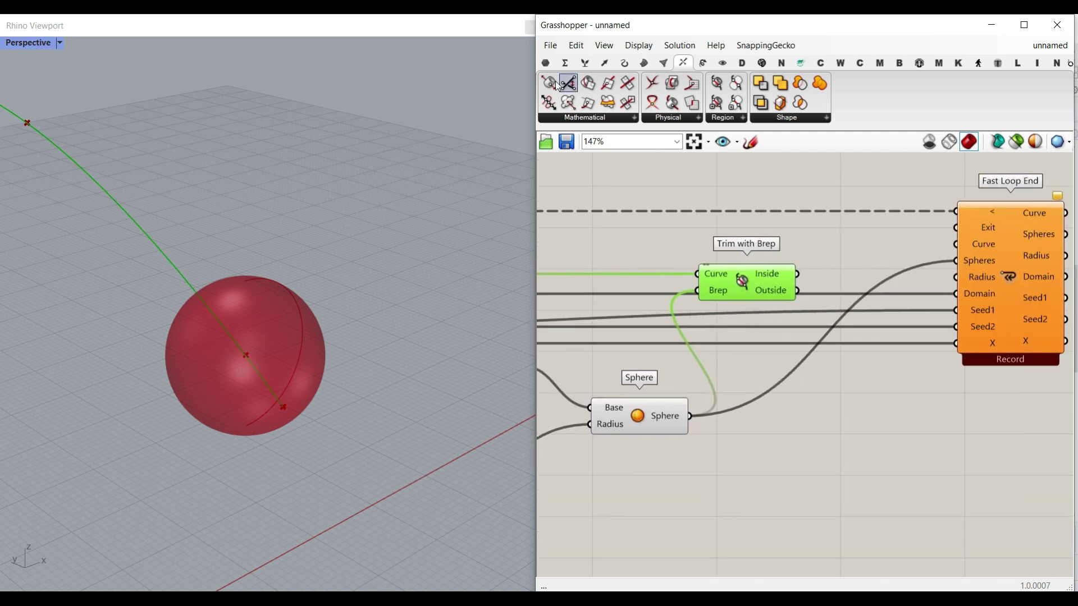
- Add a Curve parameter beside Trim with Brep and connect the Outside output to it
click(546, 63)
scroll(742, 282, up, 5)
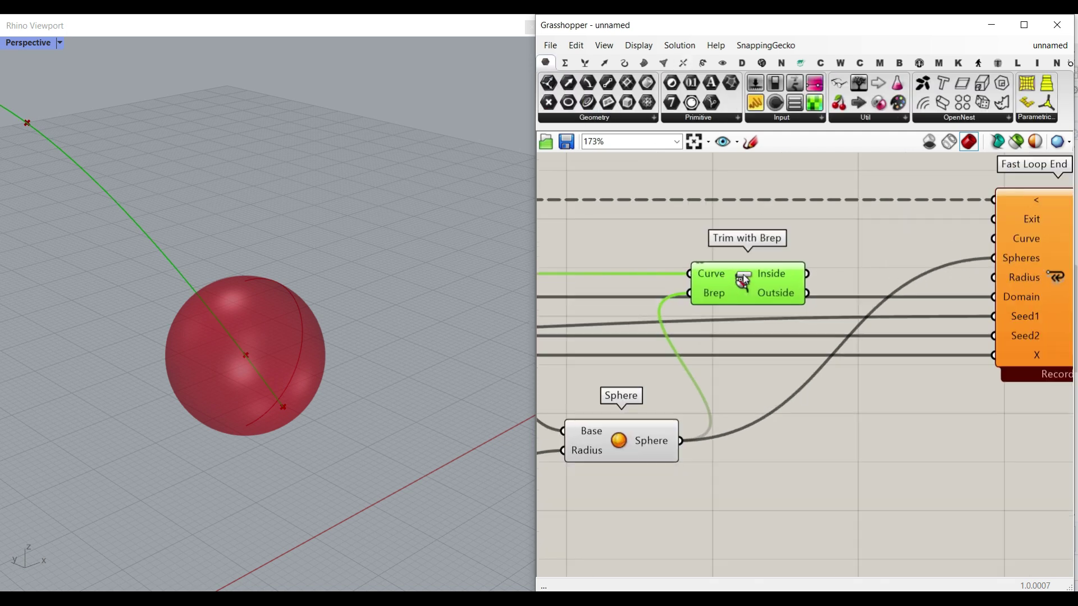
click(907, 275)
drag(868, 271, 905, 288)
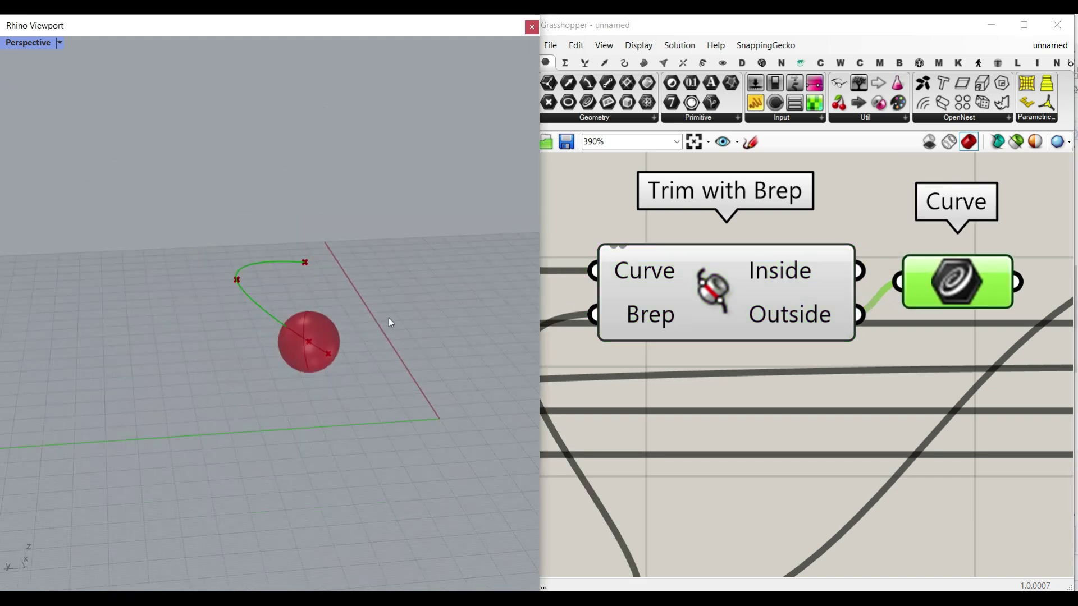
- Inspect the trimmed curve outside the sphere and connect the new Curve parameter to Fast Loop End's Curve input
scroll(370, 320, down, 4)
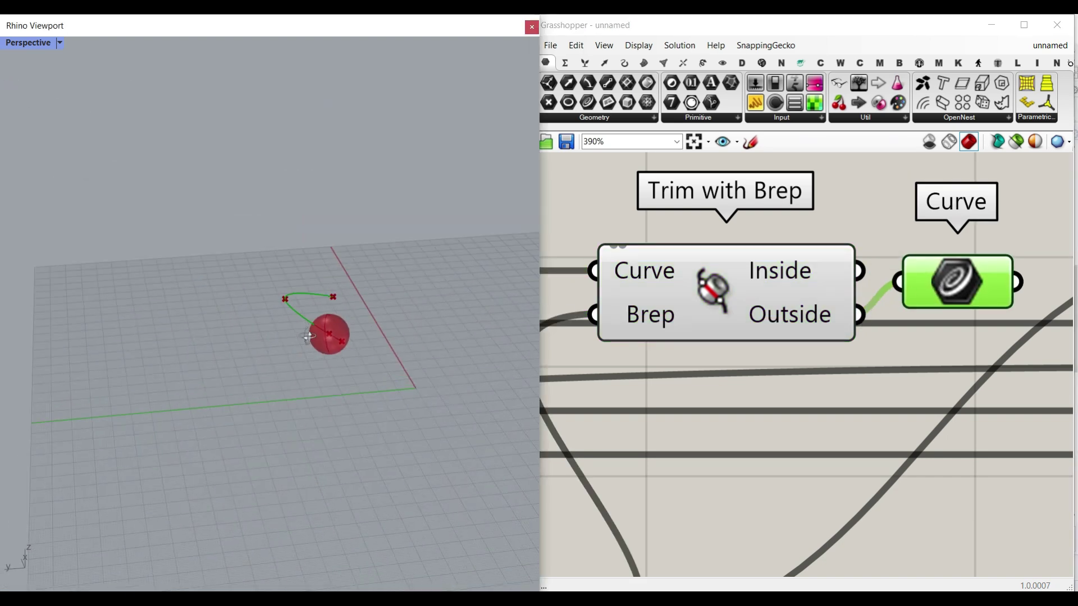
scroll(317, 333, up, 8)
right_drag(318, 334, 304, 350)
scroll(762, 323, down, 3)
right_drag(946, 295, 760, 314)
scroll(760, 315, up, 1)
drag(729, 318, 911, 254)
mouse_move(312, 355)
right_down()
mouse_move(288, 336)
mouse_move(302, 358)
right_up()
scroll(285, 336, down, 4)
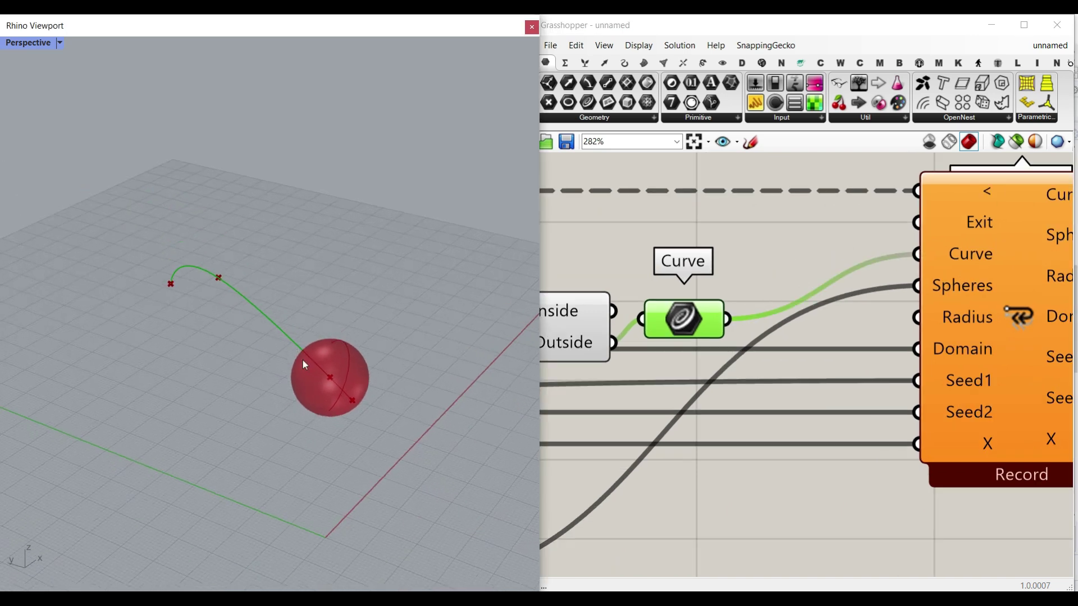
- Examine the wiring between Fast Loop Start and Fast Loop End for inputs that still need connecting
scroll(795, 371, down, 7)
right_drag(702, 374, 1075, 345)
click(626, 312)
right_drag(903, 329, 692, 344)
scroll(692, 344, down, 5)
scroll(817, 357, up, 6)
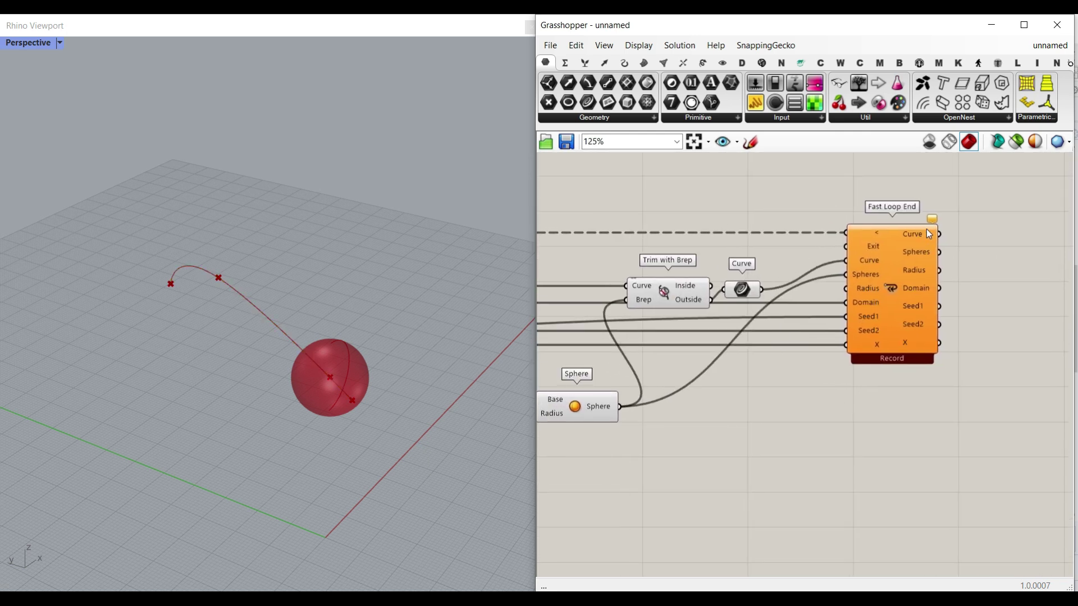
scroll(877, 294, up, 2)
scroll(855, 288, down, 5)
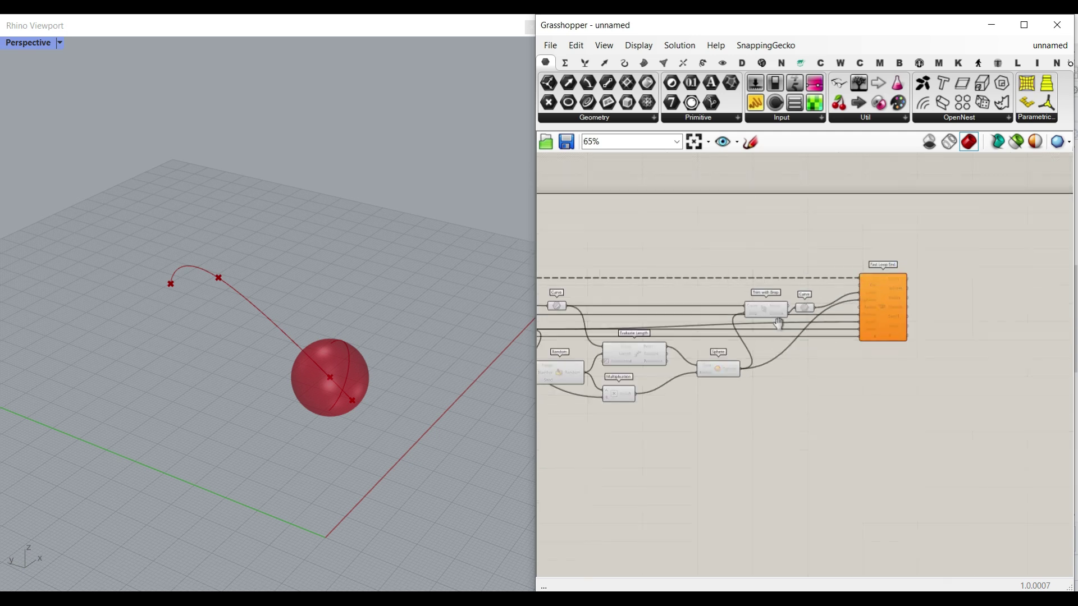
right_drag(779, 324, 893, 323)
scroll(648, 297, up, 3)
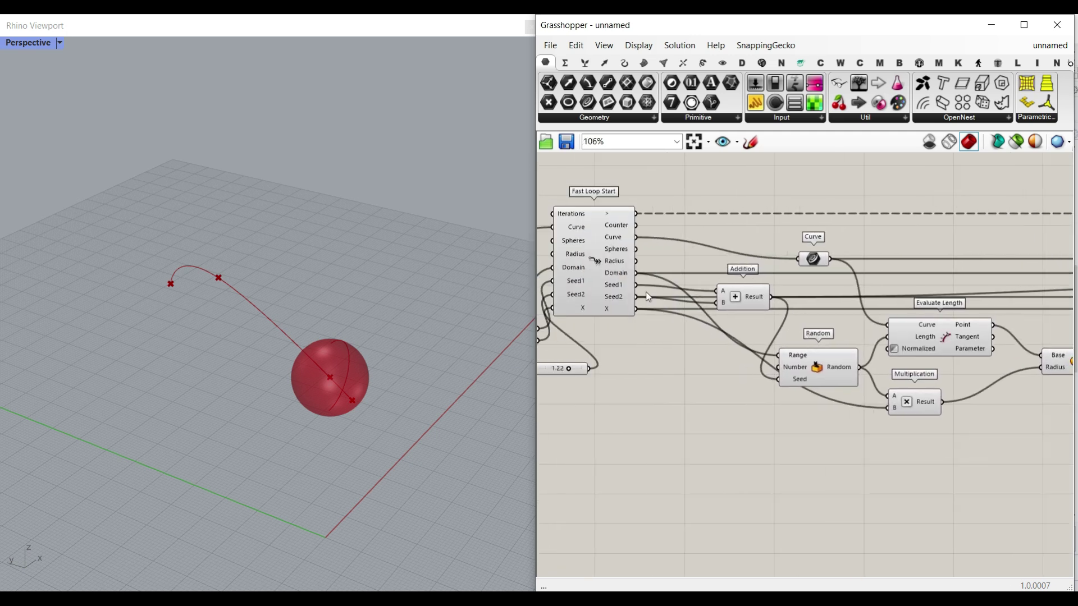
scroll(648, 317, down, 2)
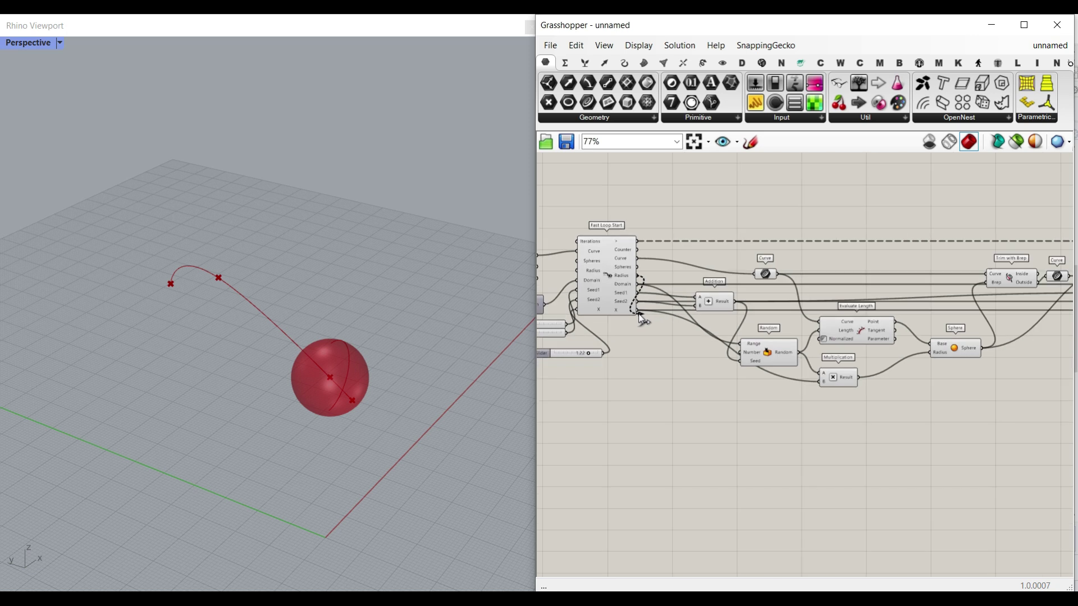
- Connect Multiplication's Result output to the Radius input of Fast Loop End
right_drag(839, 340, 710, 317)
scroll(710, 316, up, 3)
right_drag(754, 377, 691, 386)
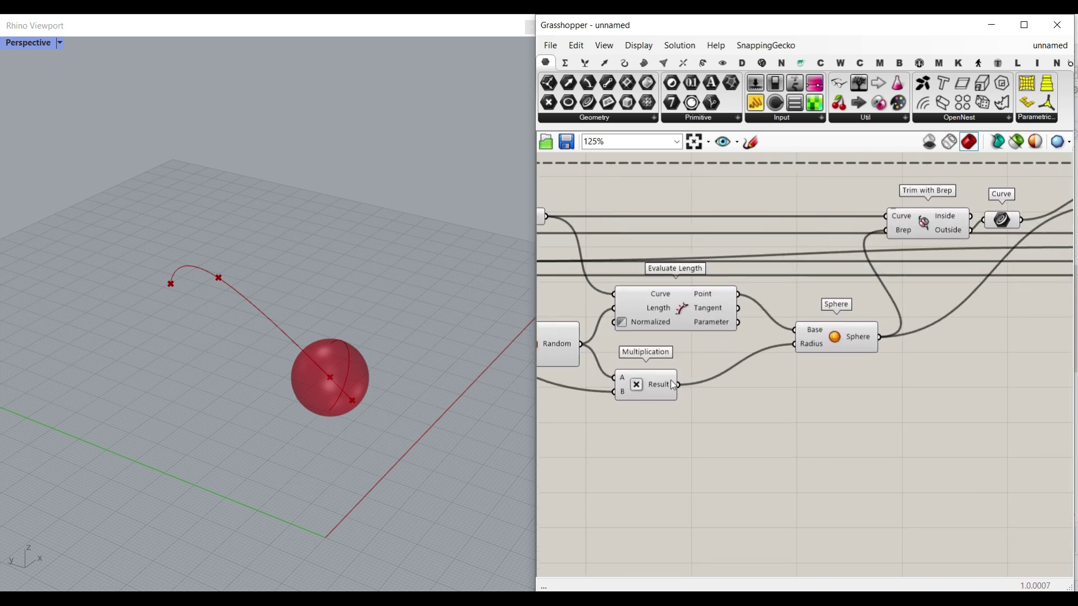
scroll(696, 400, down, 1)
drag(696, 400, 1045, 245)
- Turn off the preview of the loop's components, including Fast Loop Start and Fast Loop End
scroll(900, 375, down, 10)
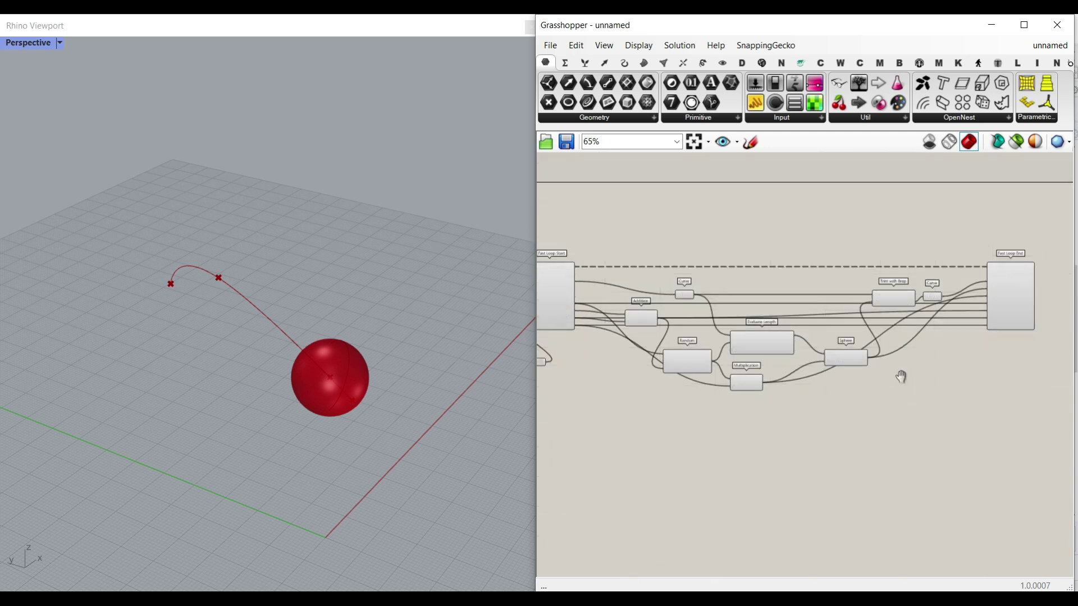
drag(970, 407, 715, 333)
right_click(739, 302)
click(762, 320)
scroll(734, 357, up, 2)
scroll(734, 357, up, 6)
right_click(785, 356)
click(811, 380)
right_click(729, 355)
click(763, 335)
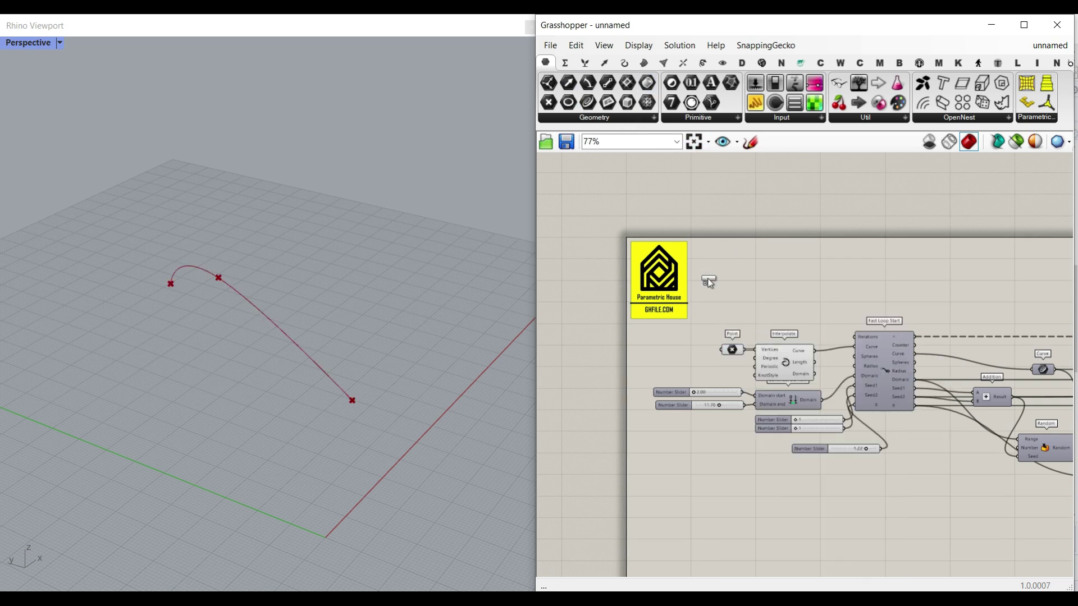
- Add a Brep parameter beside Fast Loop End and feed it from the Spheres output
scroll(724, 298, down, 6)
scroll(962, 347, up, 12)
click(962, 299)
right_drag(908, 340, 846, 328)
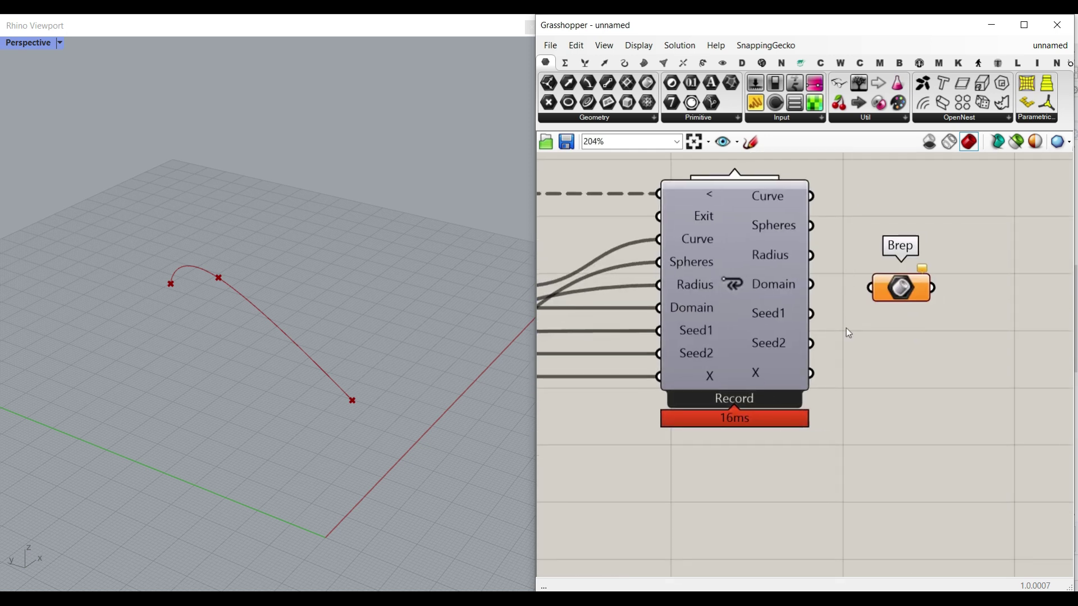
drag(877, 295, 963, 261)
right_click(778, 226)
click(819, 298)
- Add a number slider ranging from 0 to 30 above the Interpolate component
right_drag(930, 268, 991, 300)
scroll(991, 300, down, 7)
right_drag(595, 301, 793, 304)
scroll(792, 304, up, 4)
scroll(794, 304, up, 5)
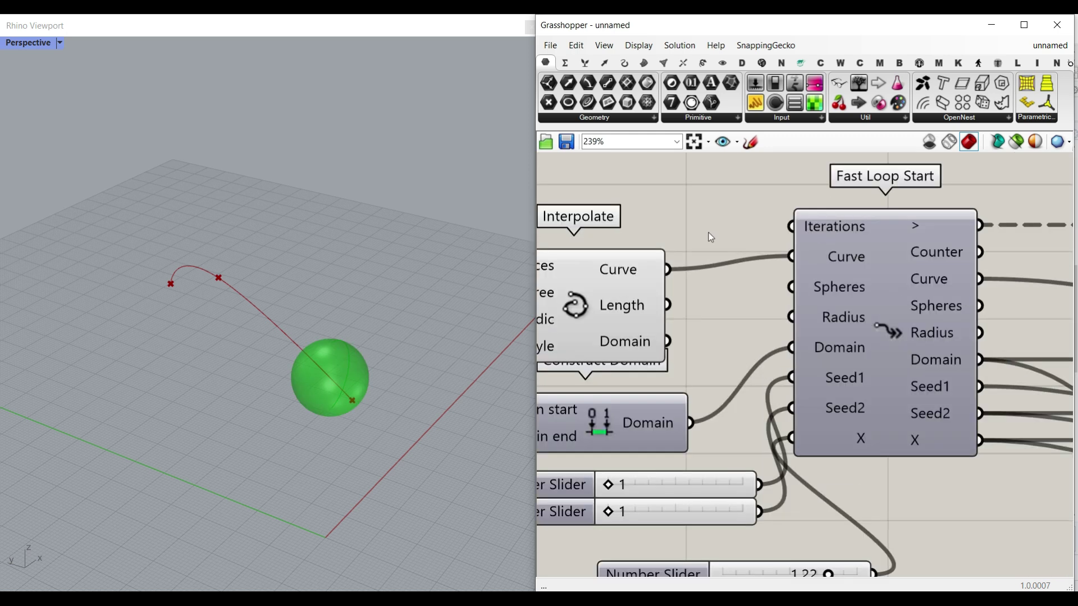
right_drag(711, 238, 880, 373)
double_click(756, 283)
text(0)
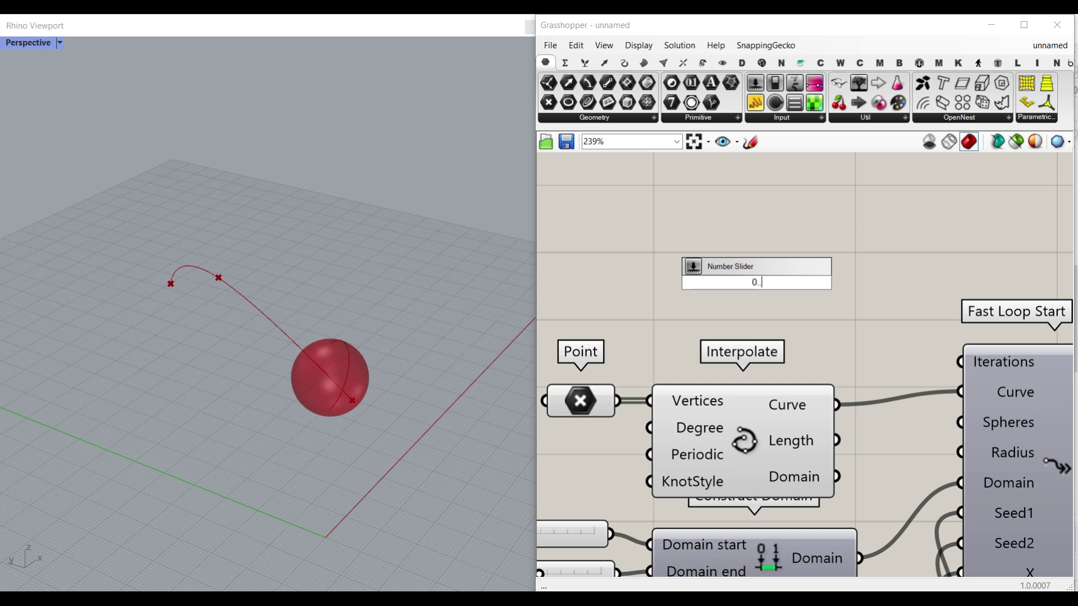
text(..30)
key(Return)
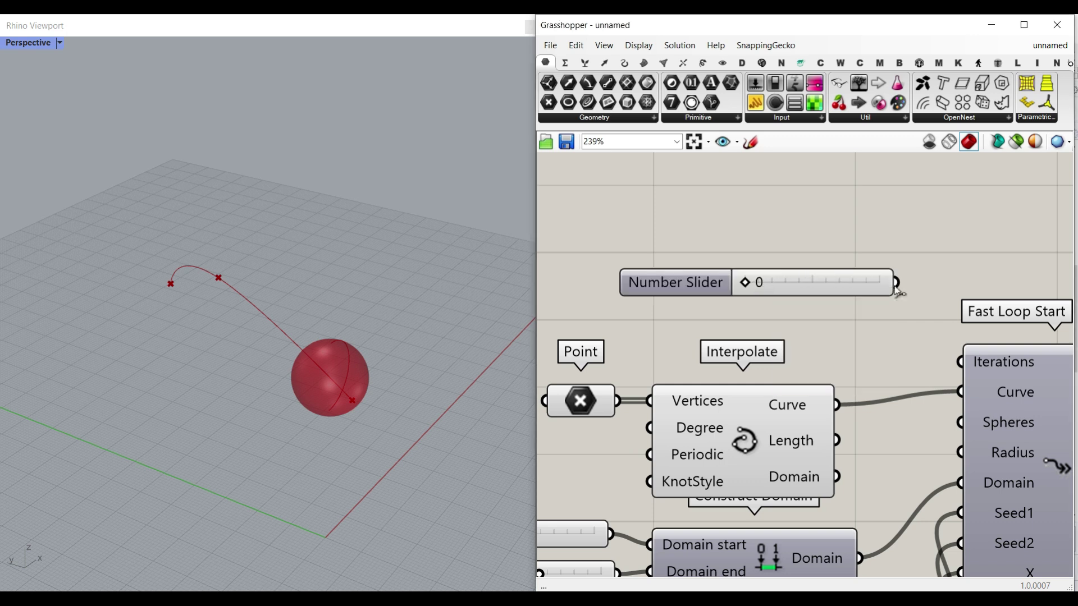
- Connect the new slider to Fast Loop Start's Iterations input and set it to 7
drag(897, 286, 958, 360)
drag(750, 288, 784, 282)
right_drag(340, 314, 193, 324)
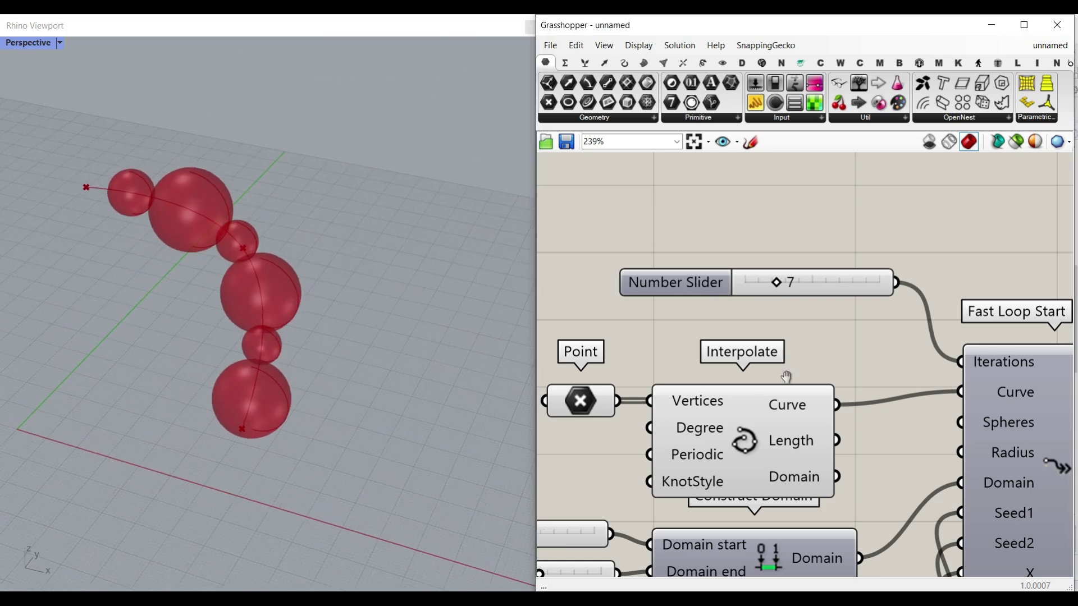
- Lower the minimum of the slider feeding Domain start to 0.1 and set that slider to 0.10
right_drag(787, 376, 904, 304)
scroll(904, 304, down, 5)
scroll(765, 393, up, 6)
double_click(696, 341)
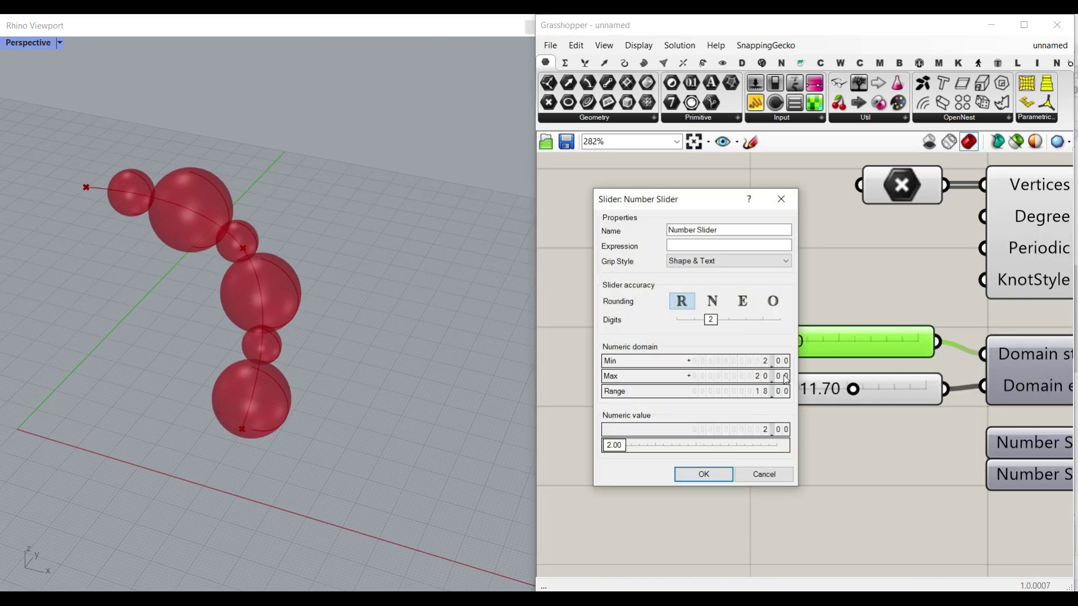
double_click(767, 364)
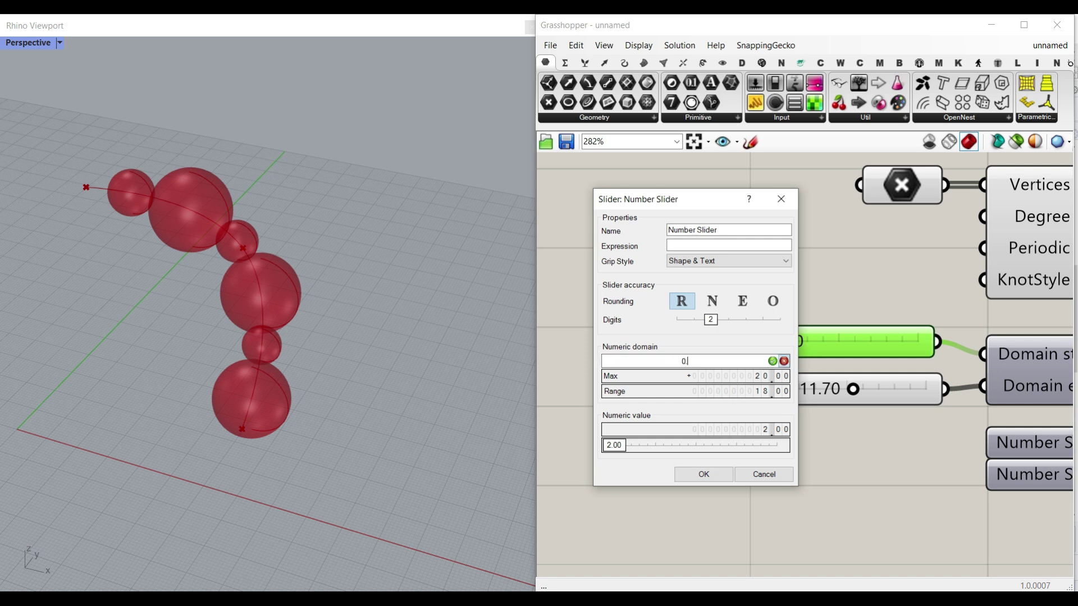
text(0.1)
click(703, 474)
double_click(692, 400)
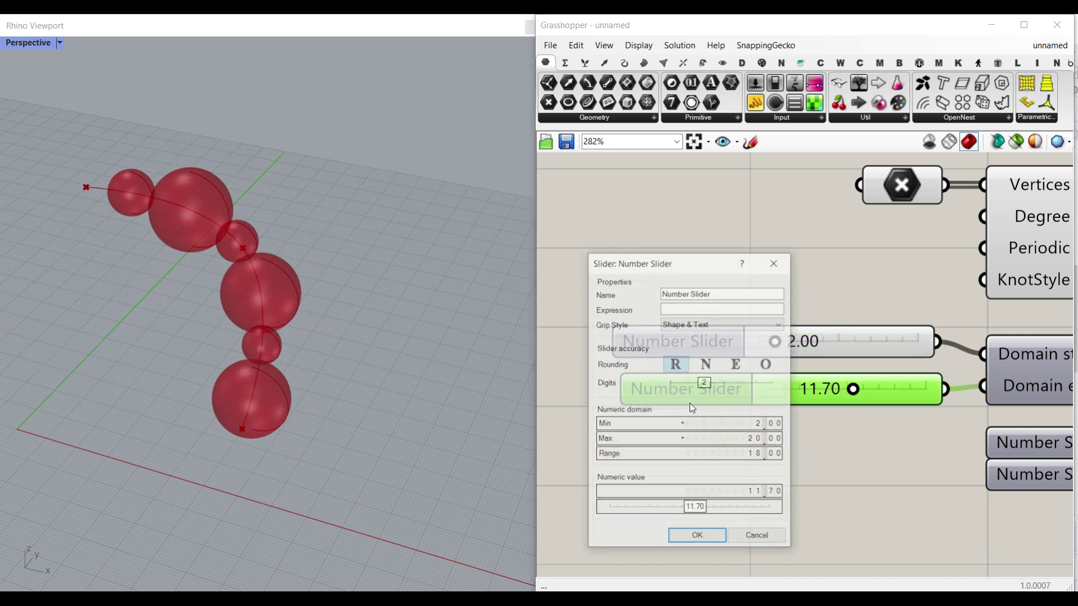
click(698, 537)
drag(777, 346, 763, 348)
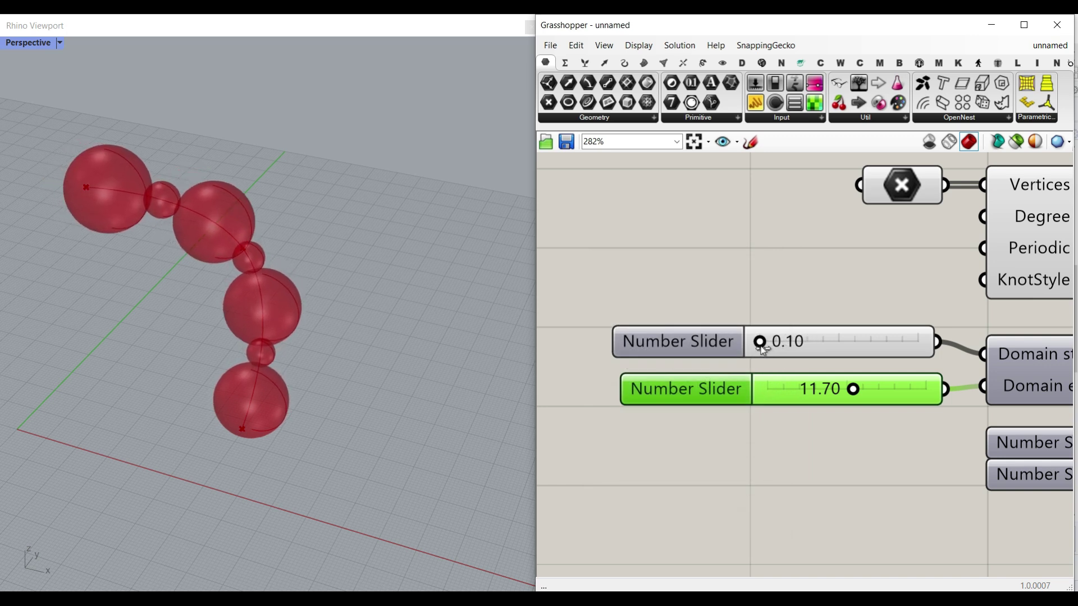
- Set the Iterations slider to 16 and lower the slider feeding Domain end to about 7.14
drag(853, 393, 818, 393)
scroll(817, 393, down, 7)
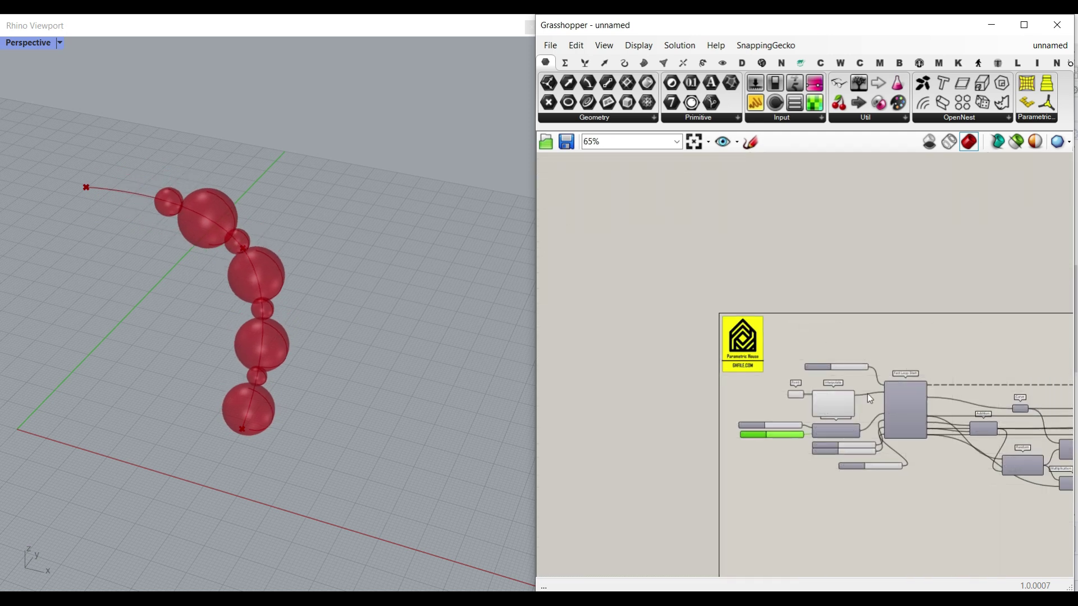
scroll(898, 337, up, 7)
drag(803, 339, 823, 339)
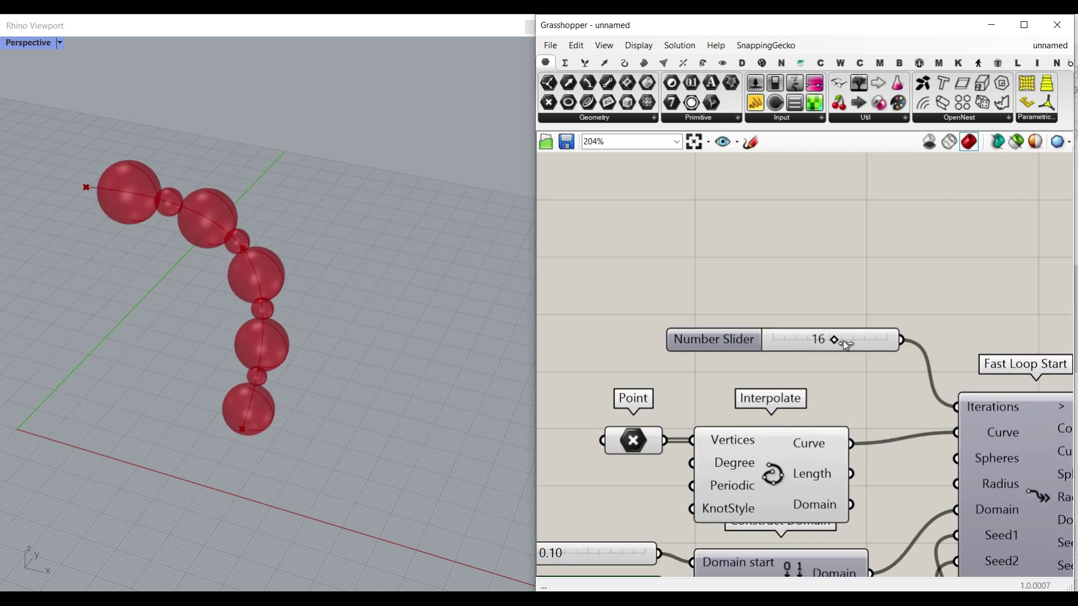
right_drag(724, 414, 858, 240)
scroll(704, 418, up, 1)
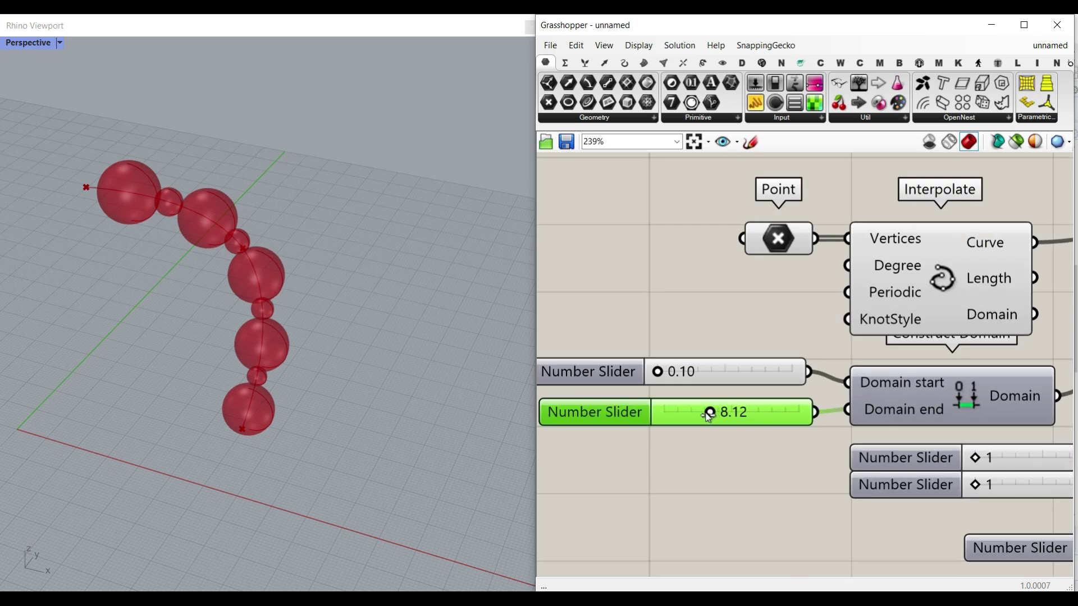
drag(708, 415, 699, 413)
- Set the Seed1 slider to 185 and the Seed2 slider to 434
scroll(702, 411, down, 3)
right_drag(840, 430, 760, 401)
scroll(760, 401, up, 4)
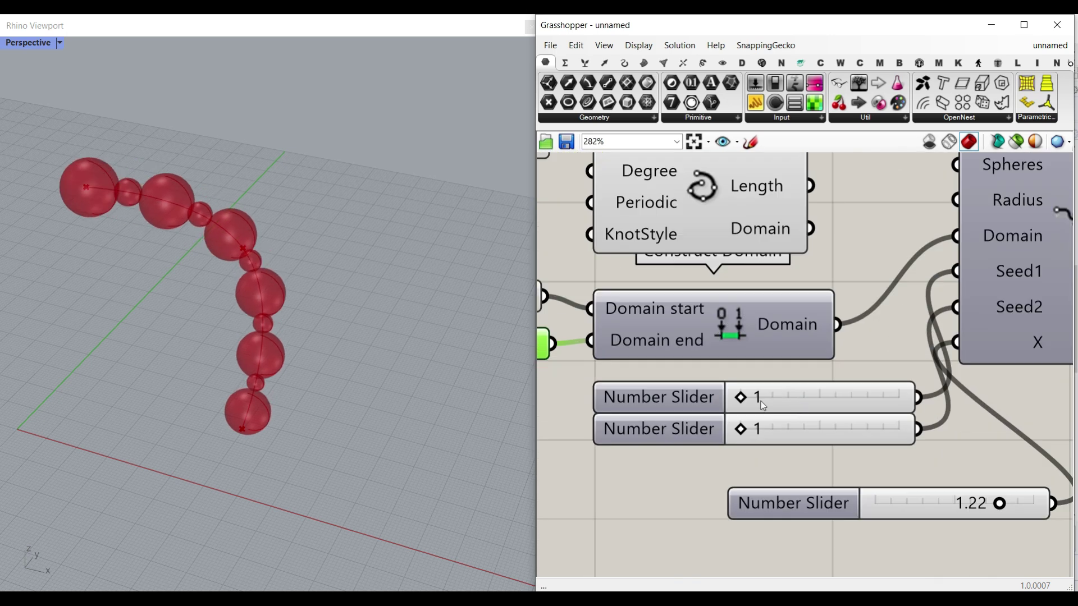
drag(742, 399, 769, 396)
click(747, 431)
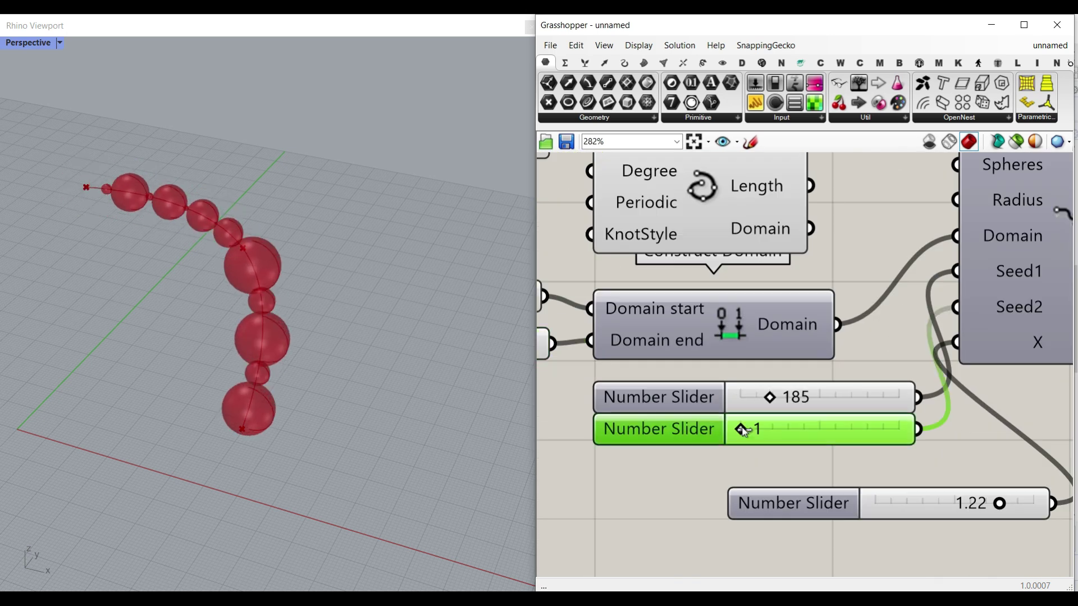
drag(744, 431, 801, 430)
scroll(258, 392, up, 4)
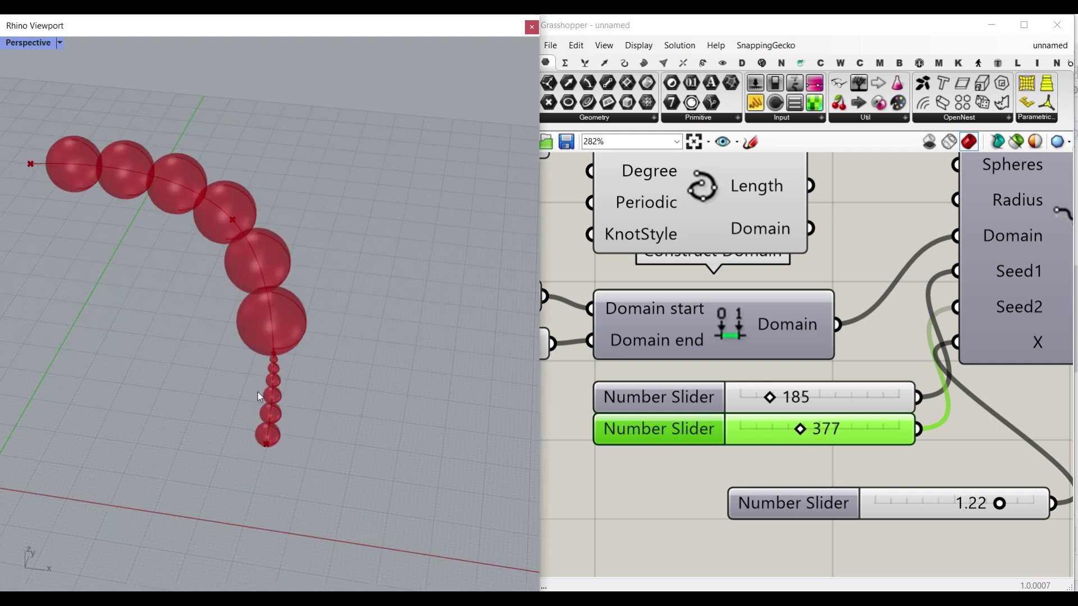
drag(801, 429, 809, 430)
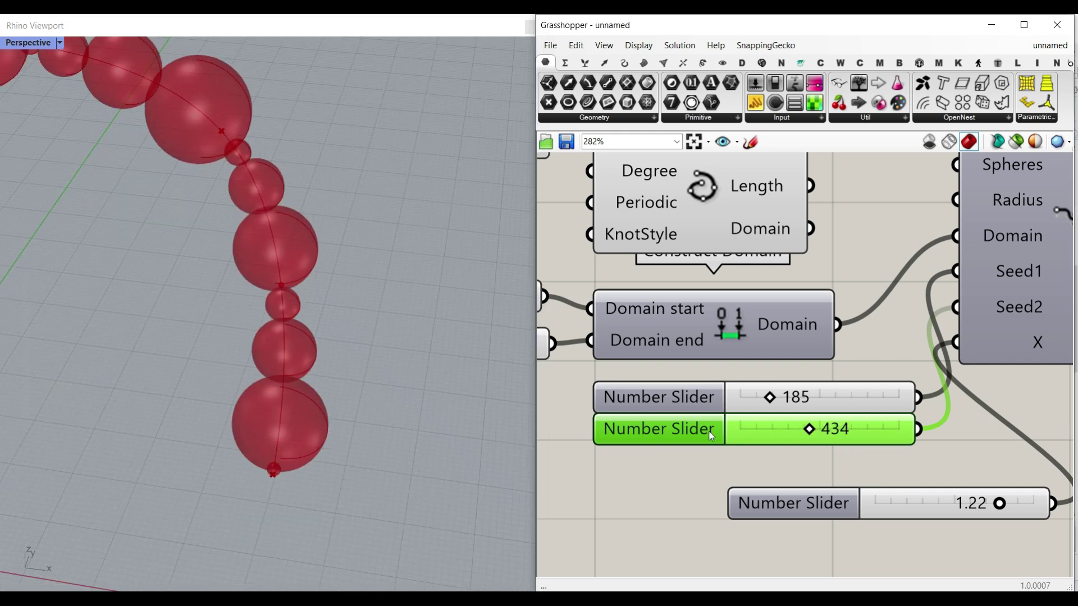
- Try 0.72 on the slider feeding the X input, and settle on 1.23 while checking the sphere sizes
right_drag(889, 466, 761, 423)
drag(871, 465, 793, 462)
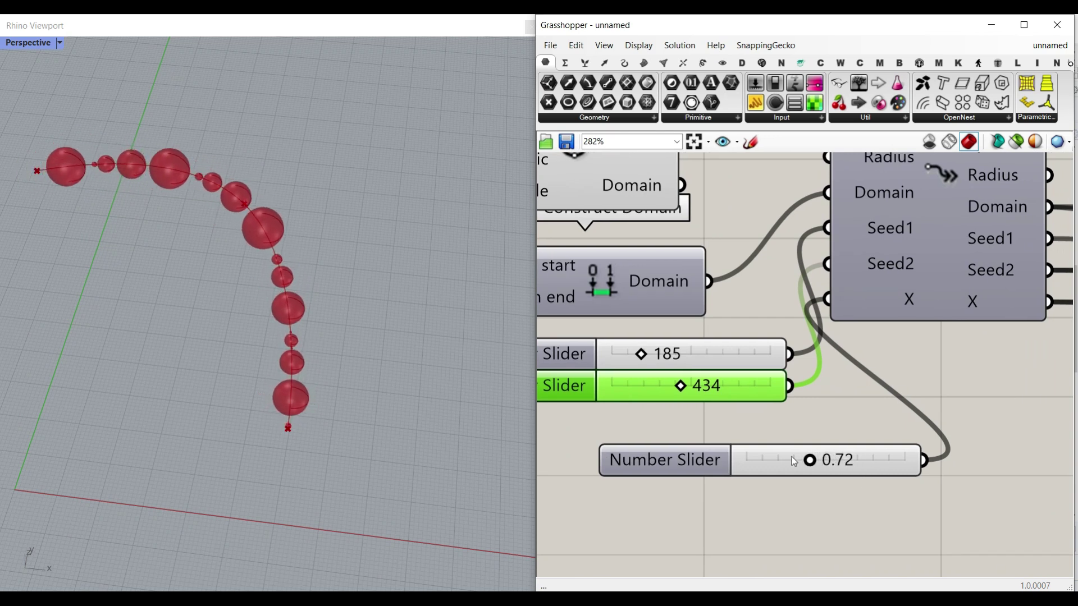
scroll(312, 409, up, 6)
right_drag(257, 363, 236, 332)
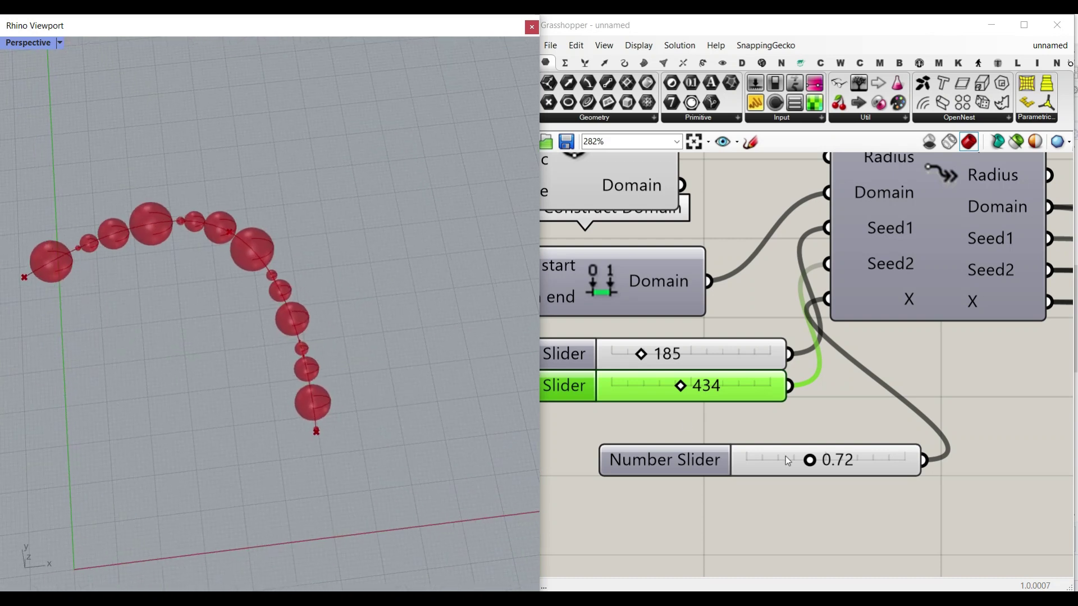
drag(810, 460, 872, 460)
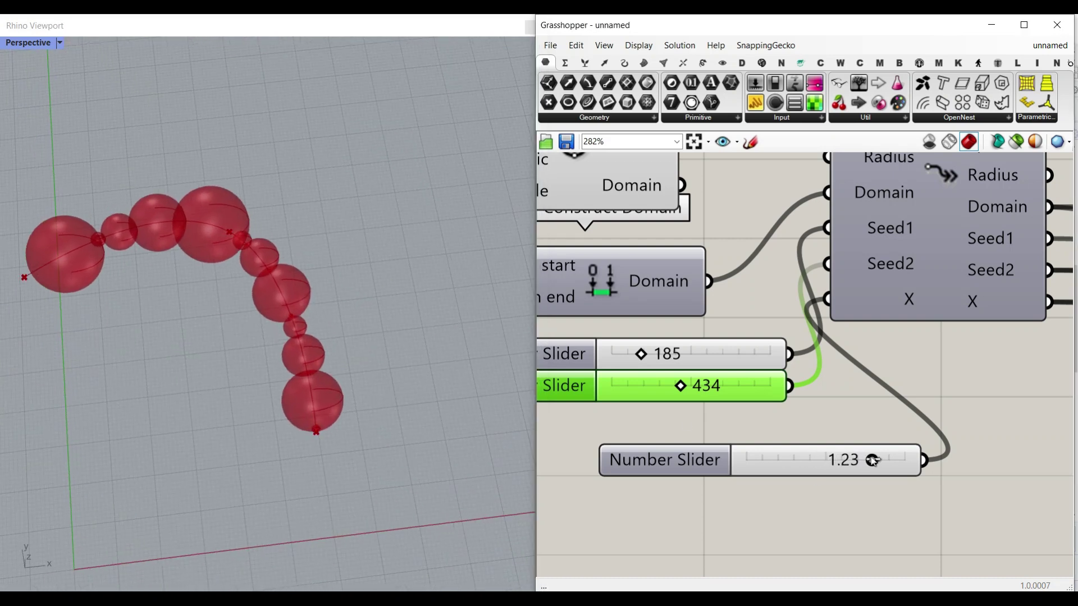
right_drag(406, 419, 364, 360)
scroll(359, 365, down, 4)
- Replace the Brep parameter beside Fast Loop End with a Geometry parameter fed from the Spheres output
scroll(674, 374, down, 9)
right_drag(1038, 375, 741, 368)
scroll(774, 361, up, 4)
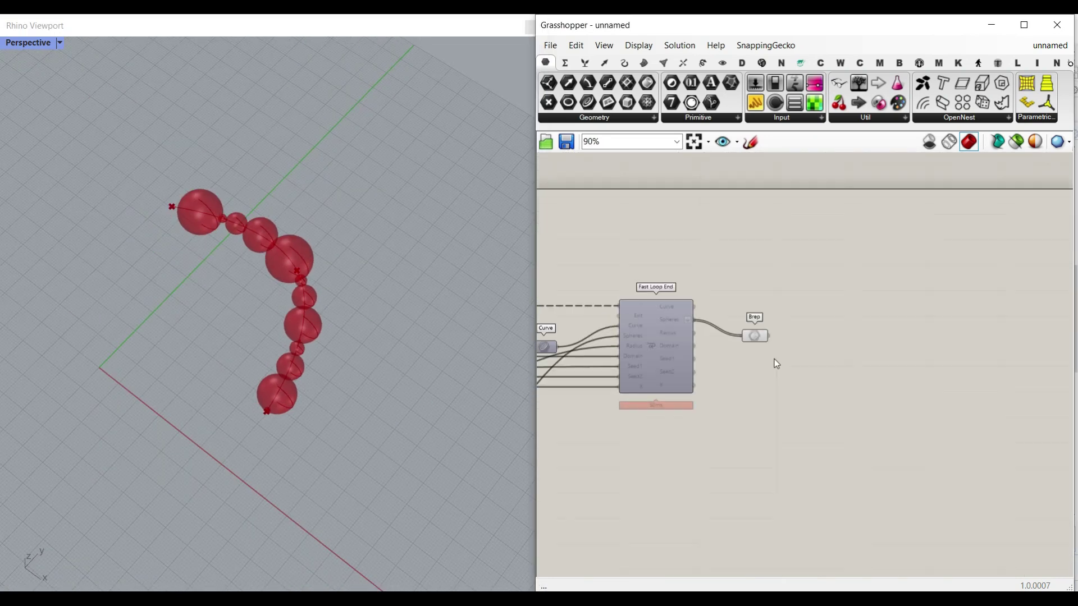
scroll(777, 364, up, 3)
click(726, 306)
click(615, 119)
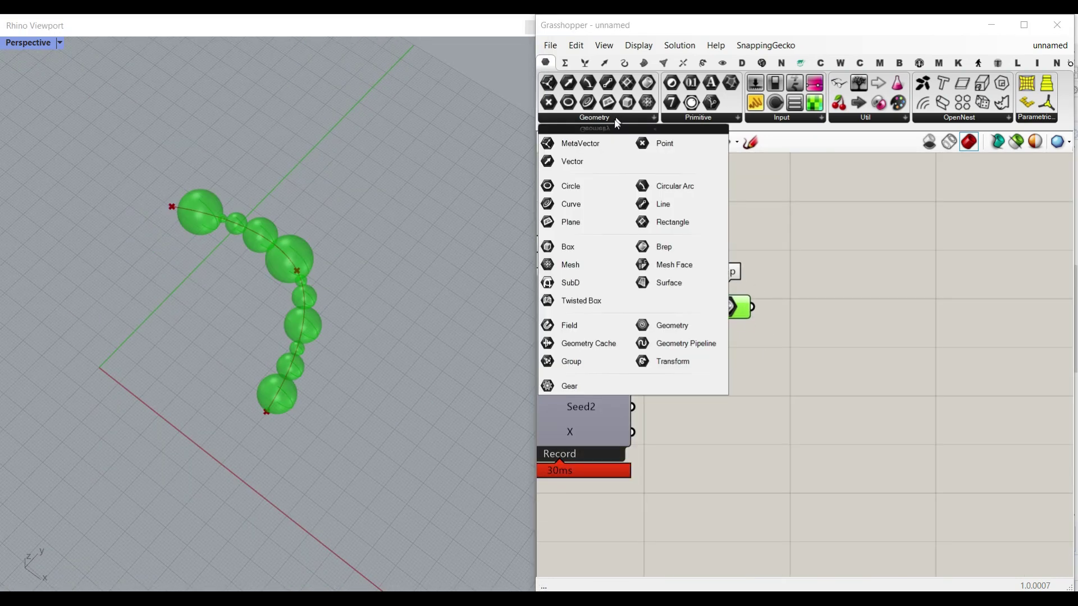
drag(662, 322, 726, 358)
drag(635, 310, 713, 329)
key(Delete)
click(742, 319)
- Add a Solid Union component and feed its Breps input from the Geometry parameter
click(683, 63)
scroll(742, 311, up, 2)
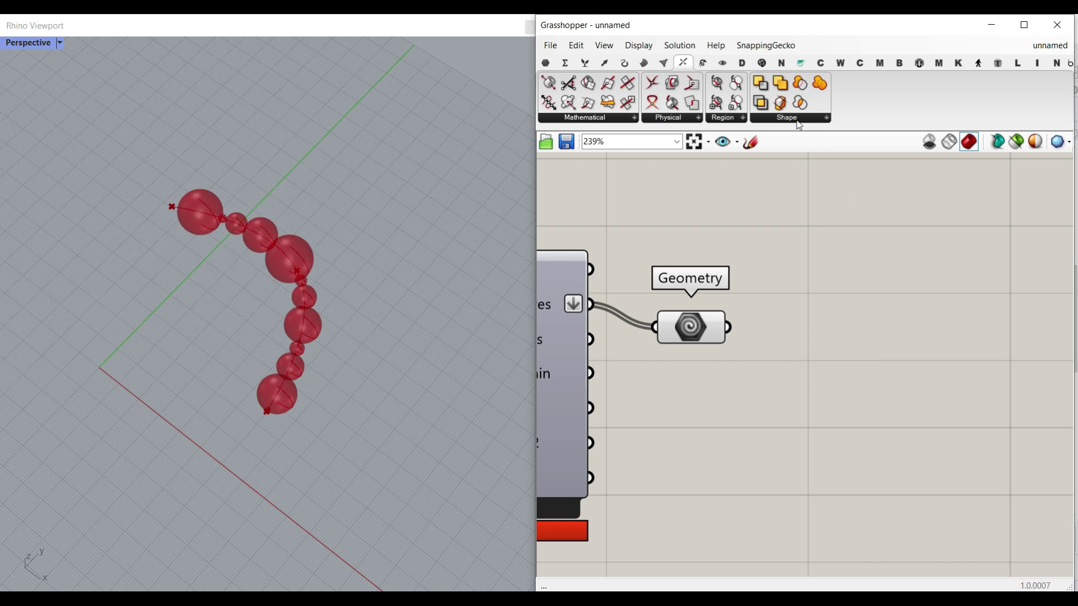
drag(783, 84, 744, 351)
drag(794, 352, 811, 328)
- Add a Custom Preview component and connect the Solid Union result to its Geometry input
click(724, 64)
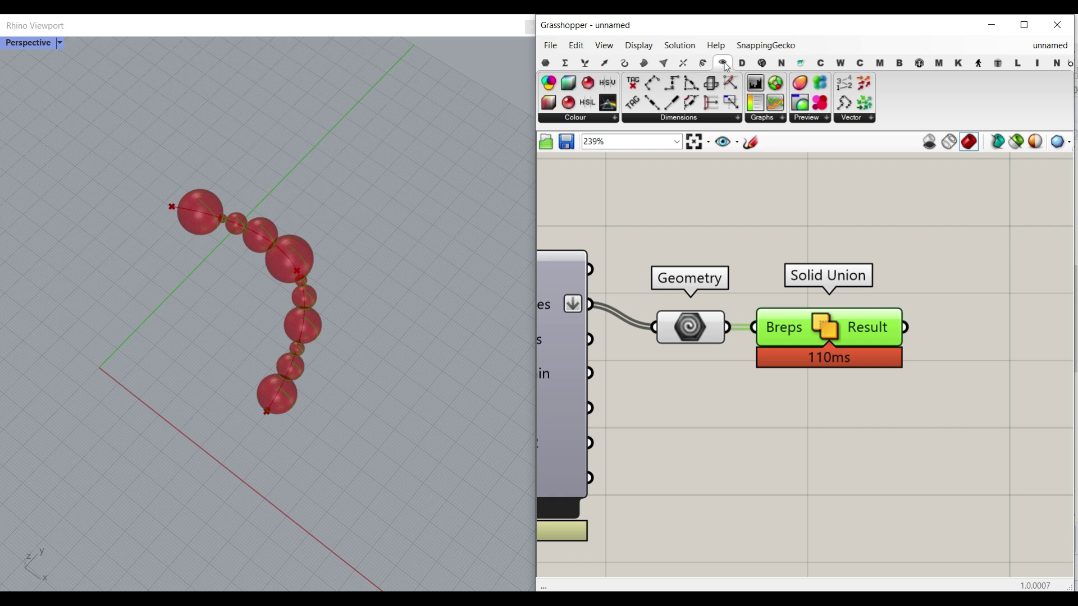
drag(802, 106, 991, 358)
drag(891, 313, 934, 348)
click(889, 406)
- Switch the Perspective viewport to Rendered display and turn off the preview of the Geometry and Solid Union components
right_click(27, 47)
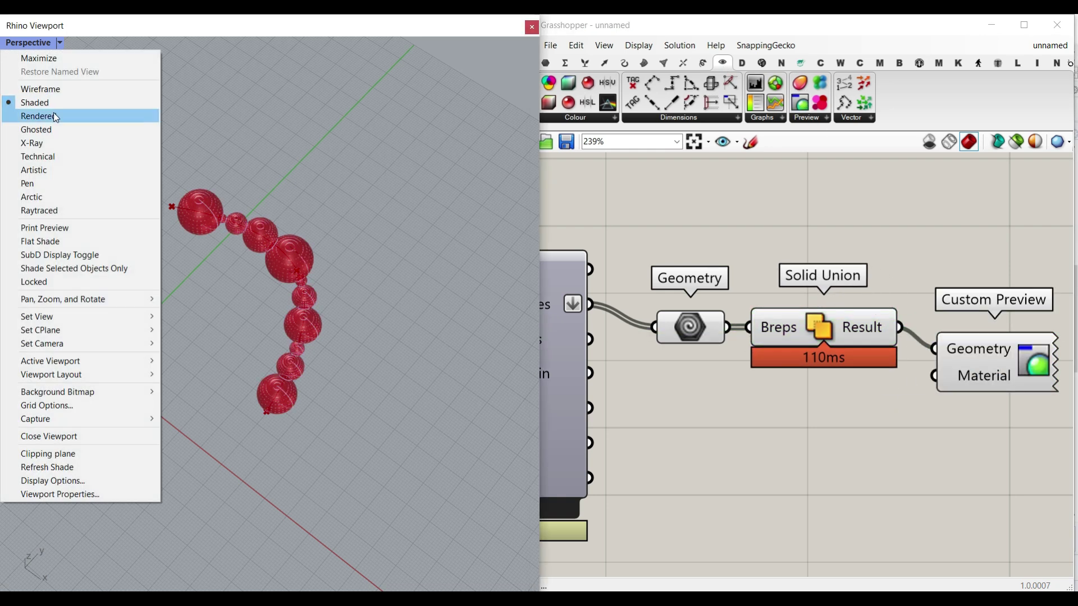
click(55, 116)
right_drag(729, 295, 770, 291)
scroll(769, 290, down, 5)
drag(833, 365, 695, 266)
right_click(703, 213)
click(733, 233)
- Bake the Solid Union result with the default attributes
right_drag(415, 326, 217, 320)
right_click(832, 307)
click(841, 328)
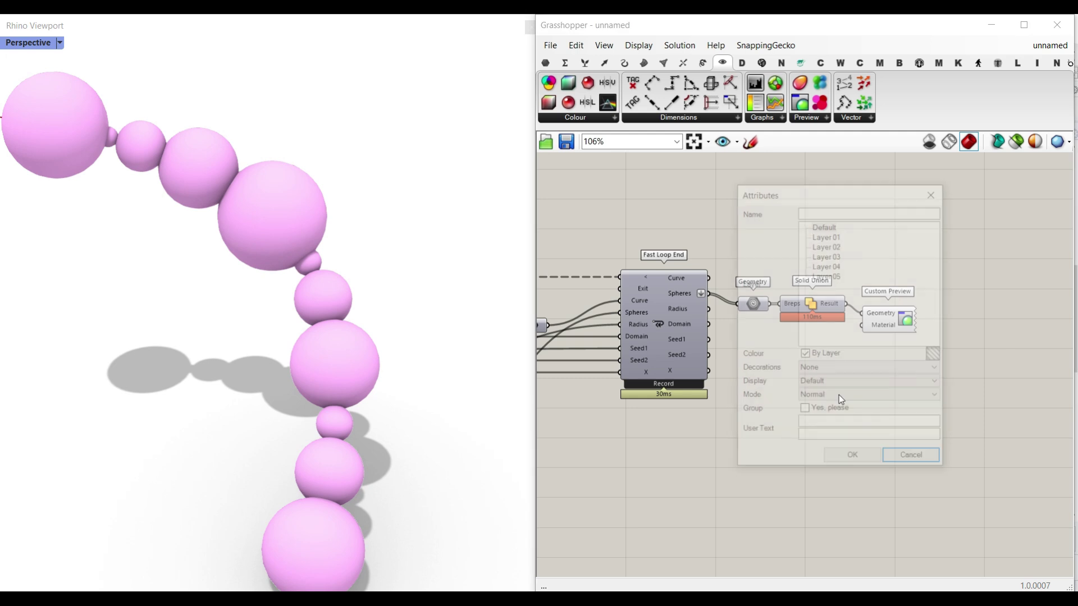
click(854, 459)
- Examine the sphere chain in Shaded display and return the Perspective viewport to Rendered display
click(21, 44)
click(45, 101)
click(201, 348)
key(Escape)
scroll(241, 252, up, 8)
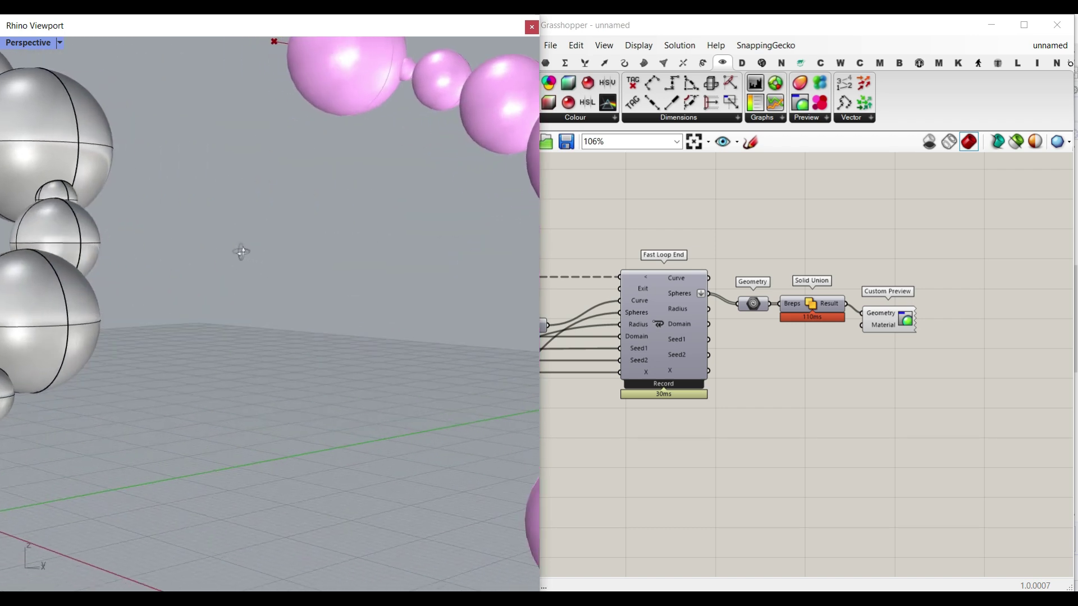
scroll(242, 251, down, 10)
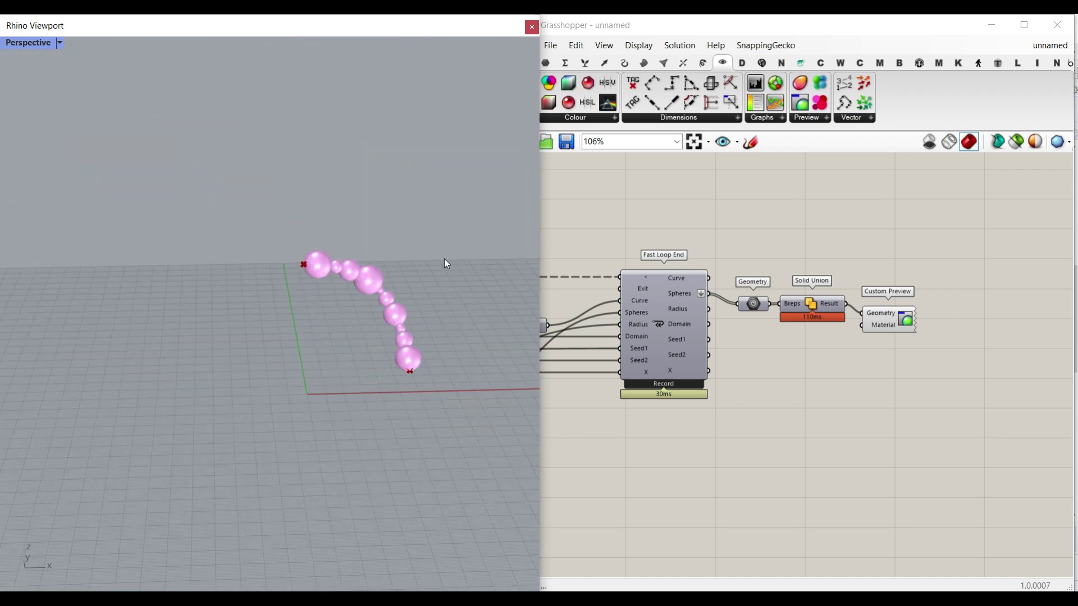
scroll(379, 289, up, 4)
click(47, 49)
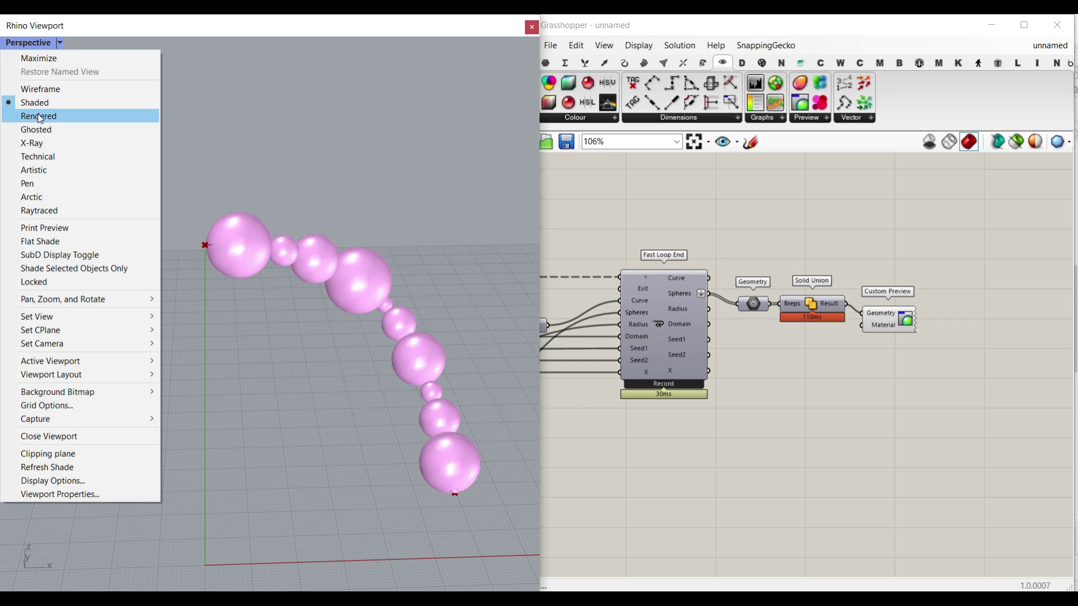
click(48, 113)
- Set the Seed1 and Seed2 sliders to 535 and 505 and the X slider to 0.76
mouse_move(771, 355)
right_down()
mouse_move(818, 321)
mouse_move(905, 339)
mouse_move(937, 332)
right_up()
scroll(818, 321, down, 3)
right_drag(593, 336, 851, 331)
scroll(811, 332, up, 7)
drag(810, 324, 758, 329)
right_drag(673, 261, 702, 320)
drag(681, 324, 691, 291)
right_drag(702, 301, 730, 322)
scroll(730, 322, down, 3)
scroll(657, 326, up, 3)
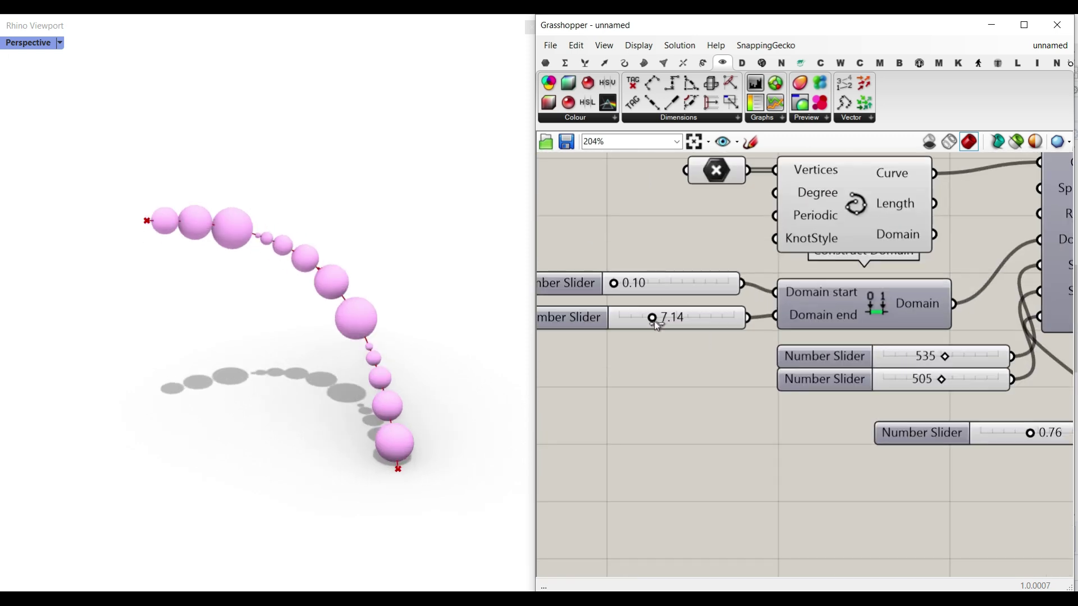
- Set the Domain end slider to 4.66 and raise the Iterations slider to 30
drag(656, 322, 643, 323)
right_drag(643, 321, 588, 439)
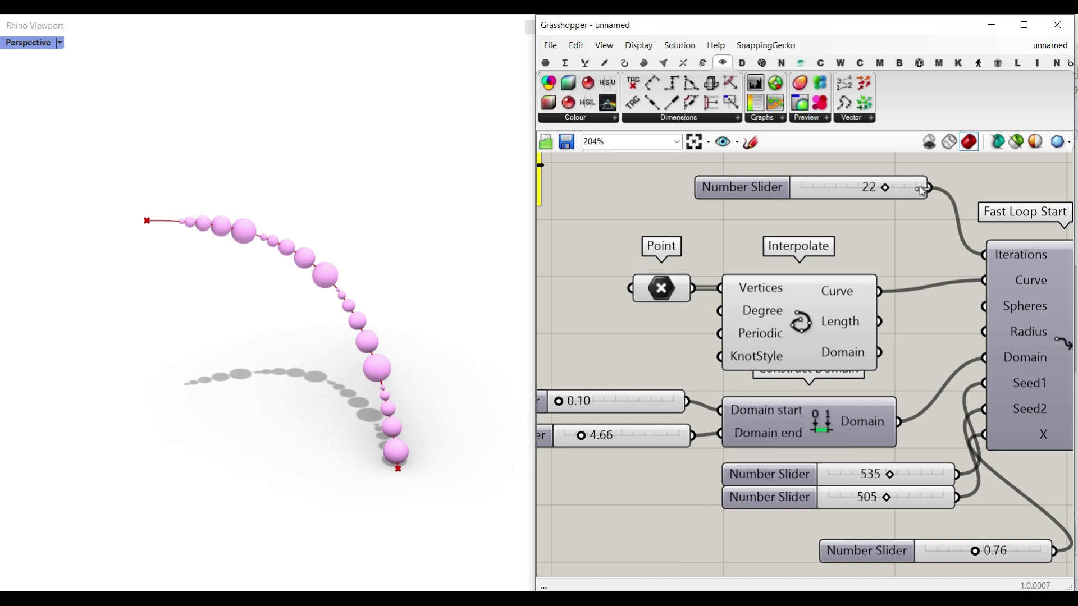
right_drag(755, 285, 807, 266)
- Select the Point parameter and reposition the curve's middle point in the viewport to reshape the sphere chain
scroll(689, 272, up, 2)
click(694, 274)
drag(320, 252, 345, 334)
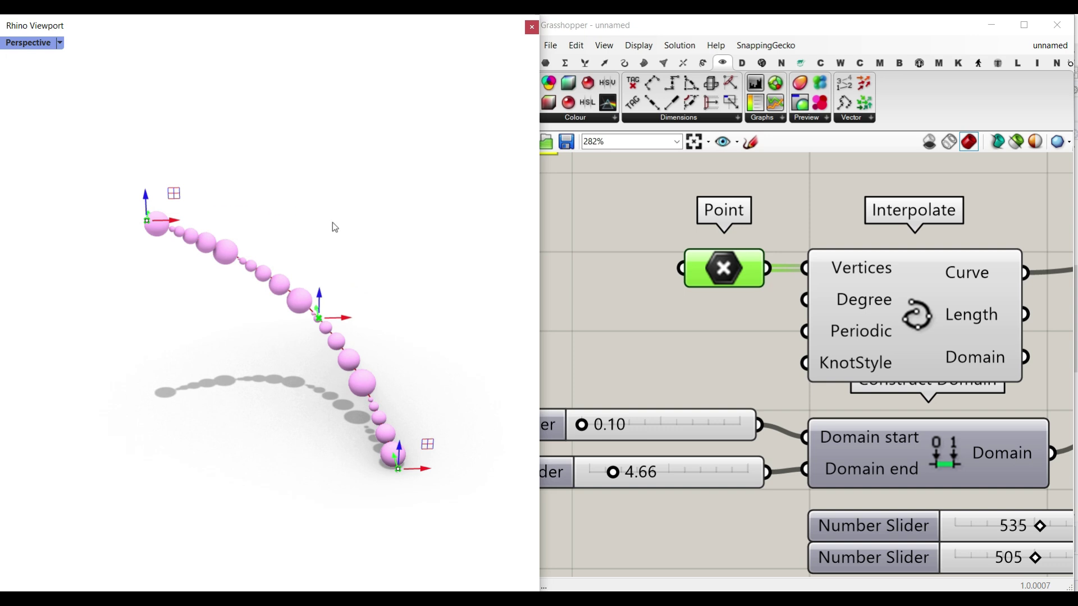
drag(333, 222, 333, 219)
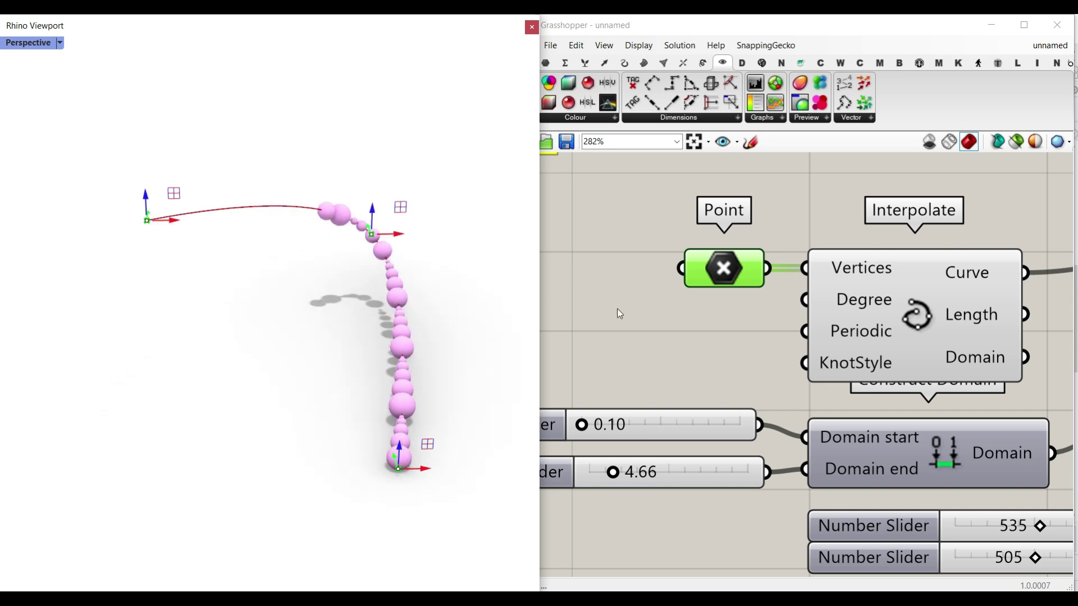
- Raise the maximum of the Iterations slider above 30 and set the slider to 53
right_drag(616, 313, 549, 362)
double_click(777, 188)
drag(859, 226, 859, 179)
click(803, 328)
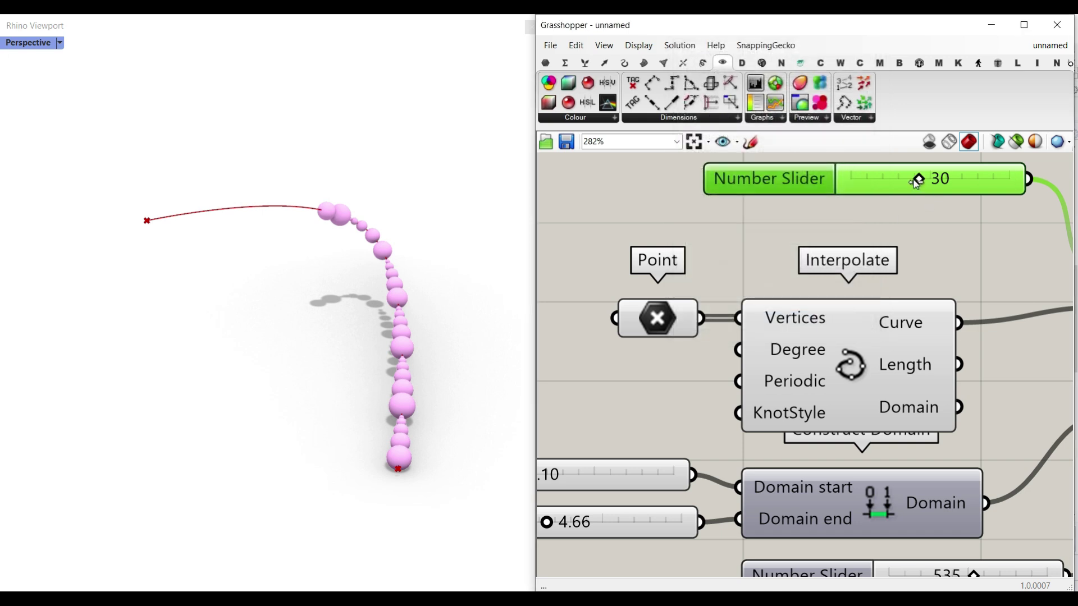
drag(967, 184, 974, 184)
mouse_move(372, 294)
right_down()
mouse_move(357, 287)
mouse_move(368, 288)
right_up()
- Set the Seed1 slider to 404 and the Seed2 slider to 413
right_drag(773, 574, 685, 376)
drag(857, 403, 833, 375)
click(868, 380)
scroll(773, 405, down, 4)
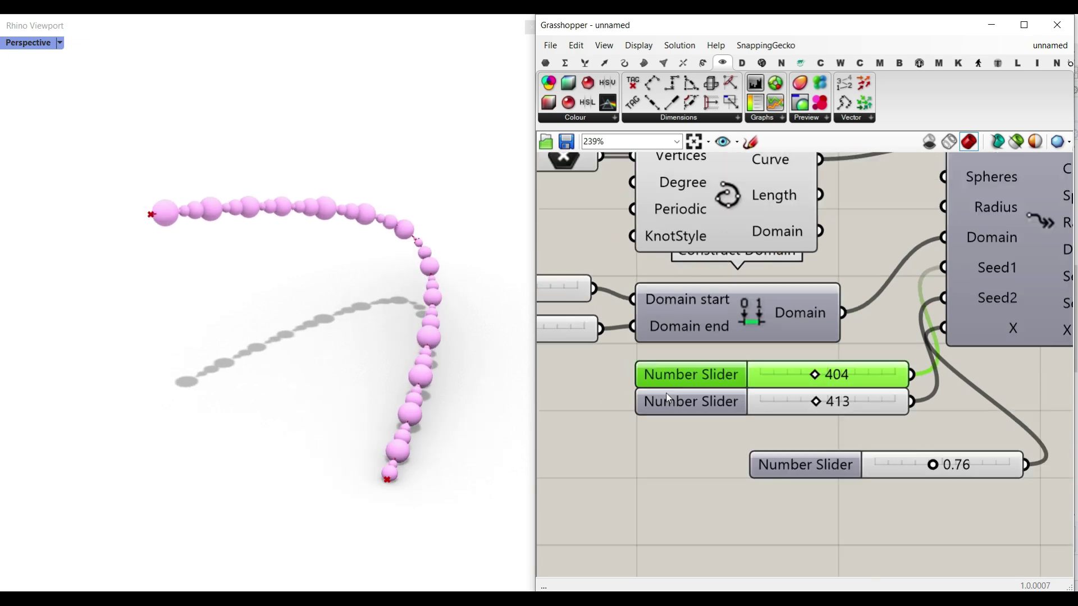
- Set the slider feeding the X input to 1.12 and inspect the resulting sphere chain
scroll(893, 435, up, 5)
drag(826, 418, 884, 421)
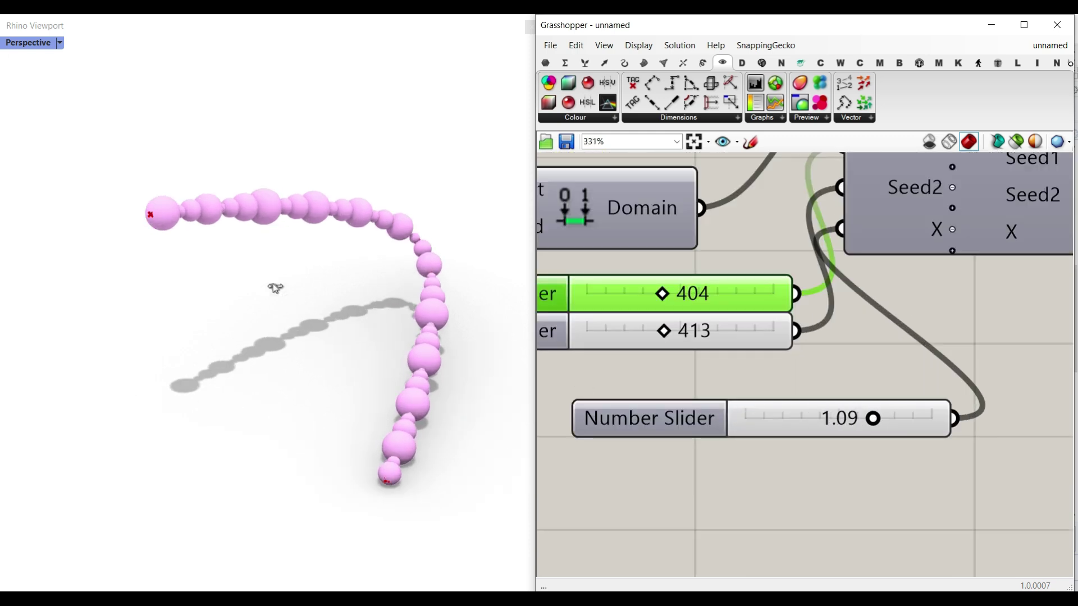
click(275, 289)
scroll(288, 302, up, 3)
scroll(288, 307, down, 4)
right_drag(328, 352, 400, 313)
scroll(400, 313, up, 5)
scroll(617, 288, down, 4)
- Select the Point parameter again and move the curve's middle point to bend the sphere chain differently
right_drag(623, 295, 766, 392)
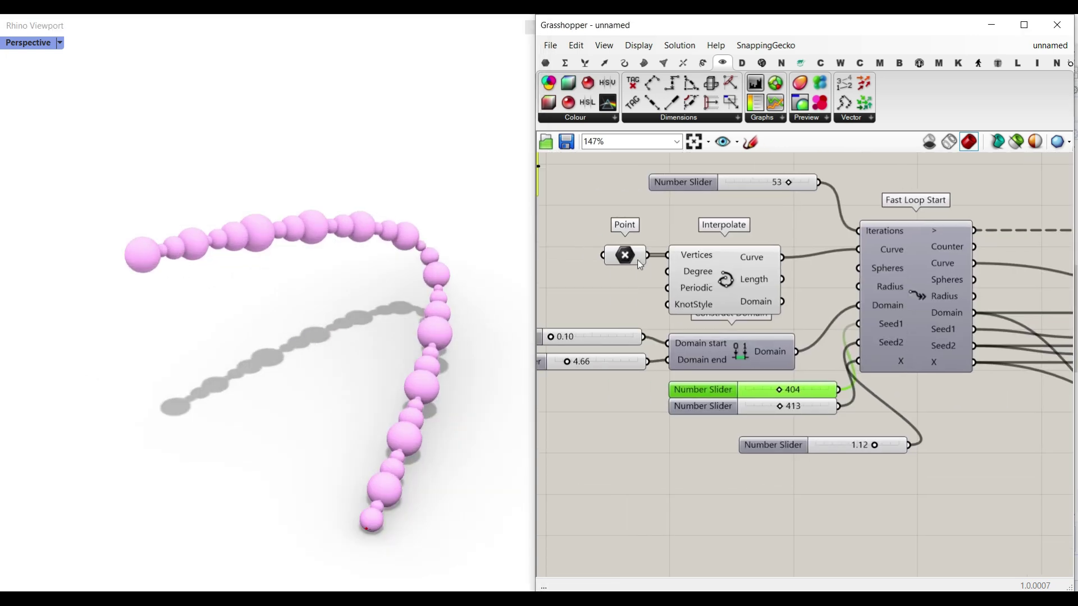
click(634, 257)
right_drag(435, 262, 485, 319)
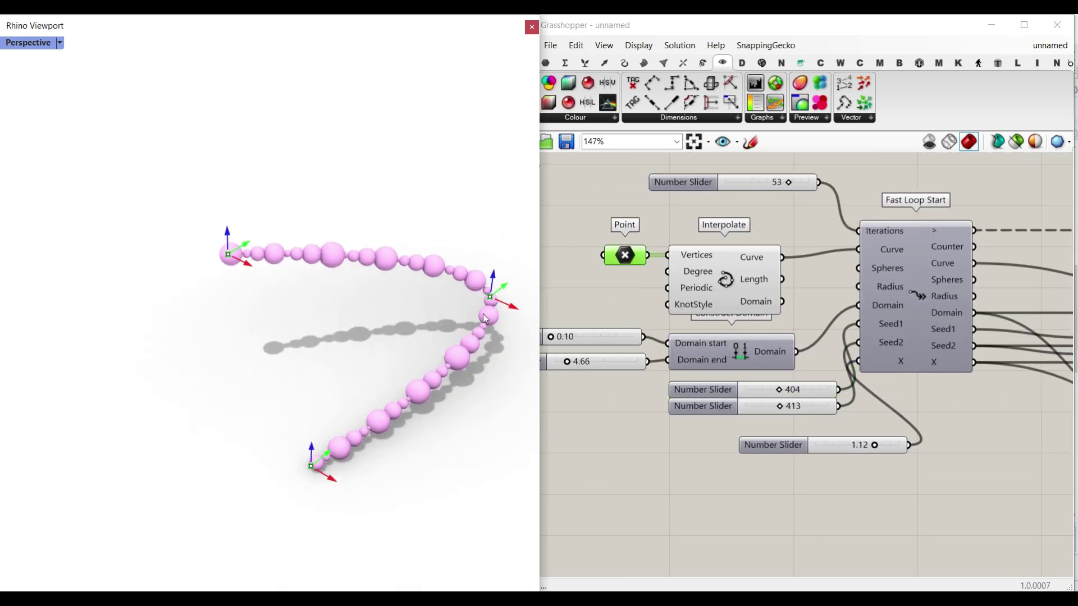
drag(396, 310, 367, 315)
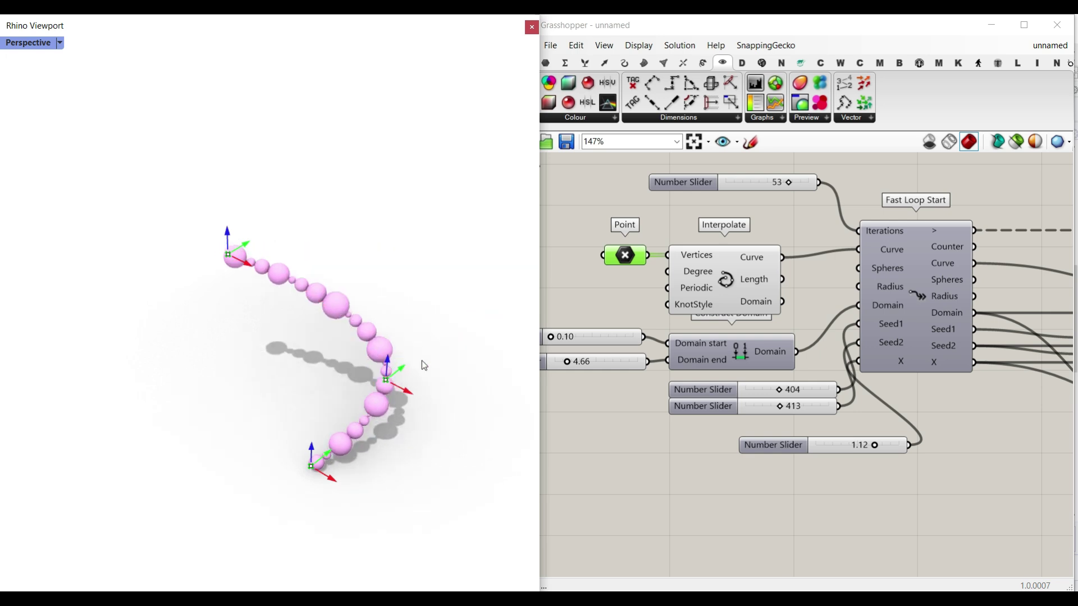
right_drag(396, 375, 414, 366)
scroll(384, 352, up, 7)
scroll(385, 356, down, 4)
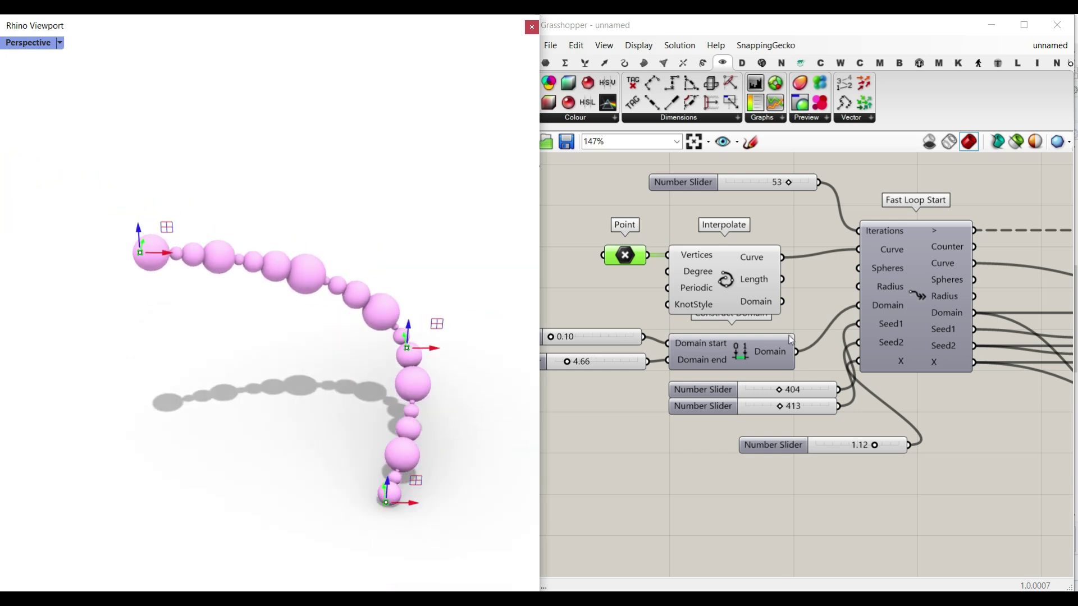
scroll(789, 335, down, 5)
scroll(909, 409, up, 4)
right_drag(908, 408, 801, 395)
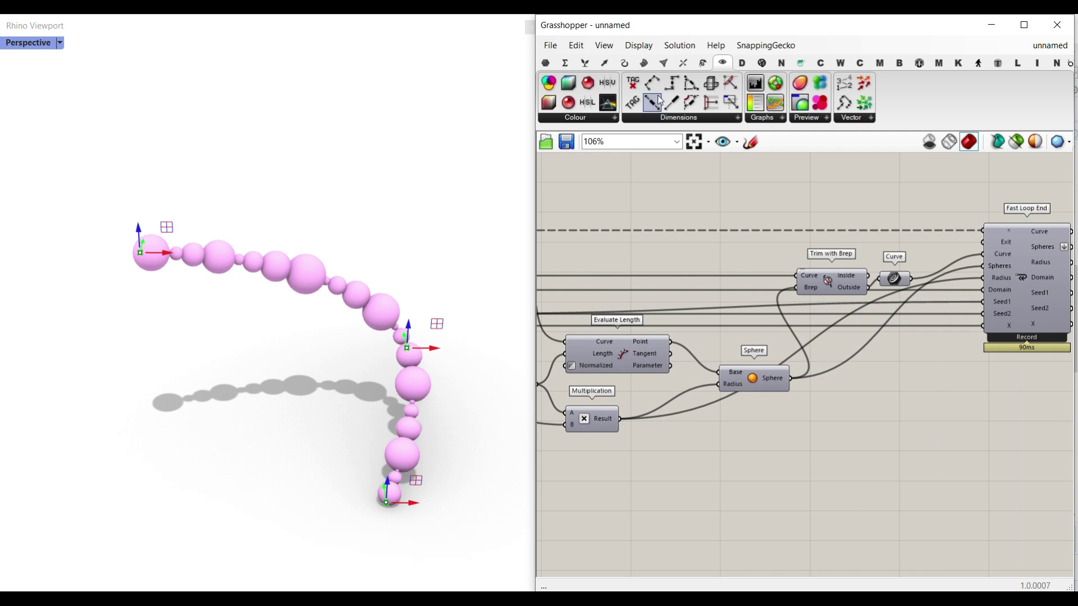
- Add a Mesh Sphere Ex component below Sphere, feeding Evaluate Length's Point into Base and the Multiplication Result into Radius
click(661, 64)
click(783, 119)
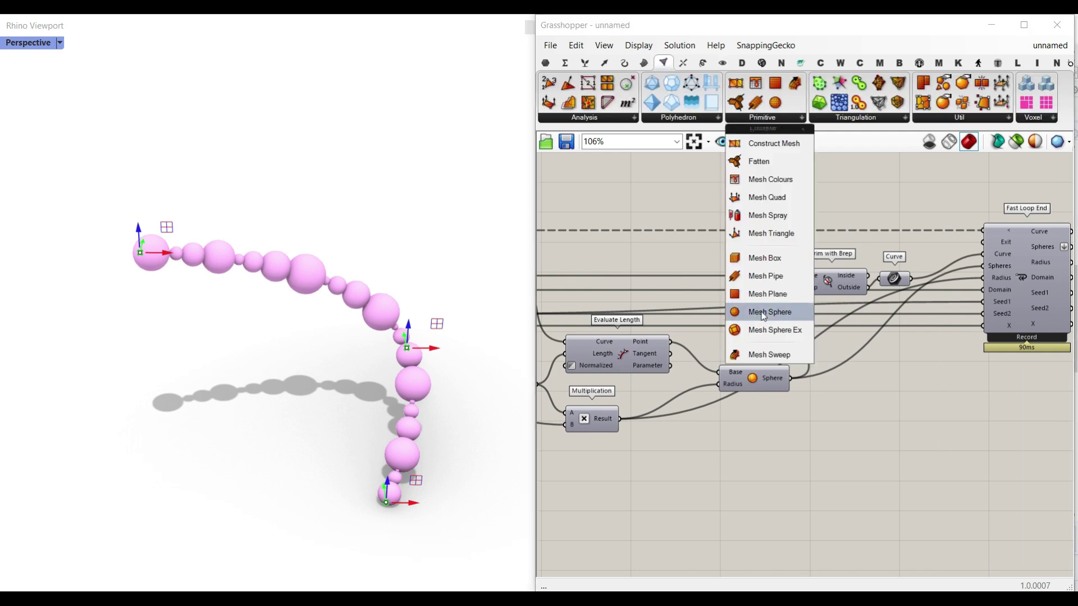
click(769, 329)
click(782, 438)
scroll(727, 393, up, 2)
right_drag(665, 346, 685, 309)
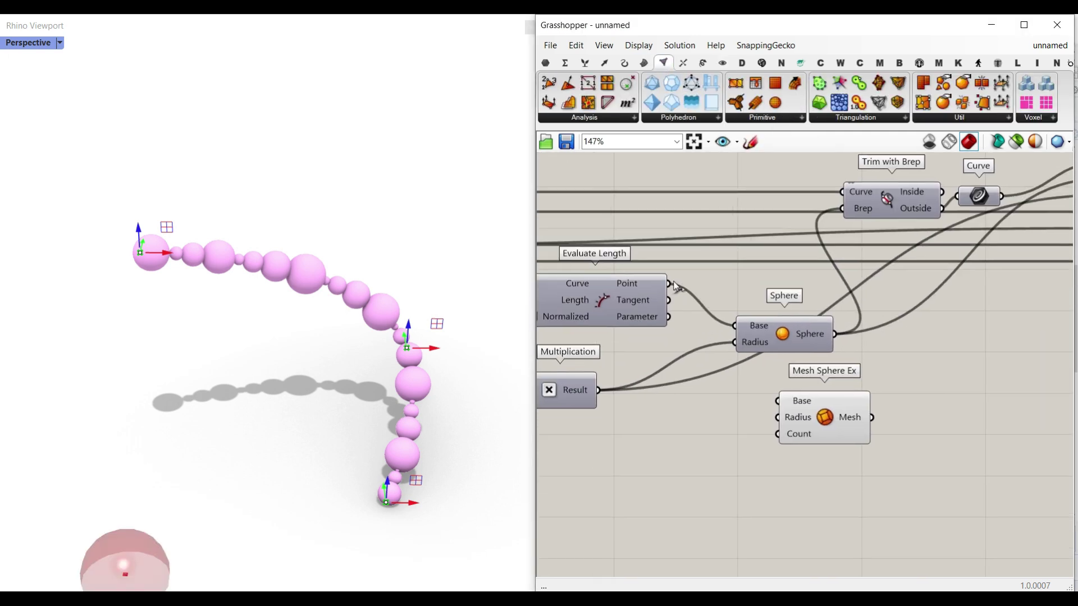
drag(767, 397, 776, 400)
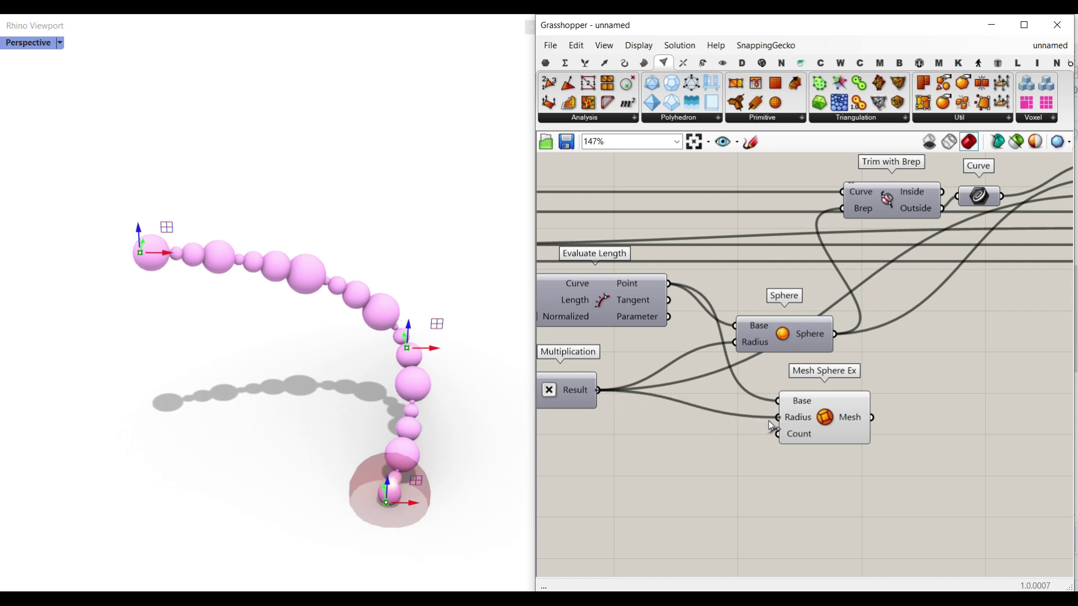
- Add a panel containing 10 and connect it to the Count input of Mesh Sphere Ex
scroll(803, 446, up, 2)
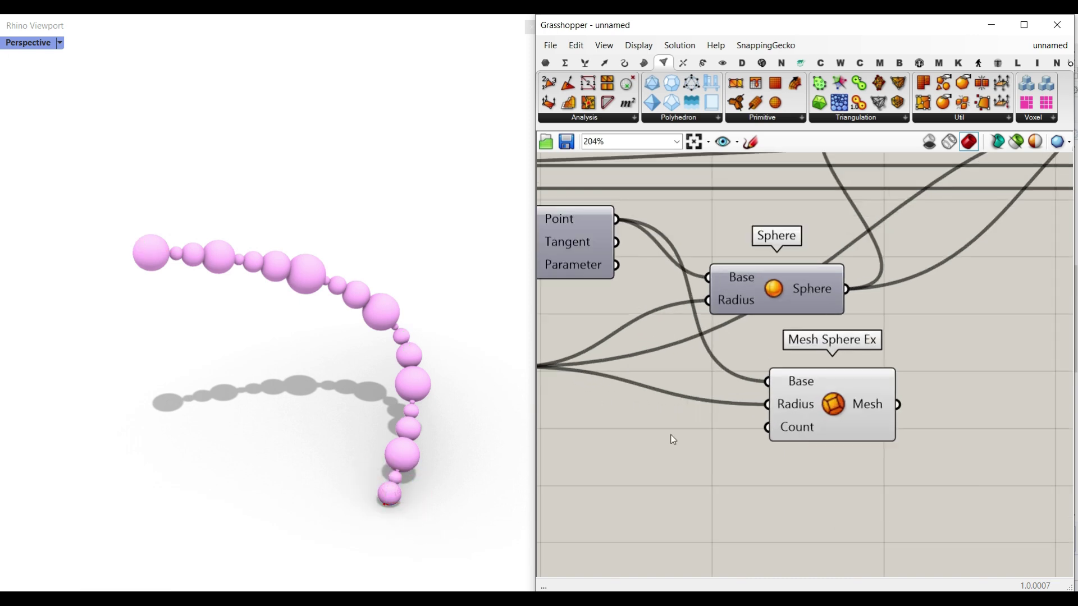
double_click(639, 436)
text(//10)
key(Return)
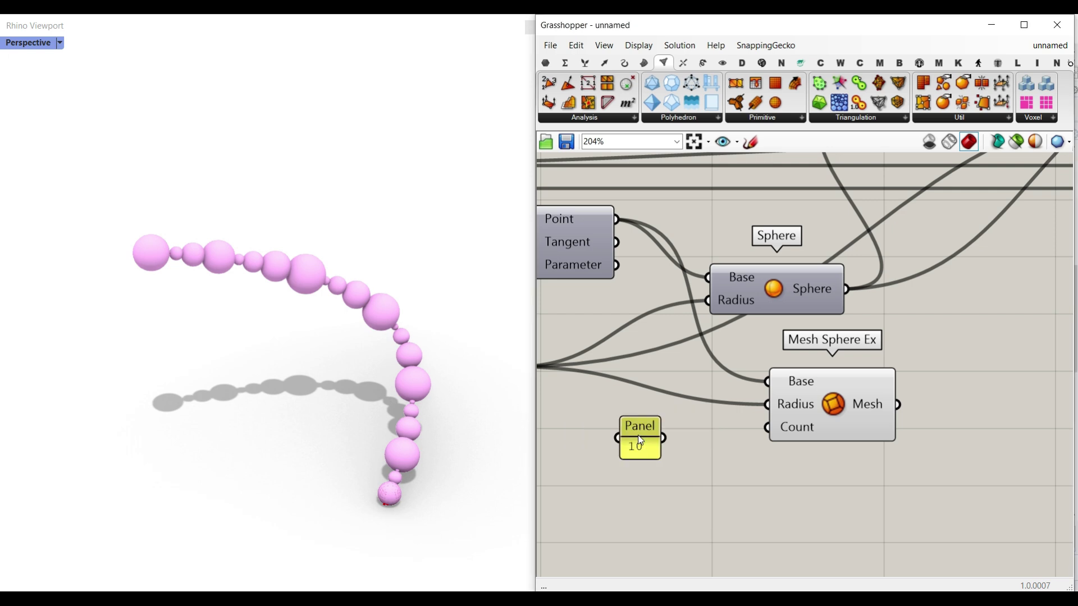
scroll(928, 416, down, 2)
right_drag(927, 416, 727, 460)
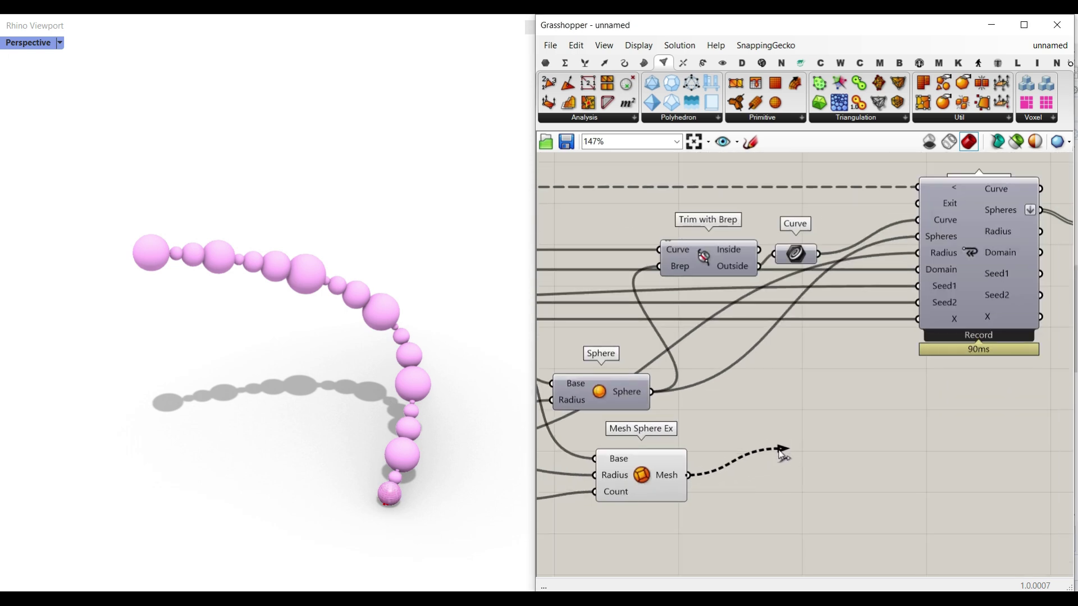
- Shift Trim with Brep and Curve slightly upward, and connect the Mesh Sphere Ex output to Fast Loop End's Spheres input, replacing Sphere
drag(781, 452, 782, 452)
right_drag(752, 407, 794, 408)
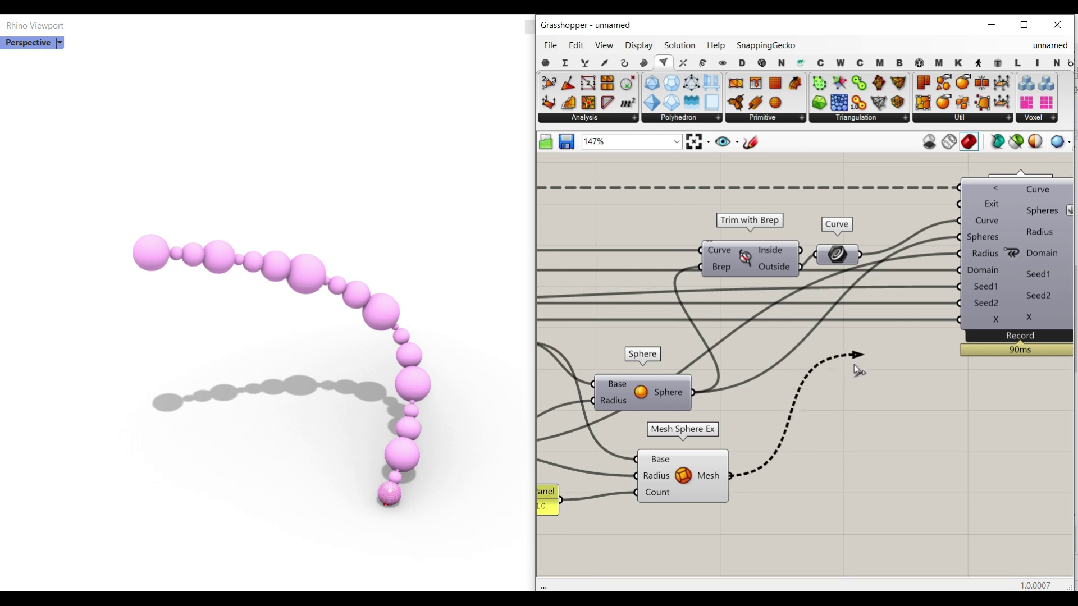
drag(776, 267, 765, 255)
drag(837, 261, 824, 246)
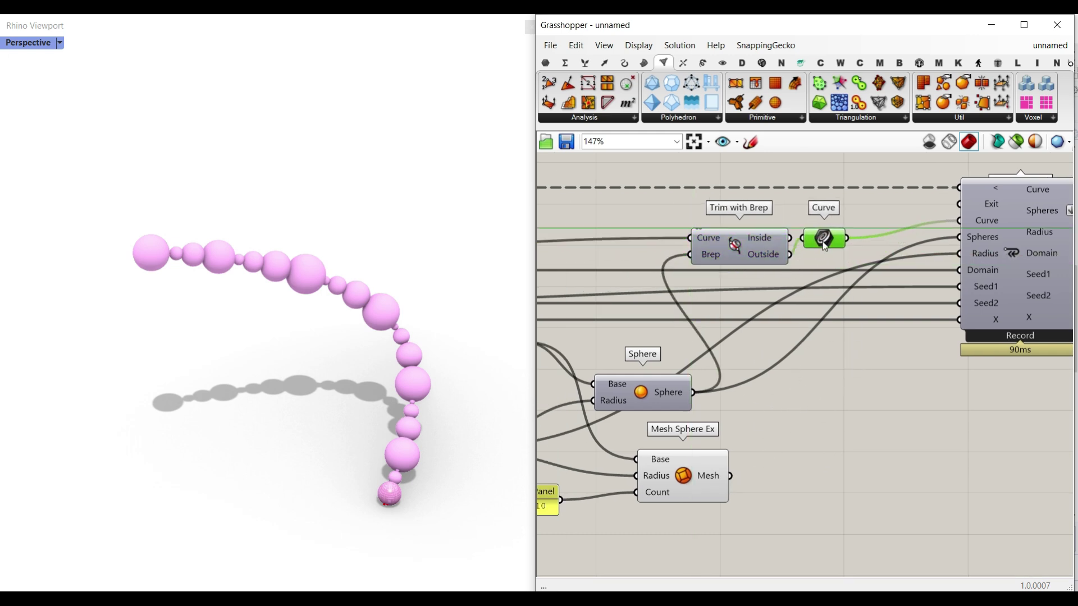
drag(761, 454, 960, 237)
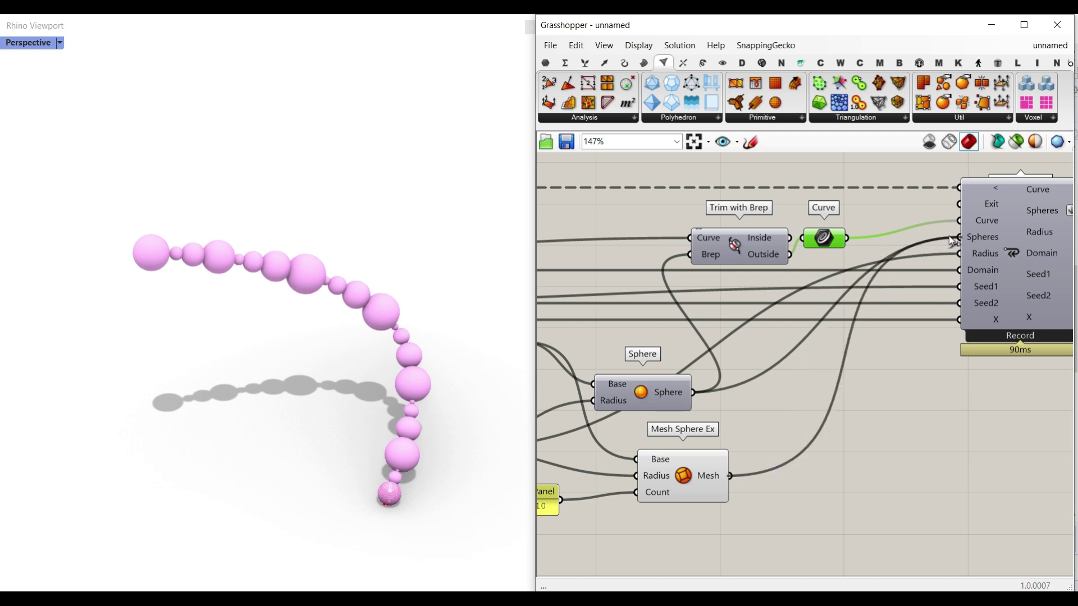
- Add a Mesh Union component below the Solid Union component
scroll(802, 397, down, 1)
scroll(801, 398, down, 1)
right_drag(998, 306, 852, 327)
scroll(848, 321, up, 4)
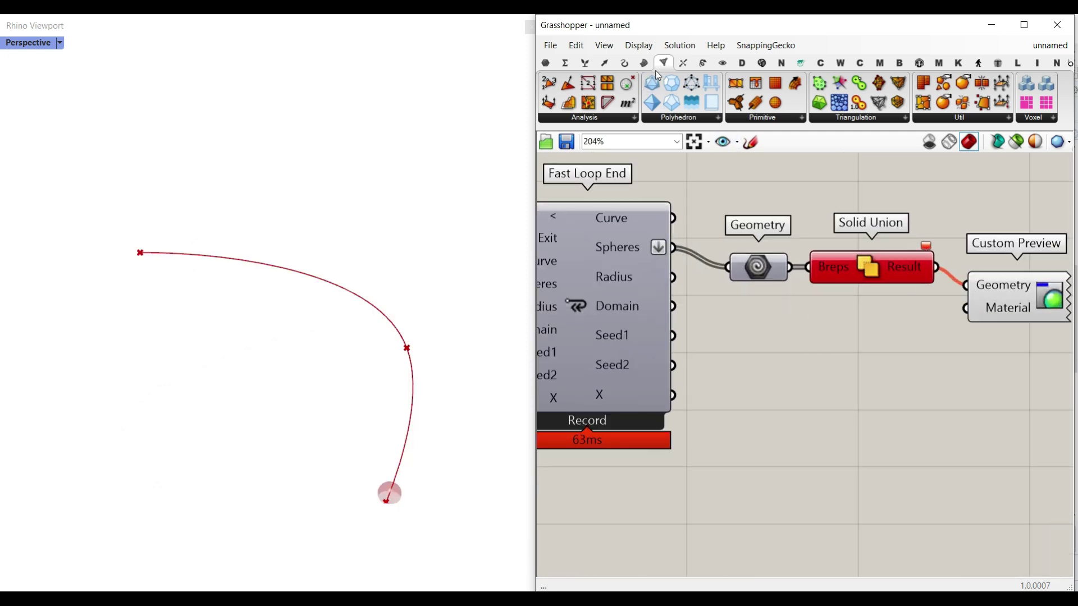
click(683, 62)
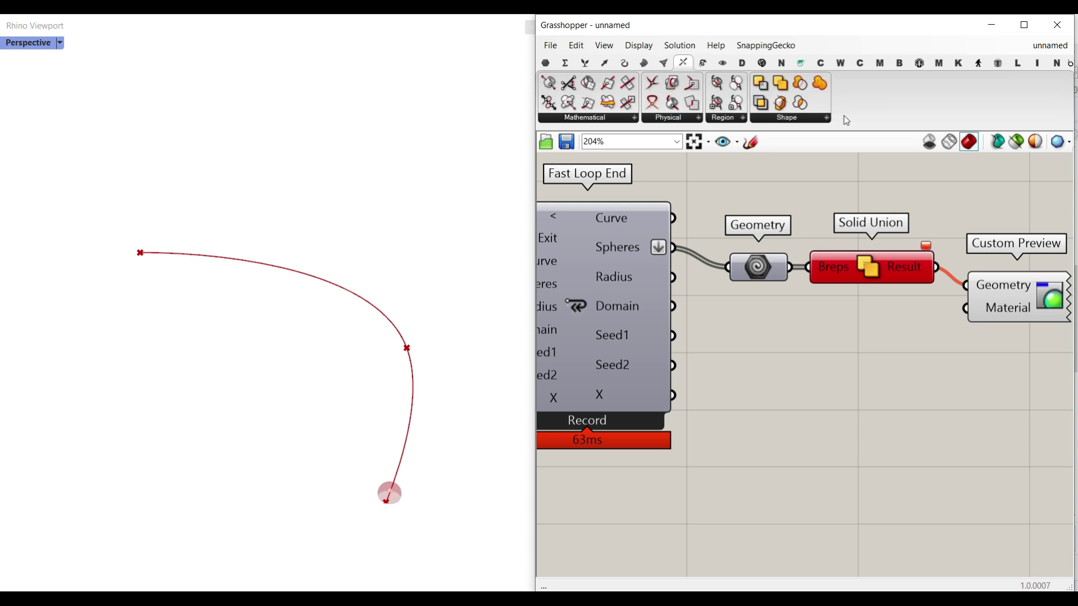
click(791, 118)
drag(810, 267, 883, 346)
click(784, 121)
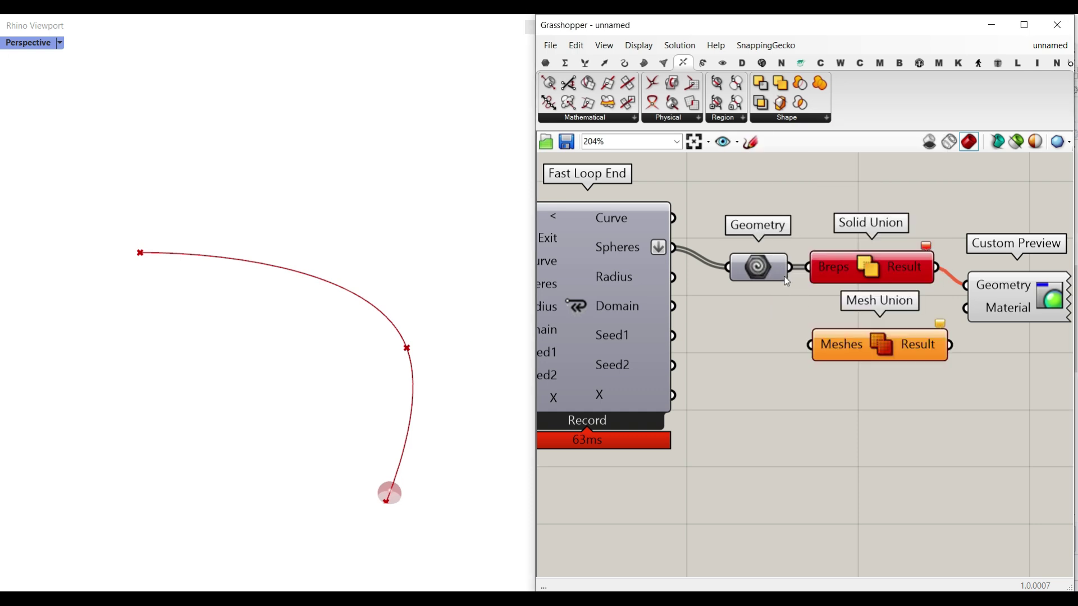
- Connect the Geometry parameter to Mesh Union and add its Result to the Custom Preview's Geometry input
right_drag(962, 370, 896, 360)
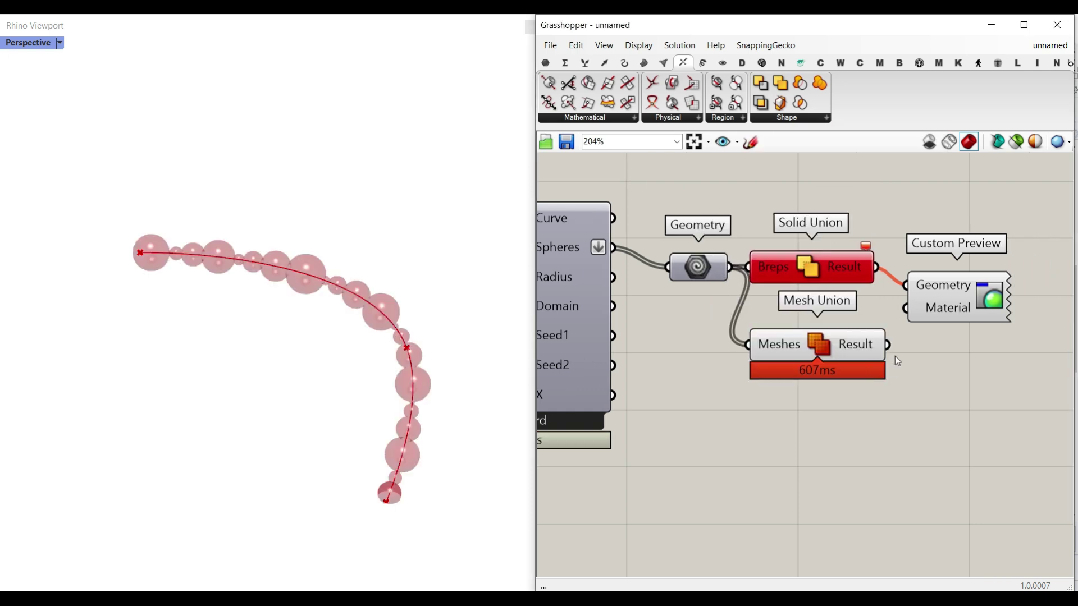
shift+drag(909, 278, 980, 278)
click(958, 331)
scroll(958, 331, down, 2)
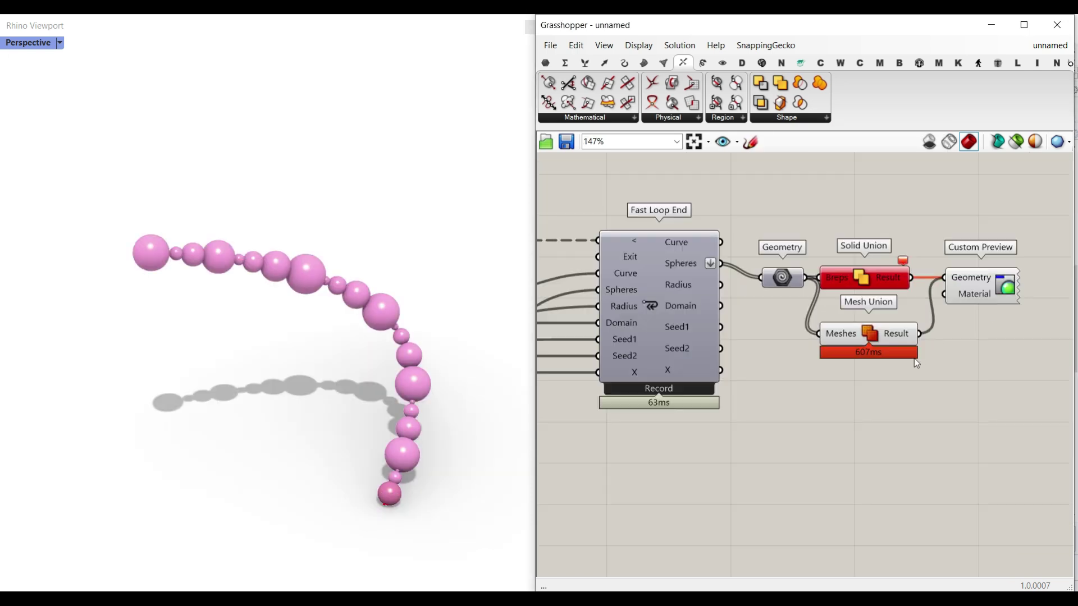
- Select the union components and toggle the preview of Mesh Union
drag(915, 361, 774, 222)
right_click(776, 217)
click(788, 229)
right_click(872, 325)
click(914, 348)
- Examine the mesh sphere chain in the viewport up close and from different angles
scroll(392, 364, up, 5)
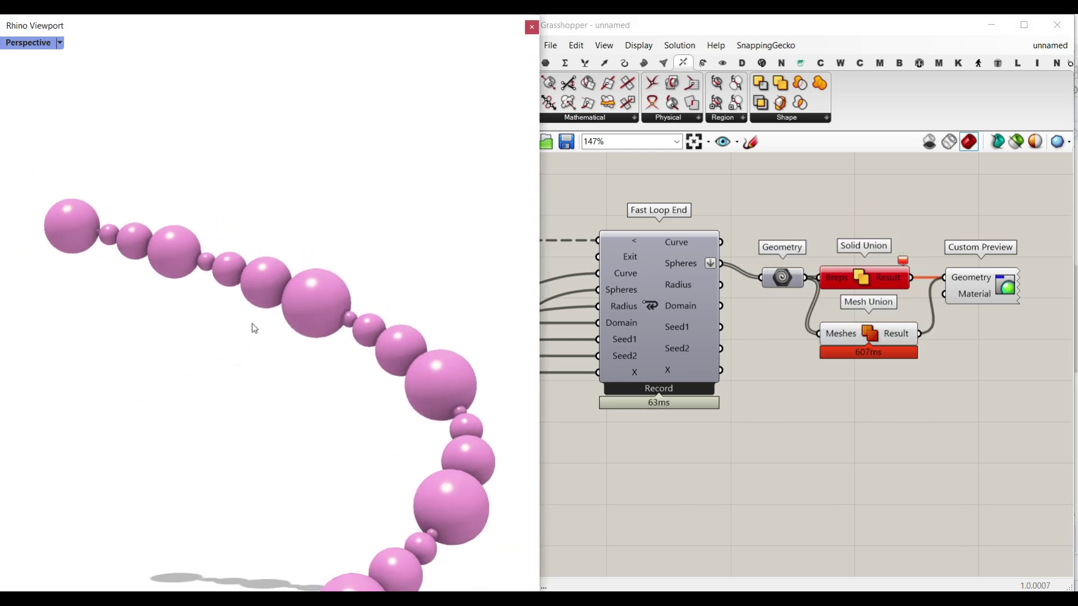
scroll(286, 446, down, 3)
scroll(282, 452, up, 8)
scroll(270, 464, up, 5)
right_drag(271, 463, 378, 436)
scroll(212, 442, down, 7)
scroll(328, 428, down, 6)
scroll(359, 377, down, 12)
scroll(202, 278, up, 8)
right_drag(295, 303, 131, 287)
scroll(198, 306, up, 7)
scroll(142, 252, down, 5)
- Set the Seed2 slider to 334
right_drag(654, 393, 834, 328)
scroll(834, 328, down, 5)
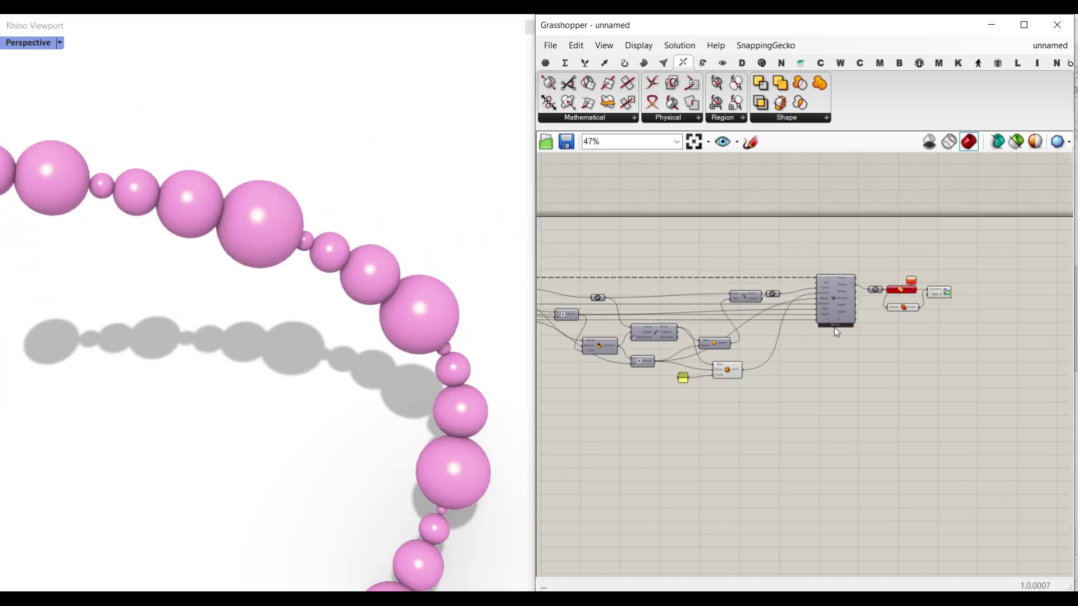
scroll(834, 332, up, 8)
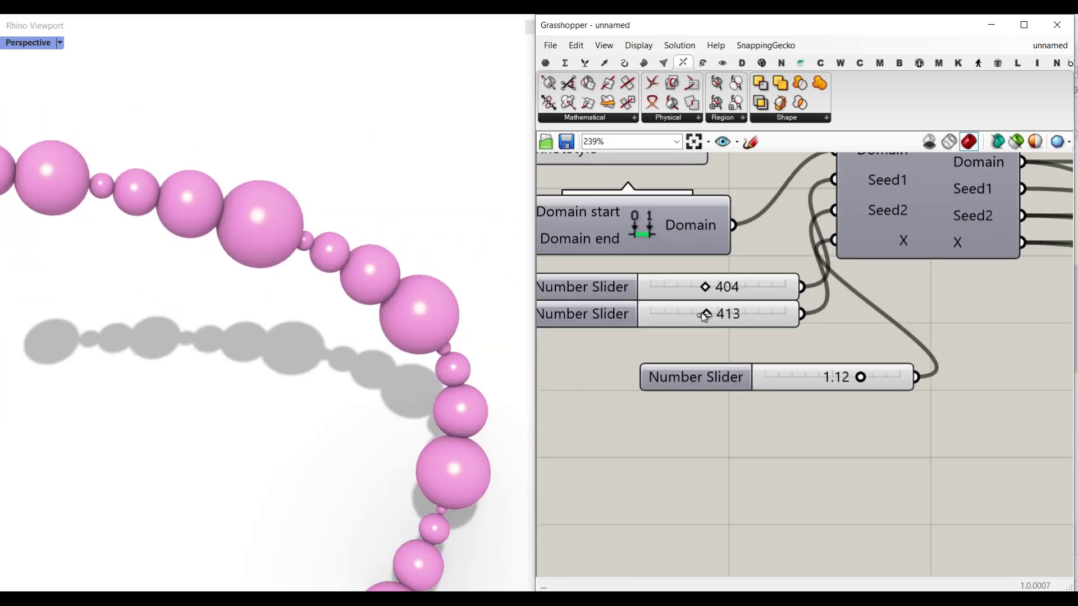
drag(666, 319, 393, 306)
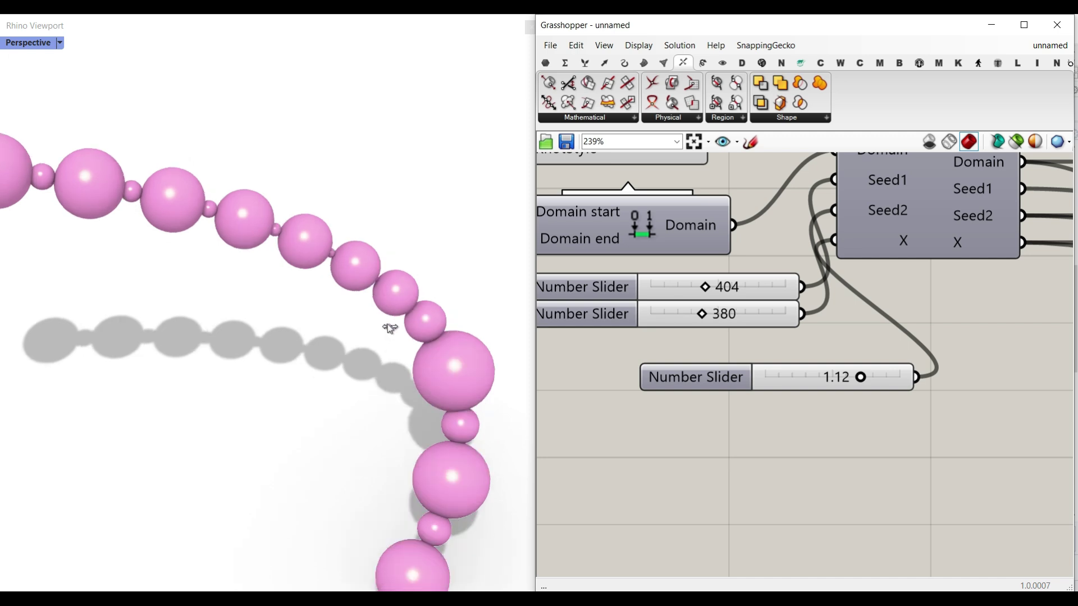
- Inspect how the large and small spheres alternate and touch along the chain
scroll(345, 300, up, 8)
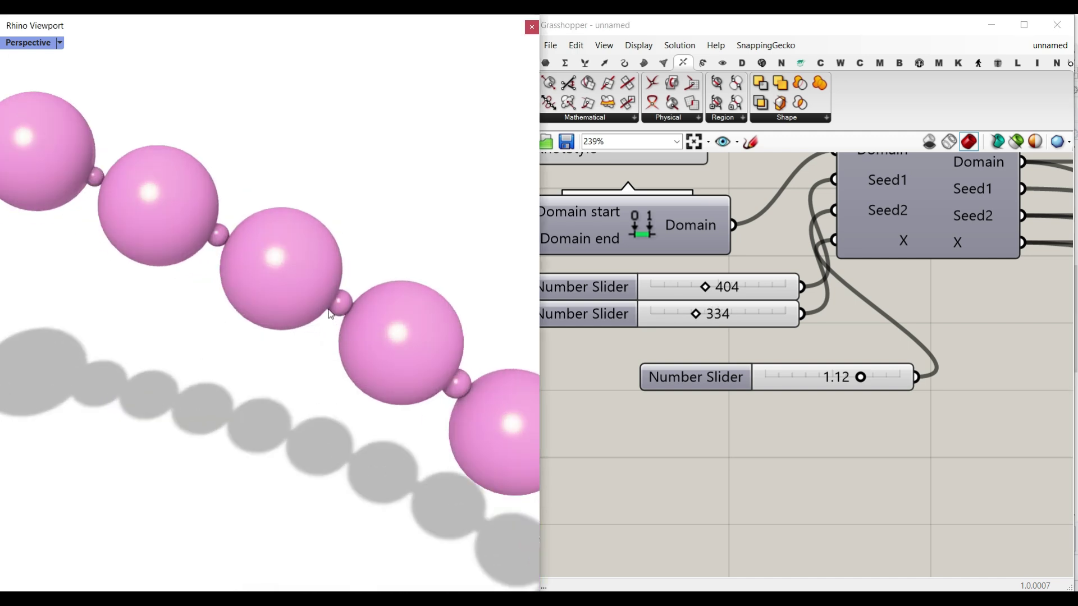
scroll(372, 348, down, 6)
right_drag(362, 372, 352, 285)
scroll(352, 286, down, 9)
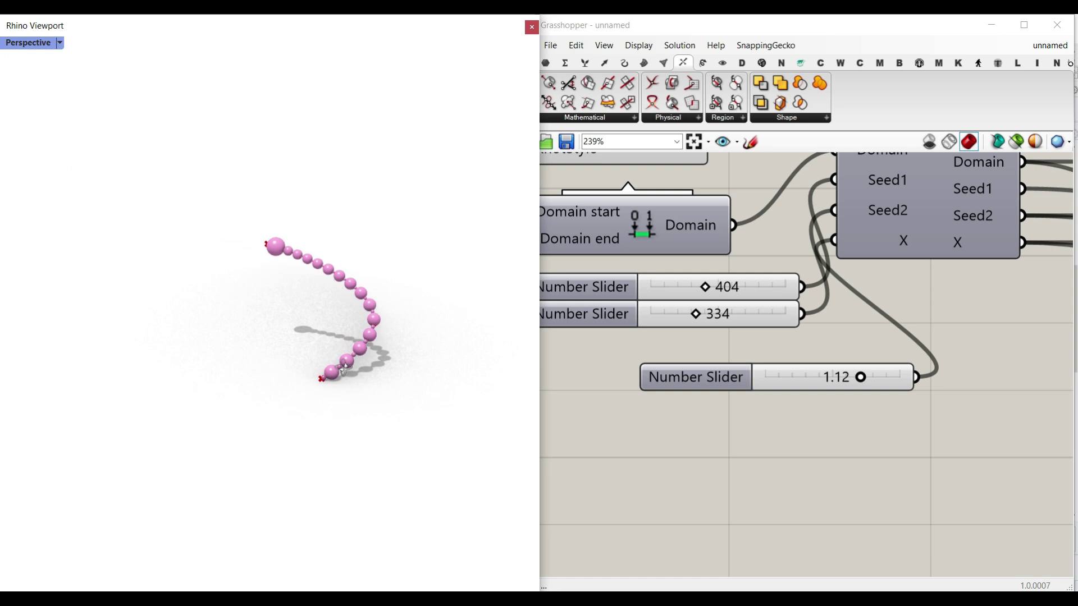
scroll(358, 345, up, 7)
right_drag(361, 350, 444, 303)
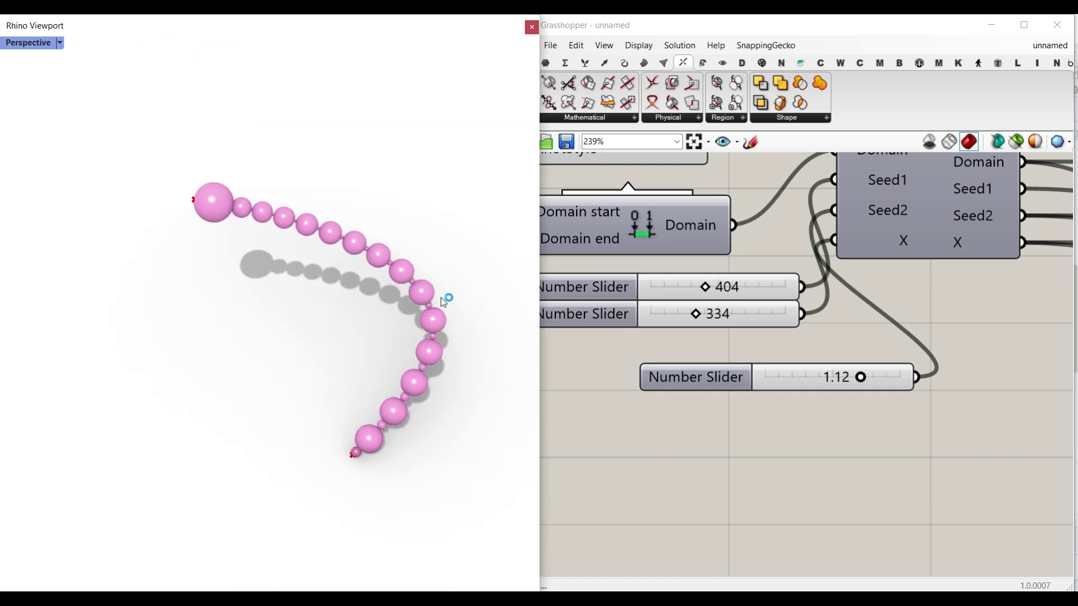
scroll(421, 380, up, 3)
scroll(419, 453, down, 3)
scroll(462, 443, up, 5)
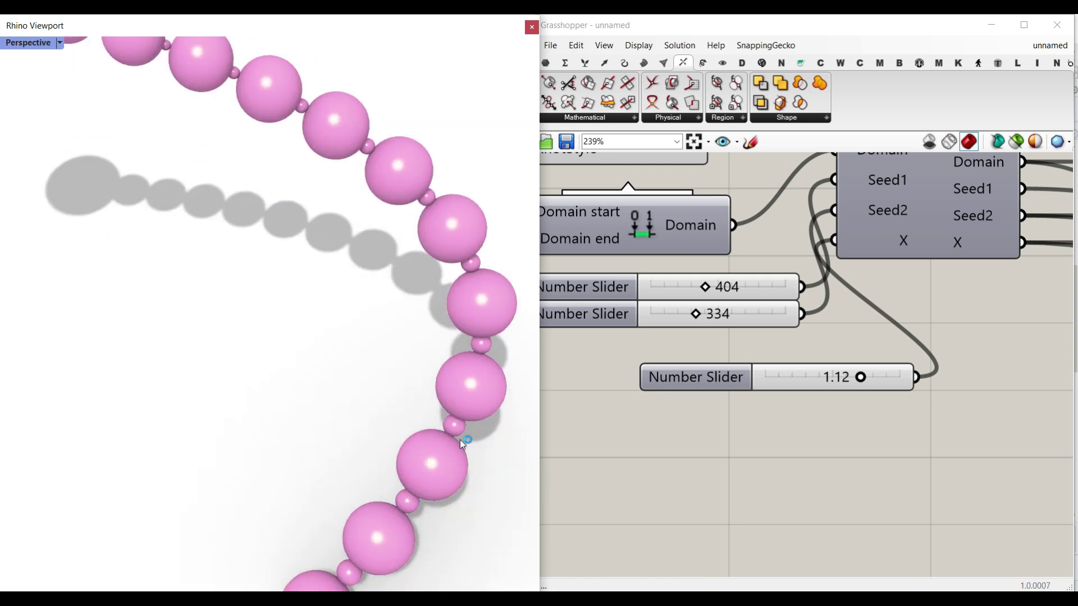
scroll(876, 395, down, 2)
- Add a Panel below Mesh Union and connect Fast Loop End's Radius output to it
right_drag(753, 389, 612, 375)
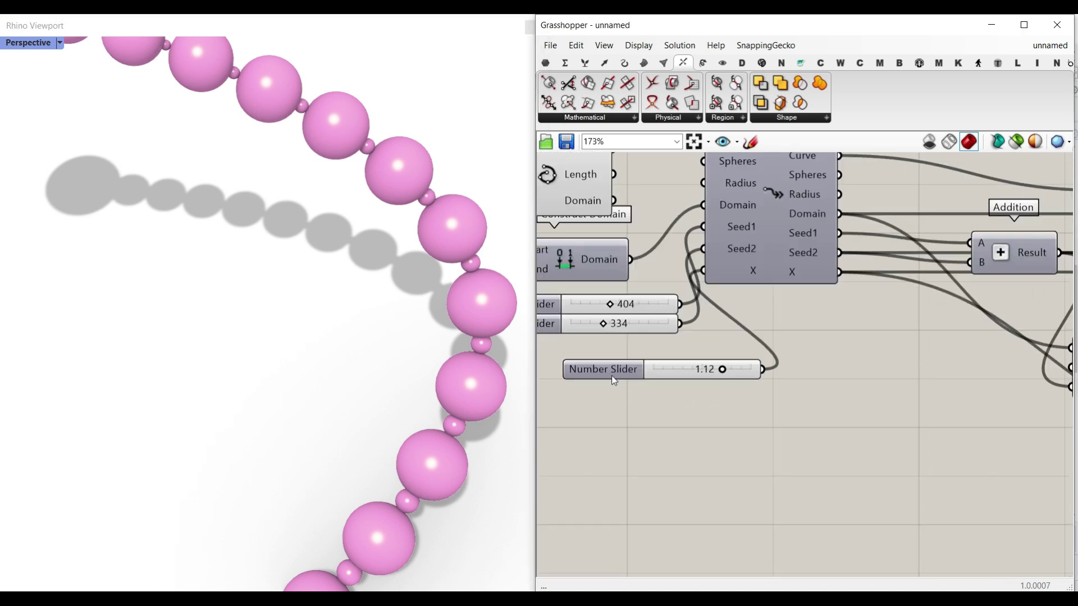
right_drag(831, 314, 748, 323)
scroll(749, 324, down, 7)
right_drag(965, 331, 596, 343)
scroll(811, 324, up, 8)
double_click(800, 362)
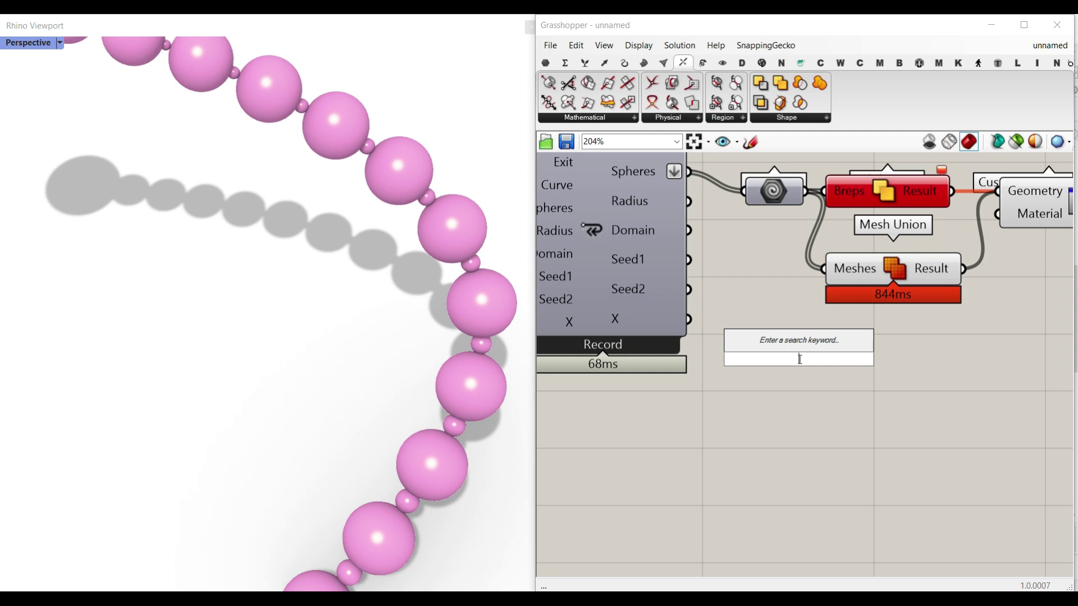
text(panel)
key(Return)
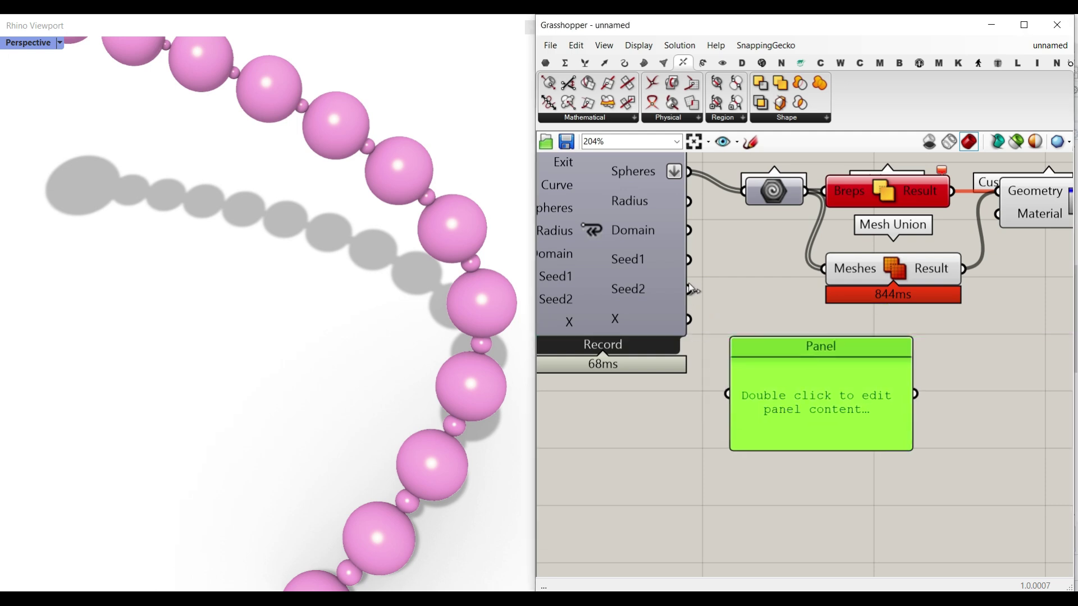
drag(691, 202, 728, 393)
- Flatten Fast Loop End's Radius output and enlarge the panel to list more of the sphere radii
right_click(652, 199)
click(717, 279)
scroll(779, 355, down, 3)
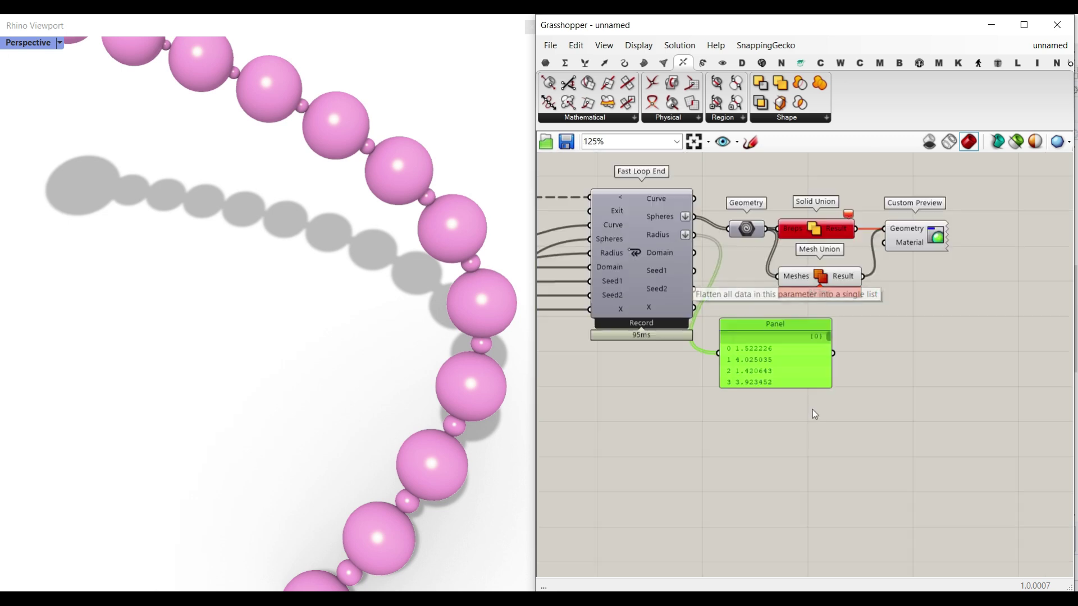
drag(806, 387, 807, 548)
scroll(796, 399, up, 4)
mouse_move(850, 332)
mouse_down()
mouse_move(885, 528)
mouse_move(858, 317)
mouse_up()
- Set the Seed1 slider to 31, the Seed2 slider to 187 and the X slider to 1.16
scroll(281, 314, down, 7)
right_drag(280, 282, 206, 264)
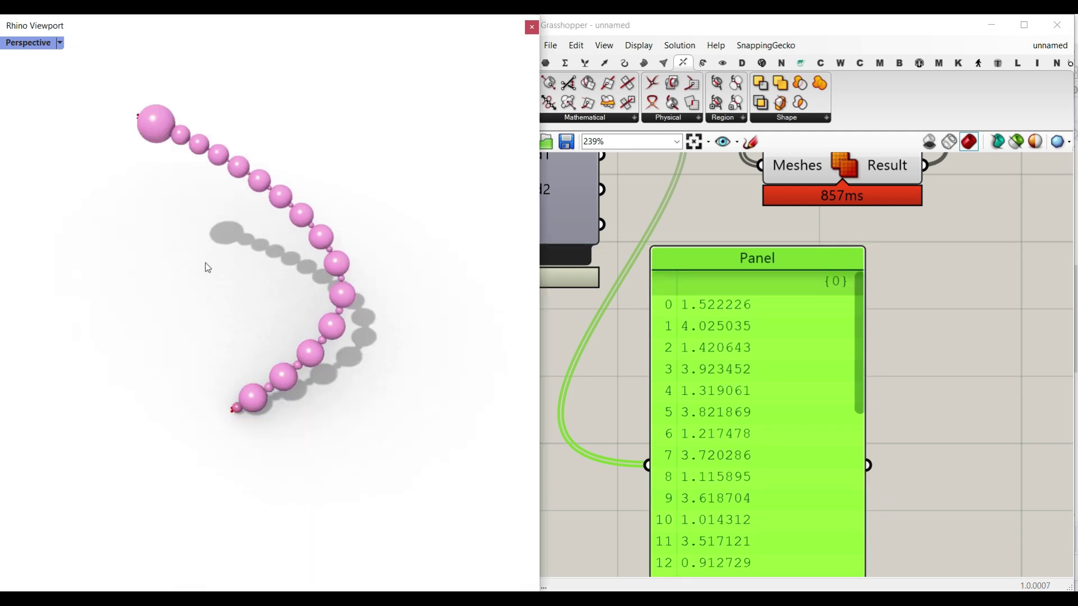
scroll(251, 204, up, 3)
scroll(905, 314, down, 8)
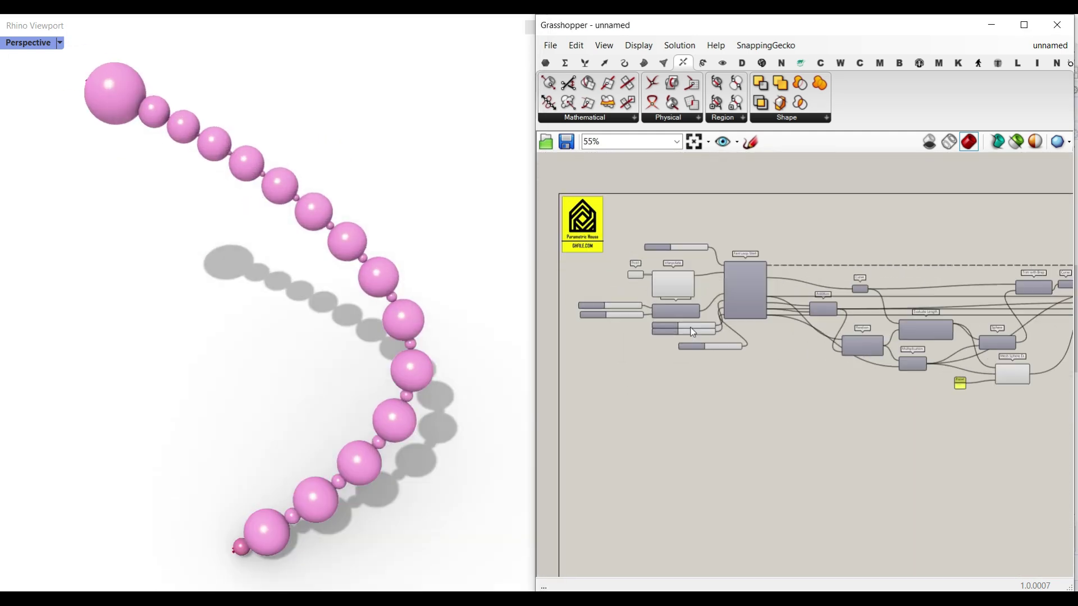
scroll(691, 331, up, 6)
drag(694, 330, 666, 328)
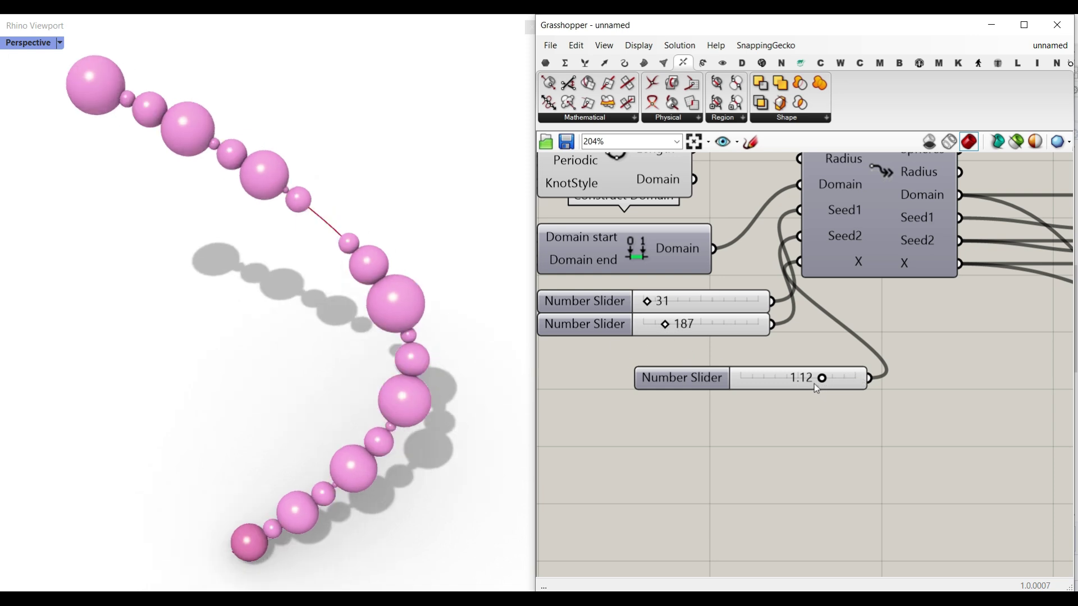
drag(786, 382, 825, 379)
- Connect the Sphere output to Fast Loop End's Spheres input in place of the mesh, and hide the preview of Mesh Sphere Ex
scroll(936, 360, down, 7)
right_drag(999, 359, 729, 410)
scroll(769, 370, up, 6)
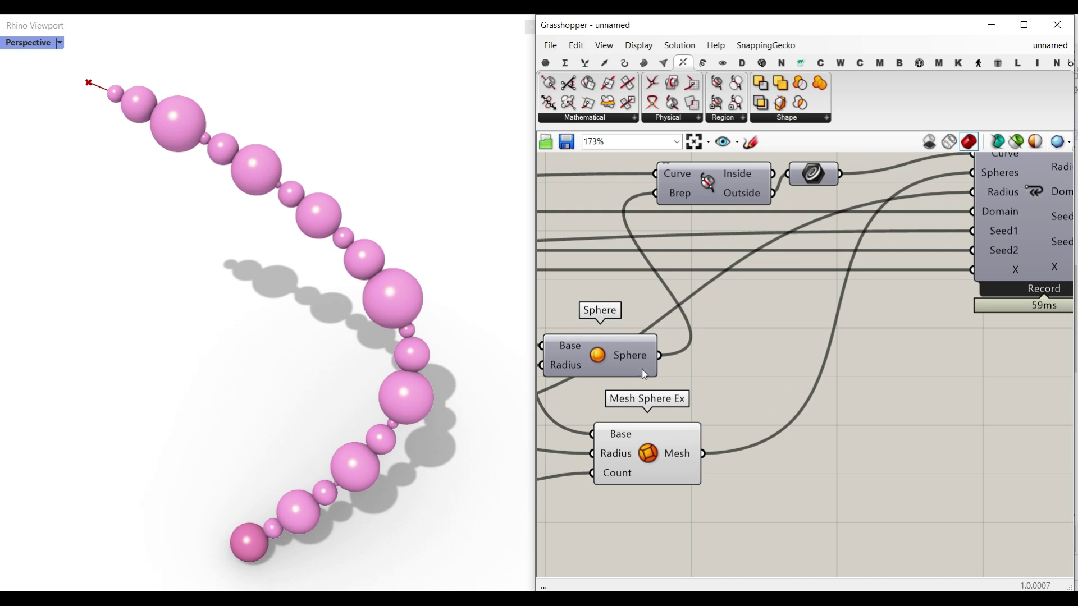
drag(768, 331, 972, 179)
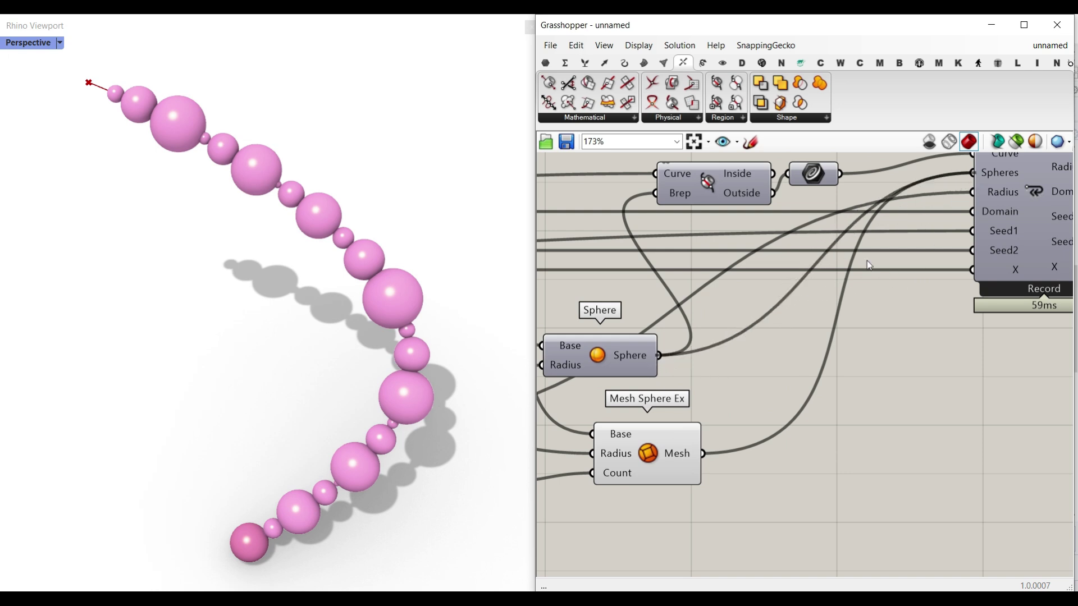
scroll(723, 323, down, 2)
right_click(669, 416)
click(695, 438)
- Check the unioned spheres in the viewport and hide the preview of Mesh Union
right_drag(839, 404, 733, 398)
scroll(733, 397, down, 3)
right_drag(843, 376, 767, 364)
scroll(864, 272, up, 5)
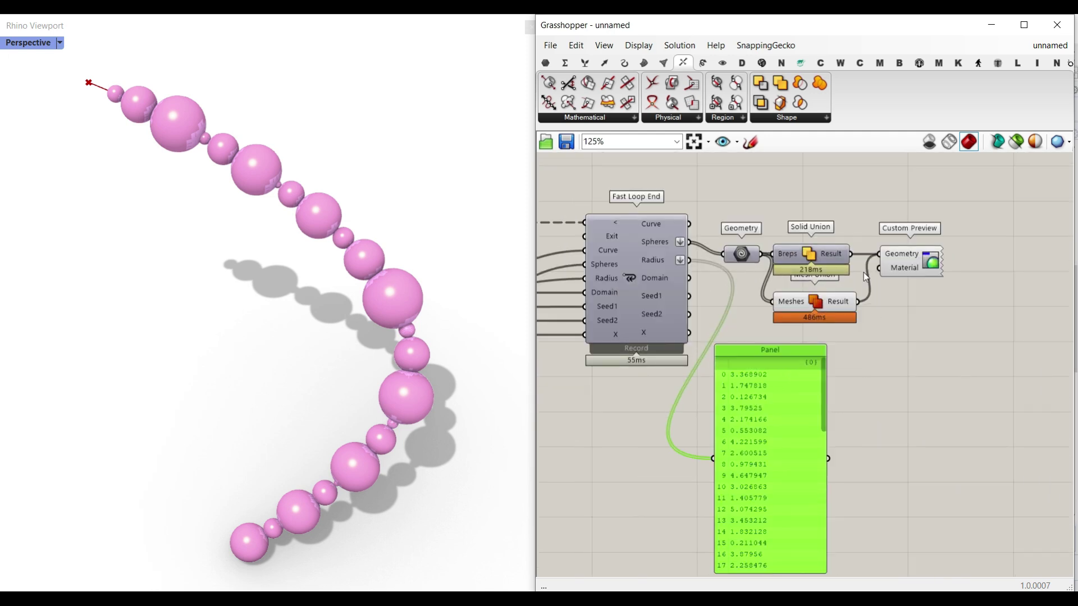
right_drag(286, 372, 381, 303)
scroll(306, 197, up, 5)
right_drag(308, 227, 460, 280)
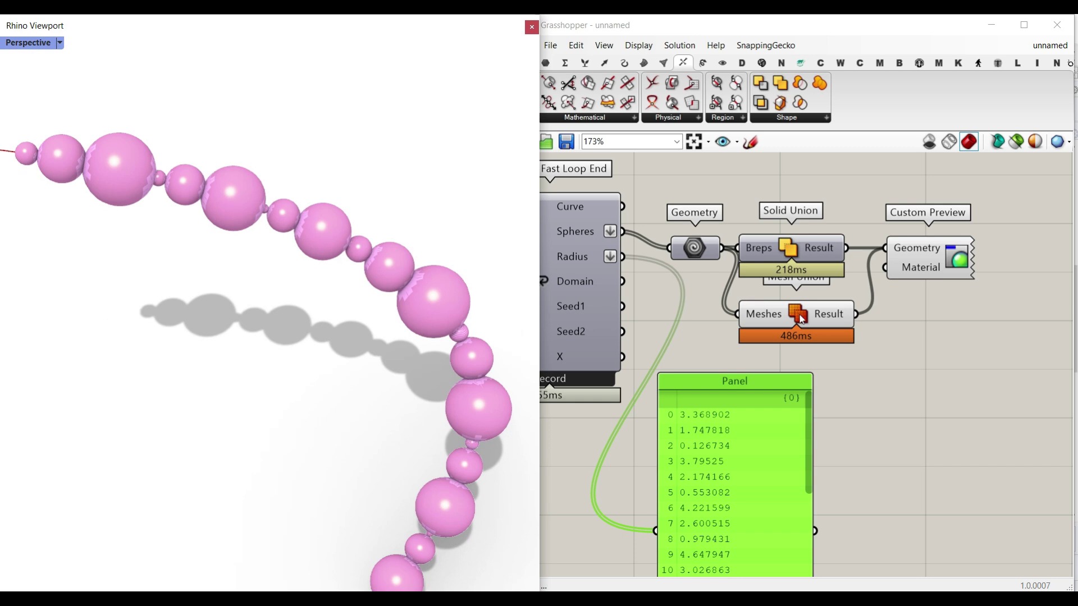
right_click(802, 318)
click(830, 339)
- Review the complete sphere chain and the input sliders feeding Fast Loop Start
scroll(348, 298, down, 5)
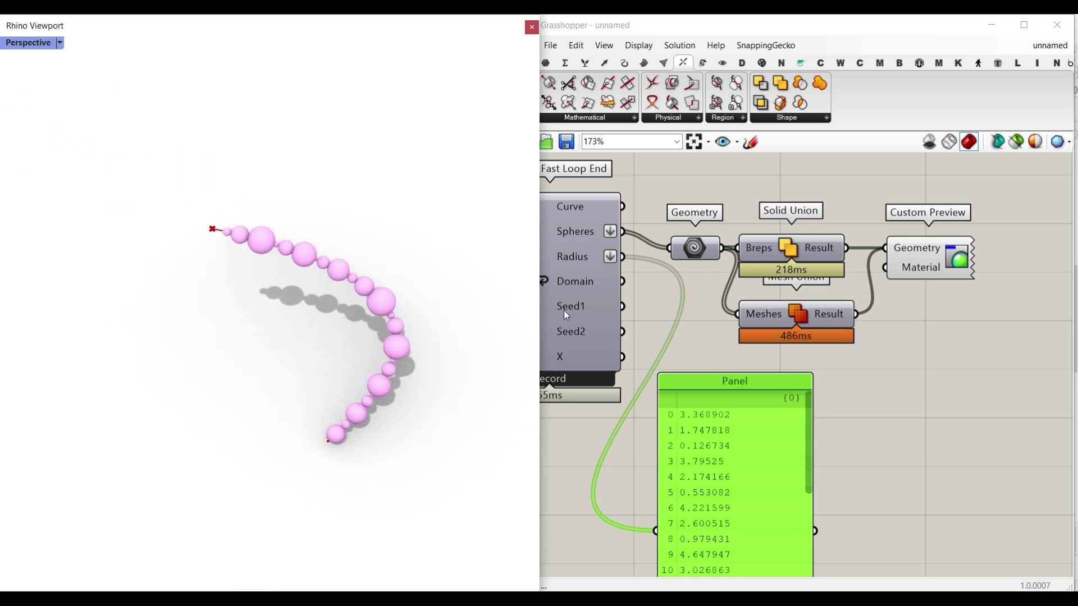
right_drag(682, 330, 861, 338)
scroll(861, 337, down, 4)
right_drag(790, 387, 948, 385)
right_drag(694, 400, 709, 421)
scroll(681, 403, up, 2)
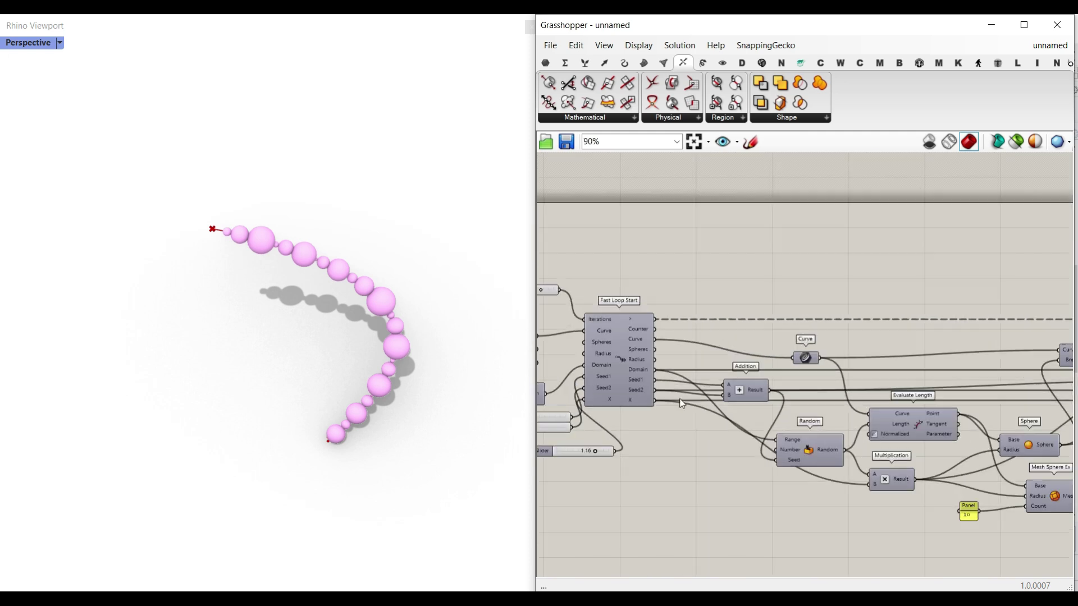
scroll(641, 429, up, 8)
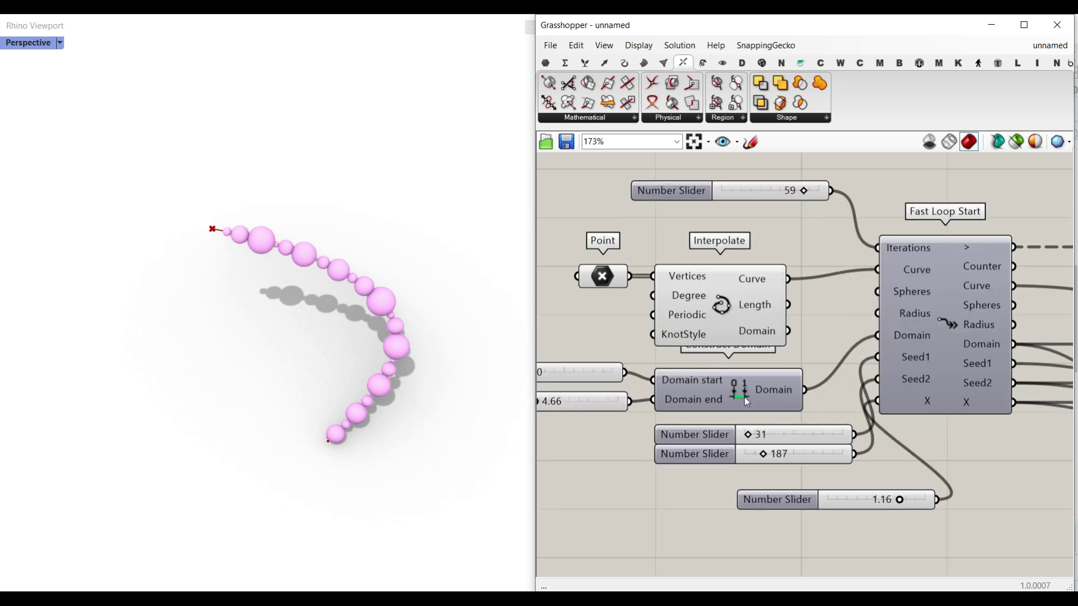
right_drag(584, 408, 636, 413)
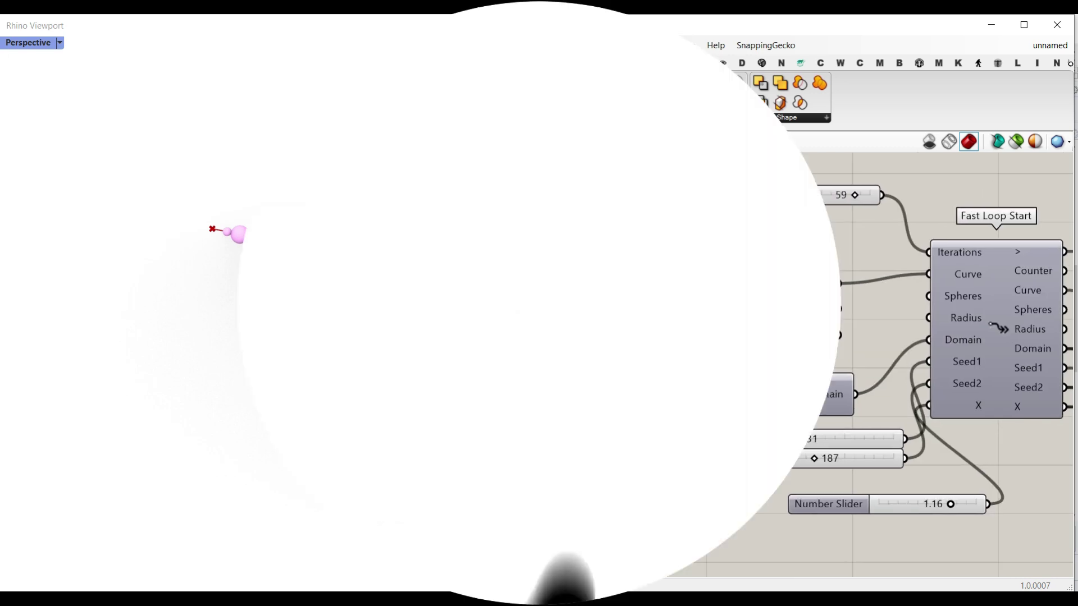